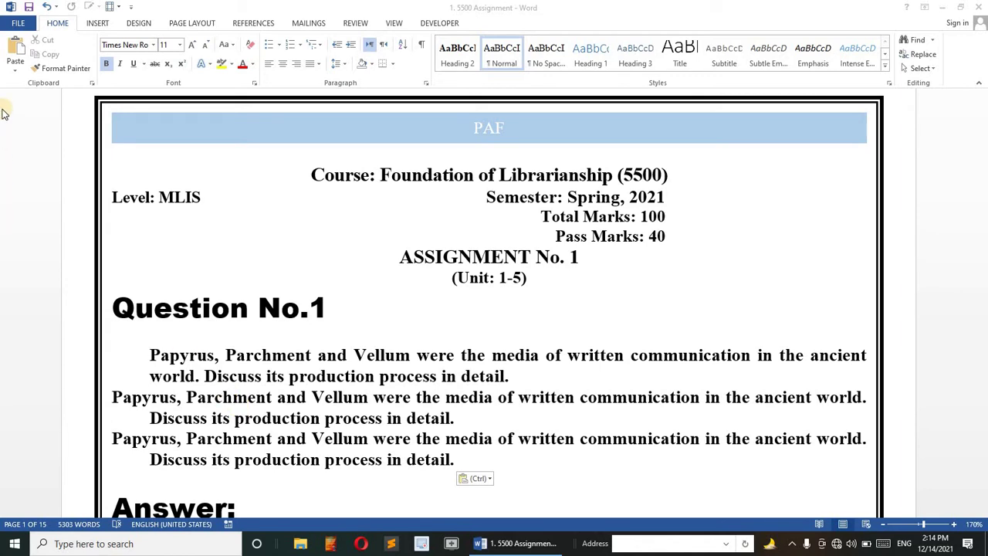
# - Look over the default paste settings in the advanced options and close the dialog
pyautogui.click(16, 72)
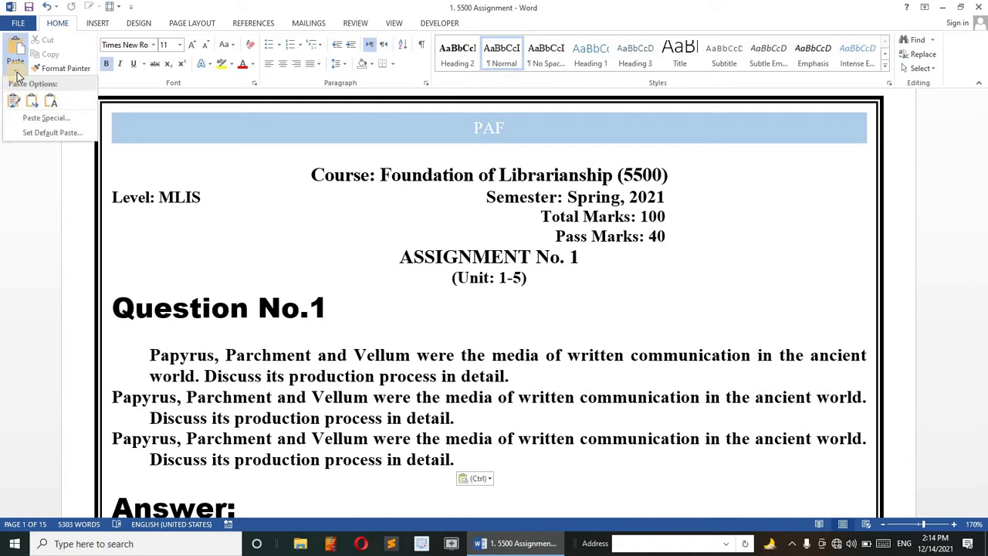
pyautogui.click(32, 134)
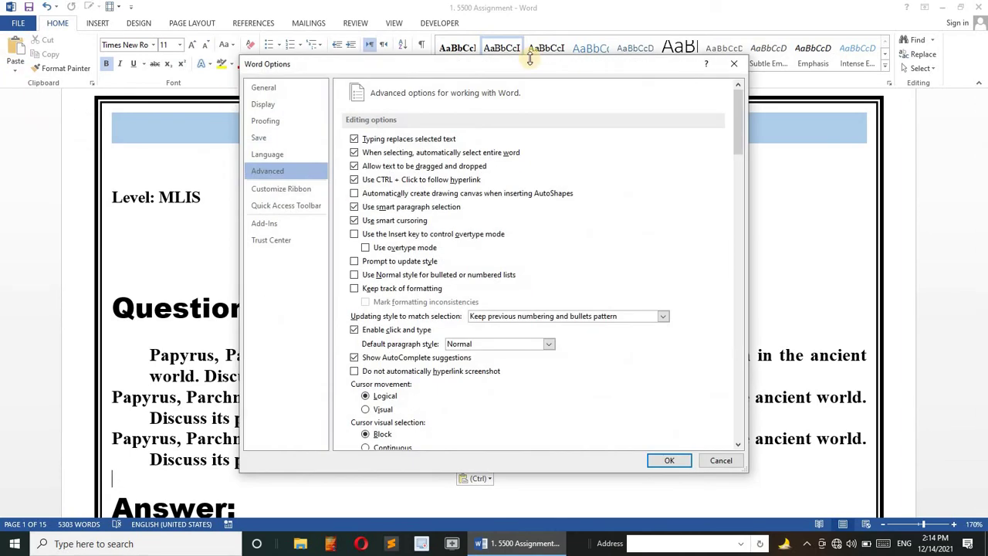
pyautogui.click(735, 65)
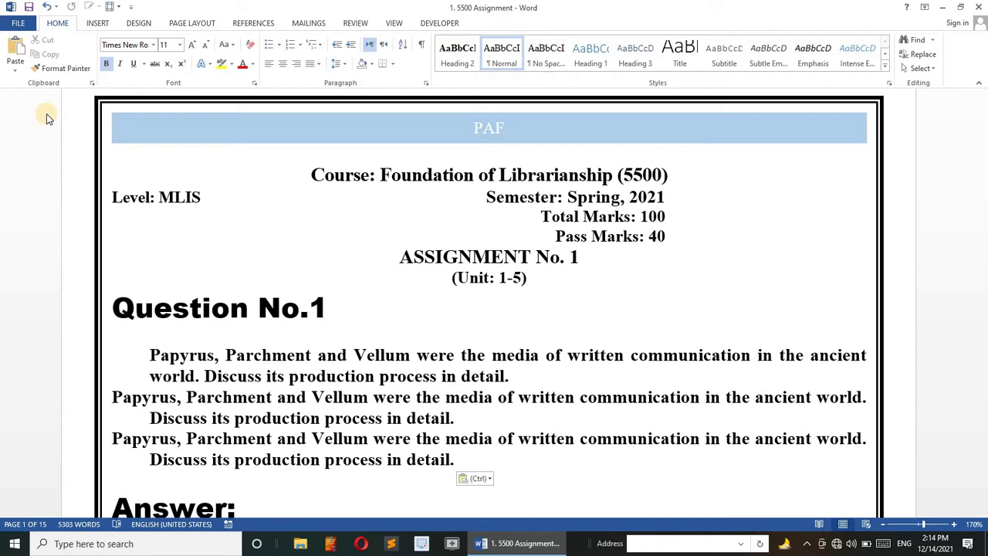
# - Show the Clipboard pane and copy the "Question No.1" heading to it
pyautogui.click(13, 71)
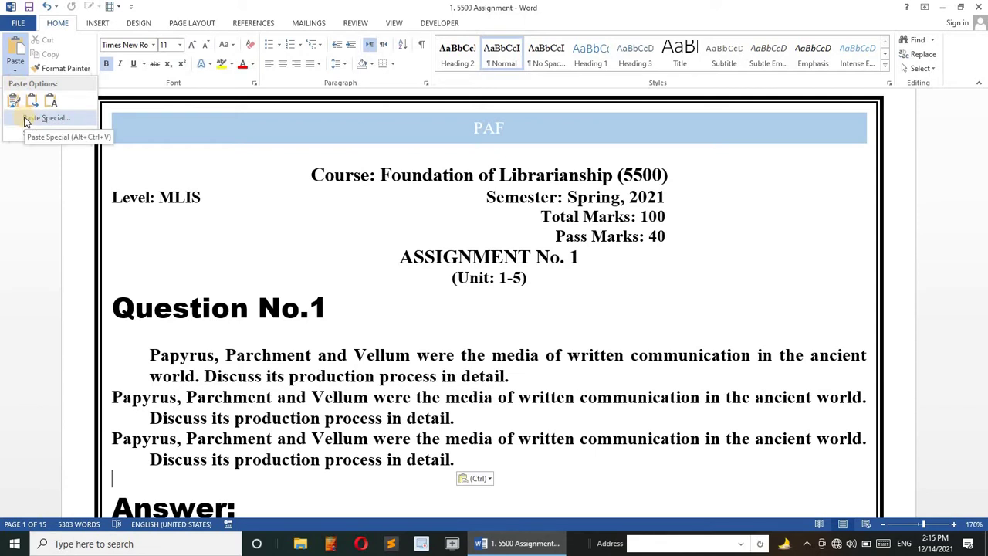
pyautogui.click(37, 73)
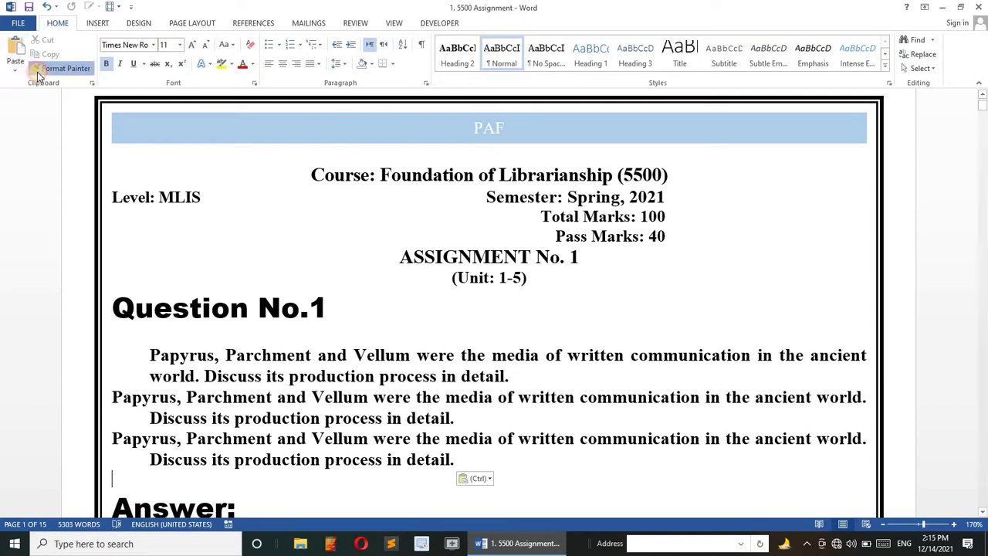
pyautogui.click(94, 81)
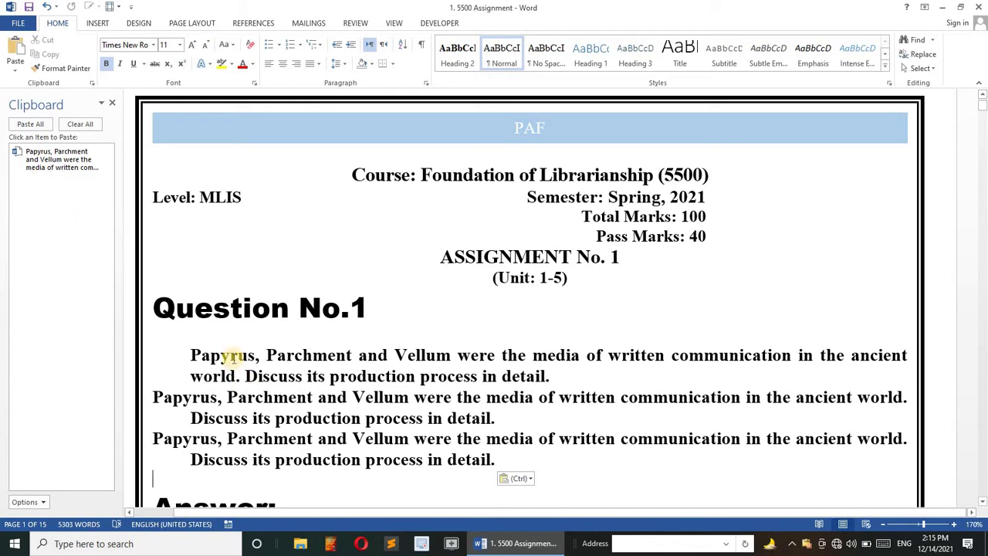
pyautogui.doubleClick(220, 312)
pyautogui.tripleClick(220, 313)
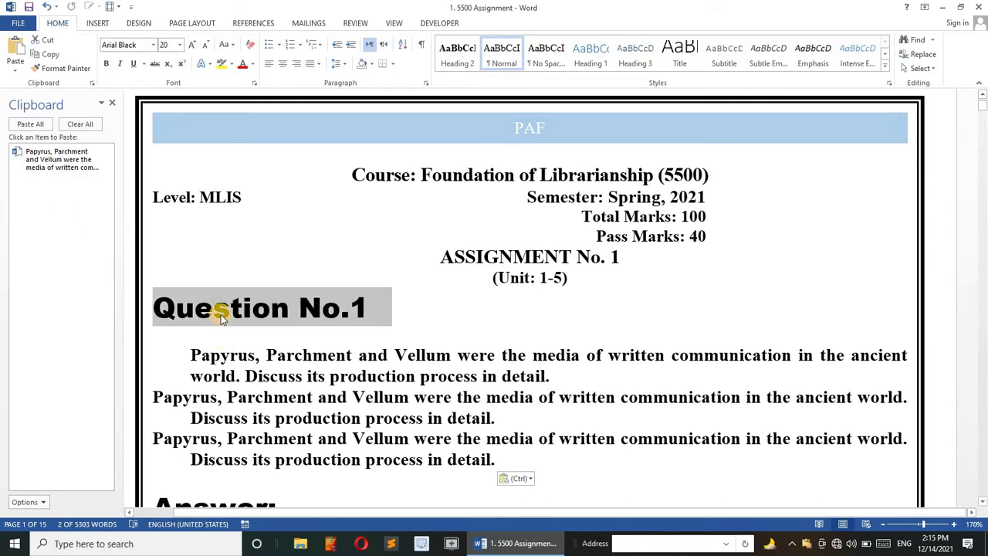
pyautogui.hotkey('ctrl', 'c')
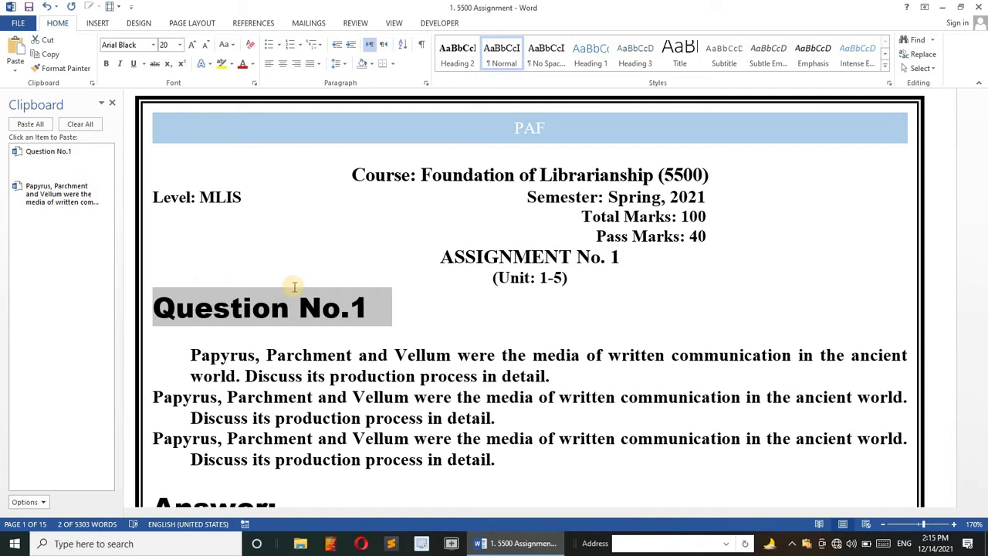
# - Paste the stored "Papyrus, Parchment and Vellum" item from the clipboard collection at the end of the "Question No.1" heading
pyautogui.click(321, 284)
pyautogui.click(403, 308)
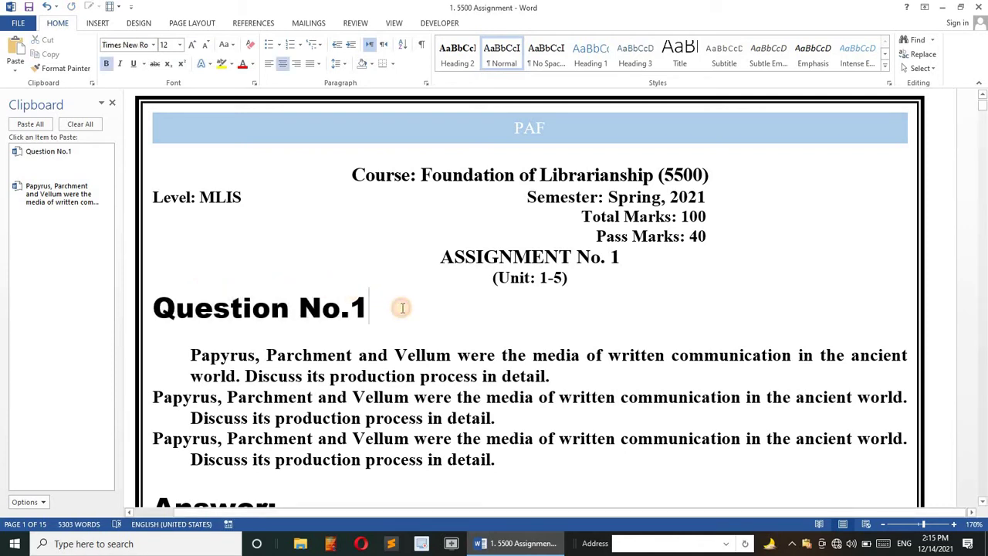
pyautogui.click(50, 196)
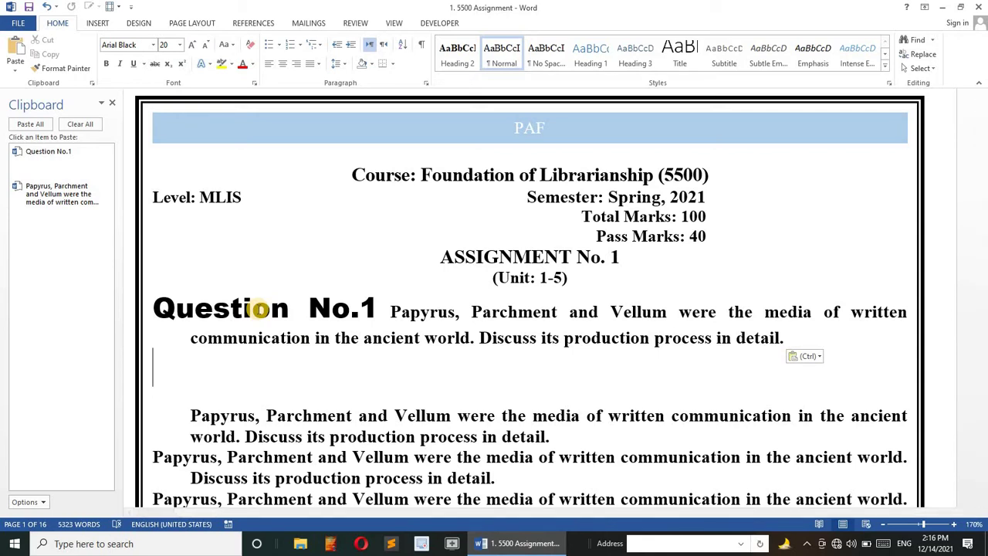
# - Copy the formatting of "Question No.1" onto the pasted Papyrus question text beside it with Format Painter
pyautogui.click(156, 308)
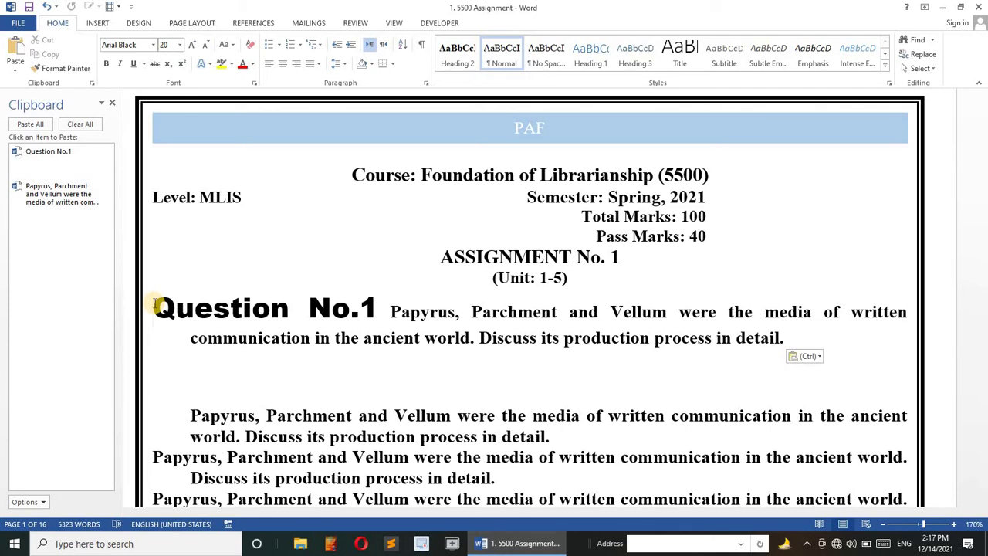
pyautogui.moveTo(155, 303); pyautogui.dragTo(376, 306)
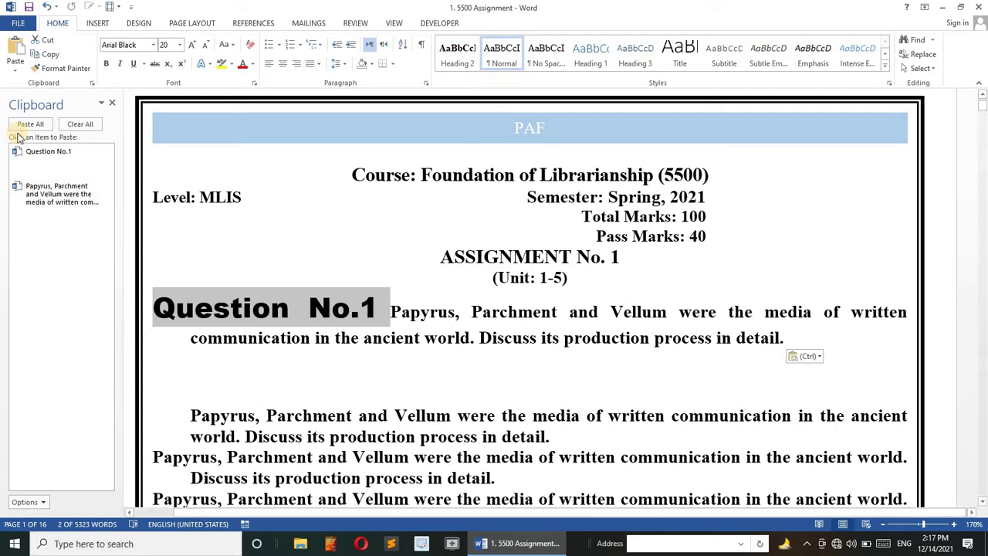
pyautogui.click(64, 73)
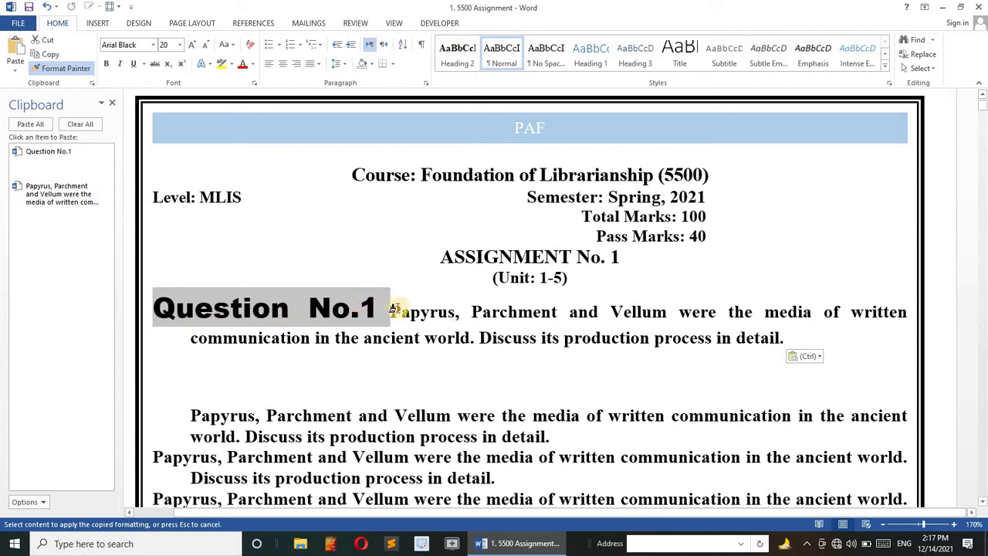
pyautogui.moveTo(402, 311)
pyautogui.mouseDown()
pyautogui.moveTo(561, 341)
pyautogui.moveTo(738, 352)
pyautogui.moveTo(788, 336)
pyautogui.mouseUp()
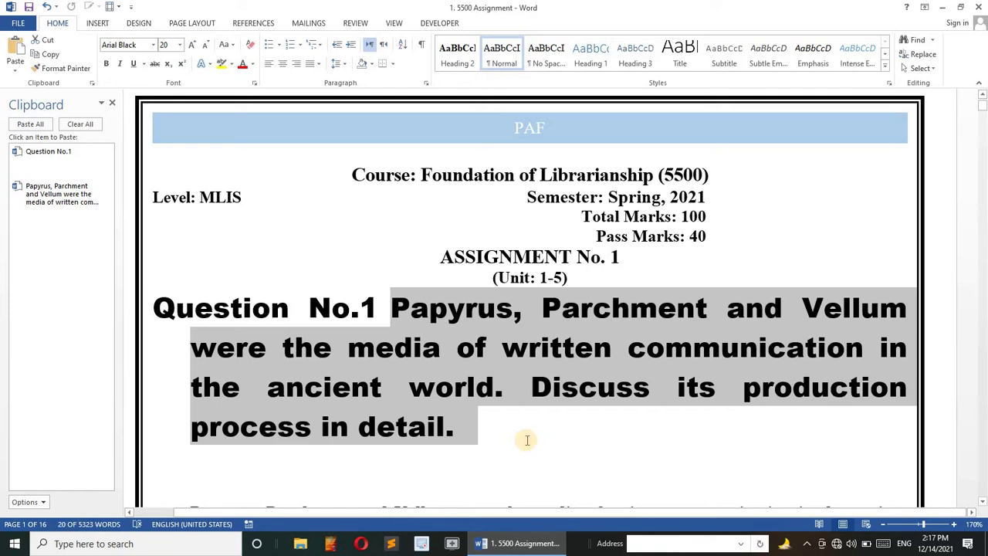
# - Use Format Painter repeatedly to apply the heading formatting to the next Papyrus question and to parts of the two questions below it
pyautogui.scroll(-3, 525, 446)
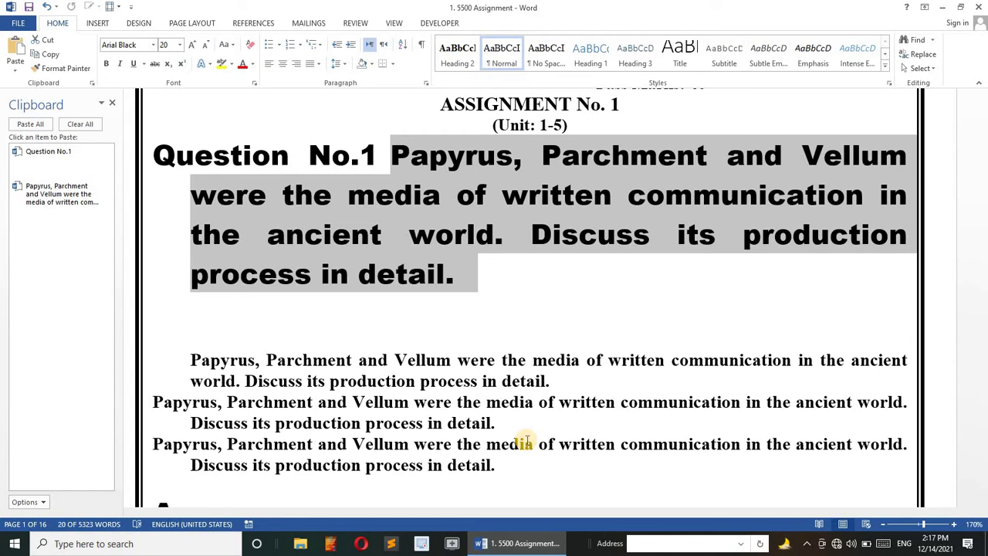
pyautogui.scroll(-3, 525, 442)
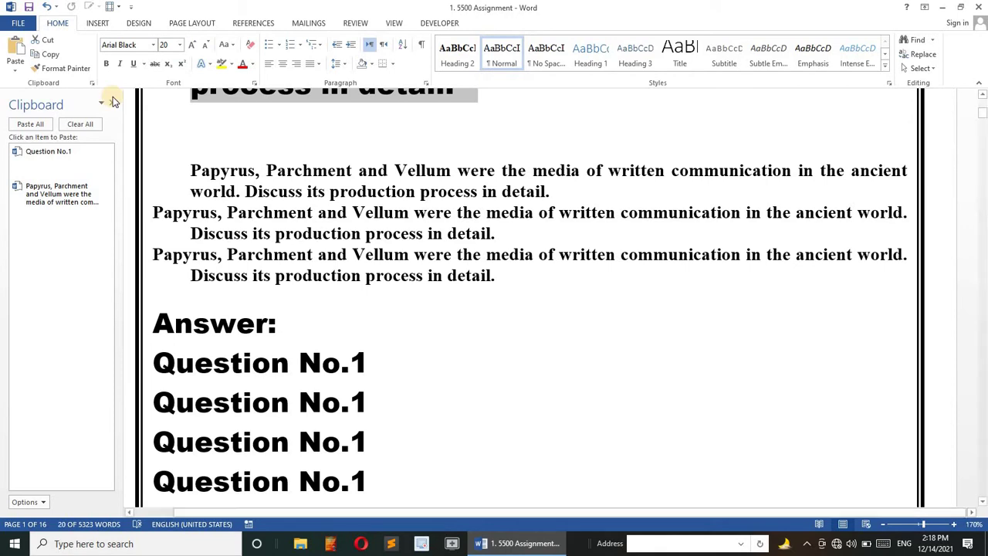
pyautogui.click(65, 69)
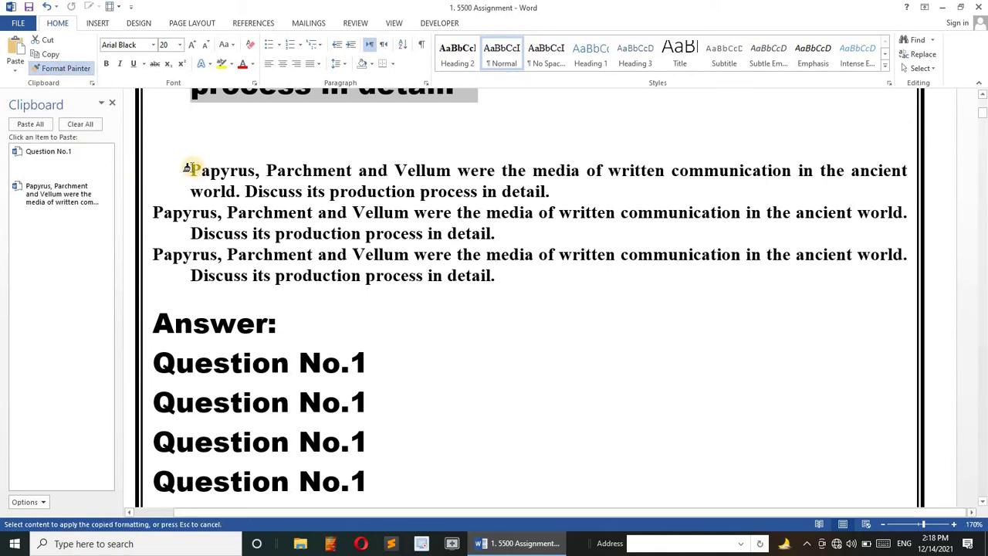
pyautogui.moveTo(187, 168)
pyautogui.mouseDown()
pyautogui.moveTo(286, 193)
pyautogui.moveTo(502, 212)
pyautogui.moveTo(563, 191)
pyautogui.mouseUp()
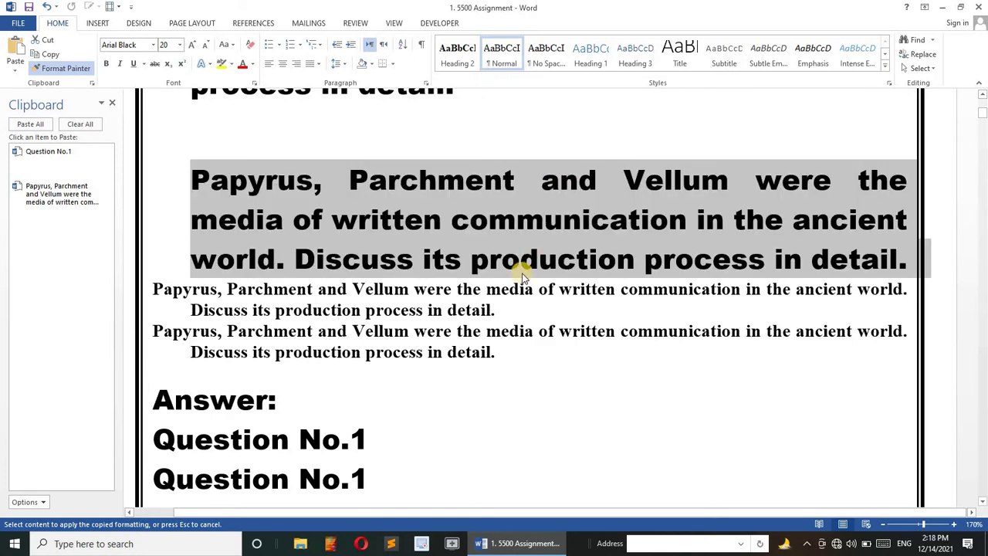
pyautogui.moveTo(503, 292); pyautogui.dragTo(780, 290)
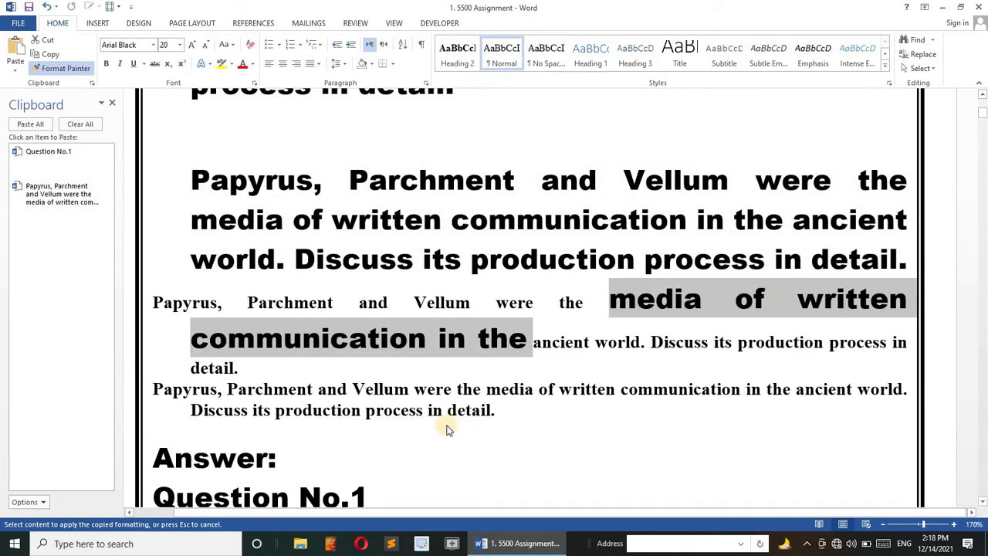
pyautogui.moveTo(461, 390); pyautogui.dragTo(887, 402)
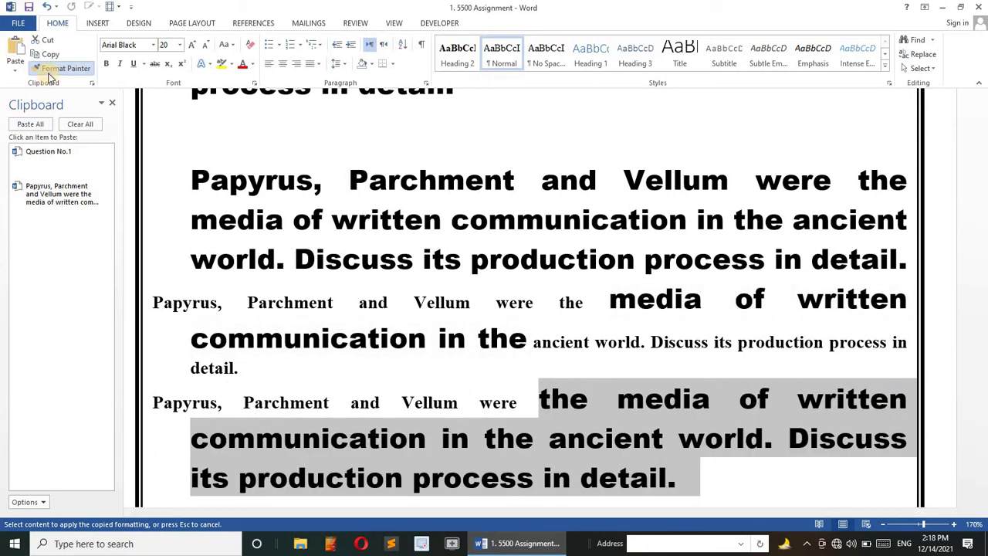
pyautogui.press('Escape')
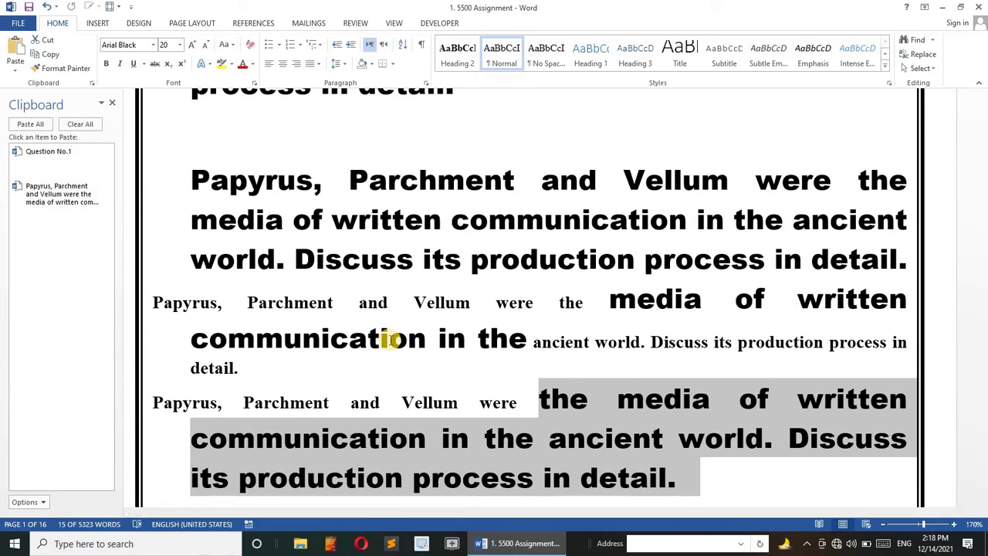
# - Increase the indent of the paragraph beginning "Although it was produced exclusively in Egypt" by two levels, and remove both levels again
pyautogui.scroll(-3, 415, 325)
pyautogui.scroll(-15, 416, 324)
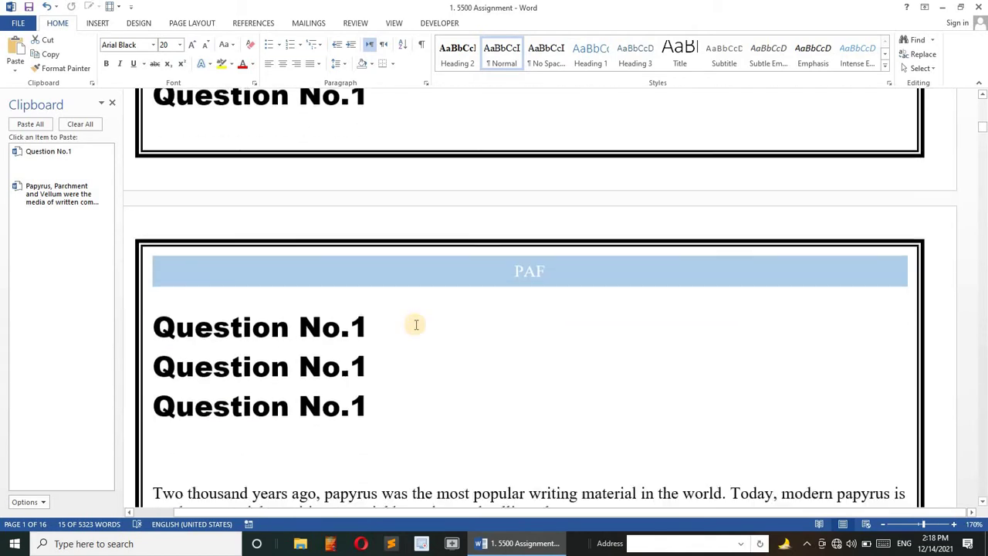
pyautogui.scroll(-5, 415, 324)
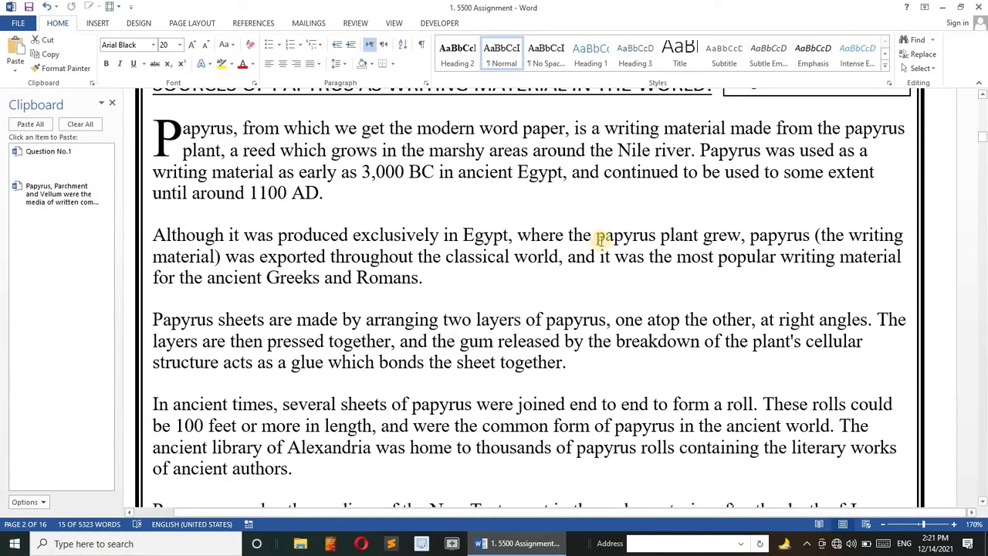
pyautogui.click(150, 234)
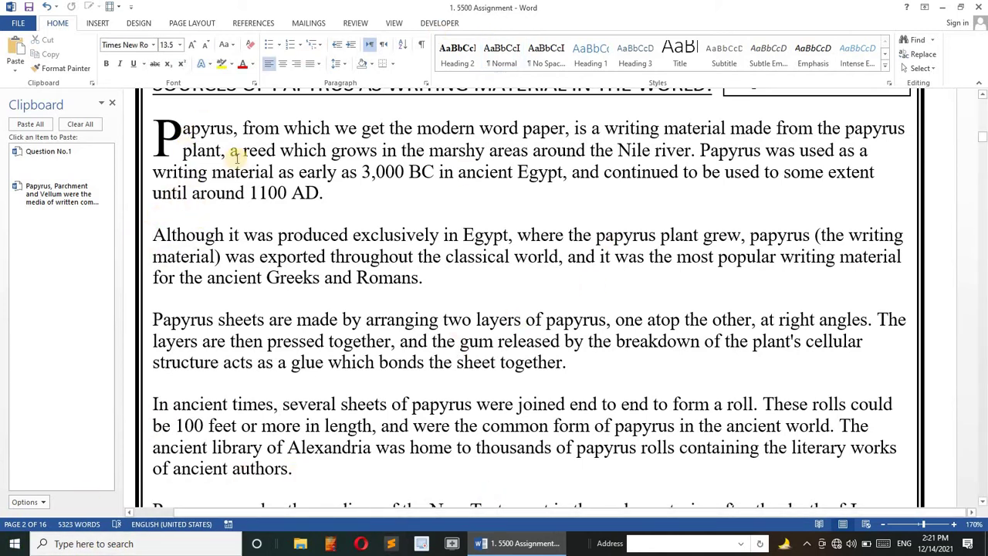
pyautogui.click(348, 46)
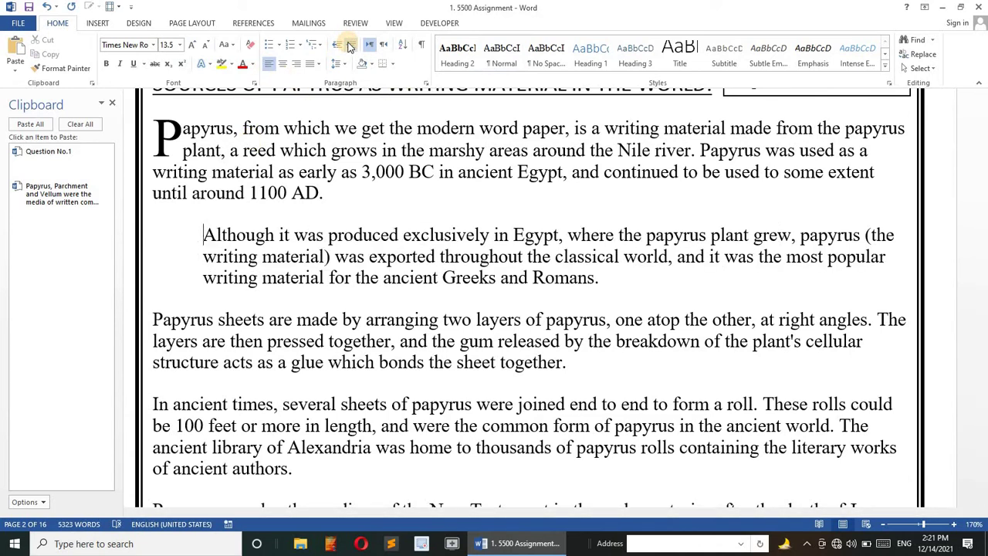
pyautogui.click(348, 45)
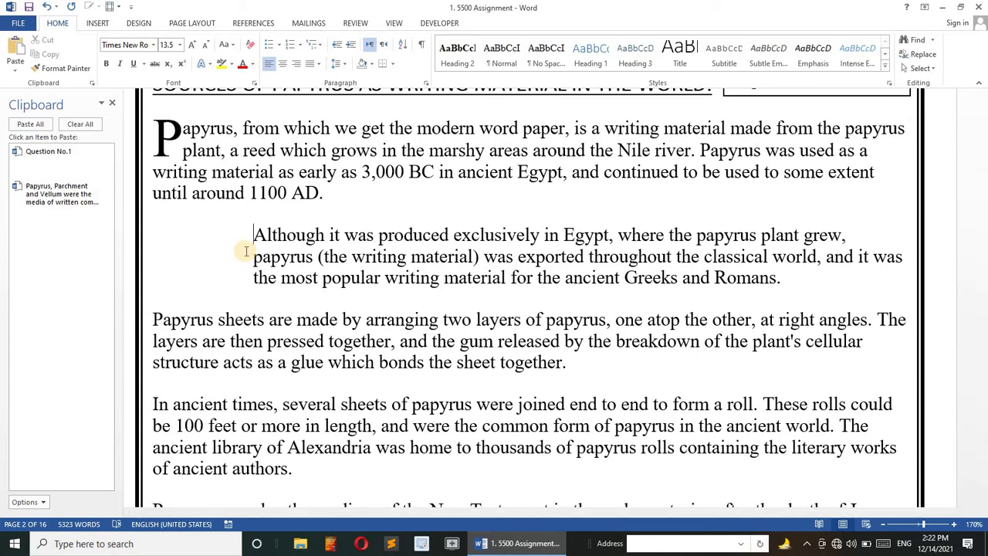
pyautogui.press('BackSpace')
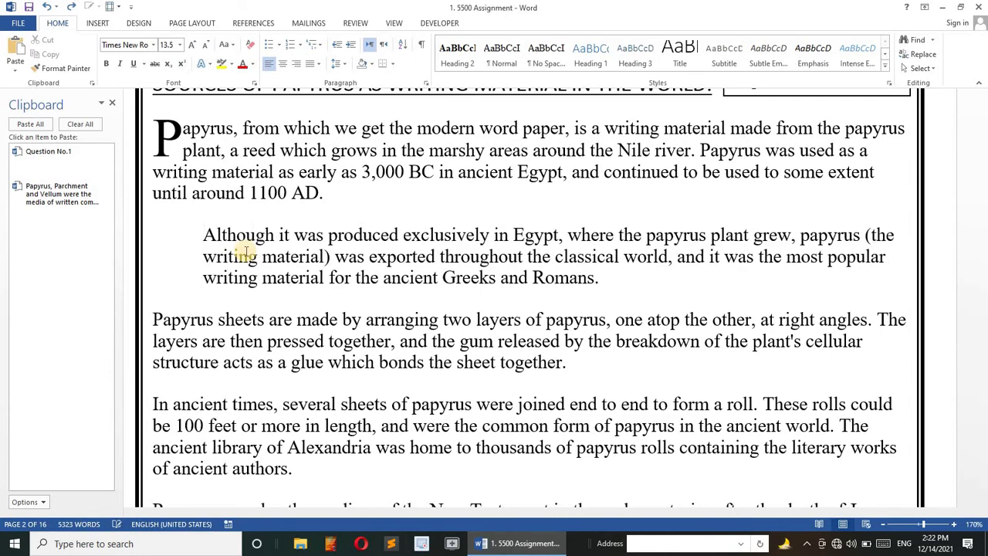
pyautogui.press('BackSpace')
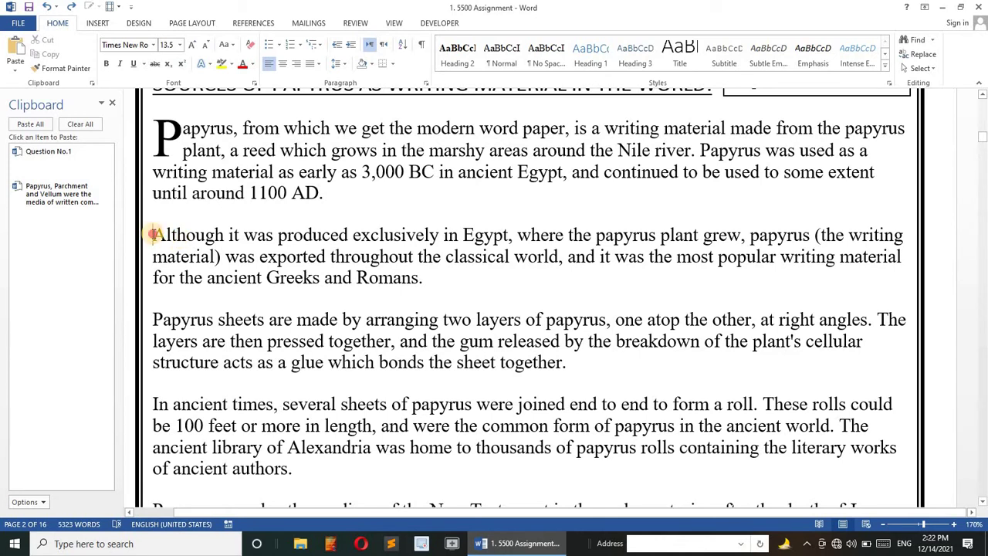
pyautogui.moveTo(153, 234); pyautogui.dragTo(432, 222)
pyautogui.click(509, 201)
pyautogui.keyDown('shift'); pyautogui.click(247, 220); pyautogui.keyUp('shift')
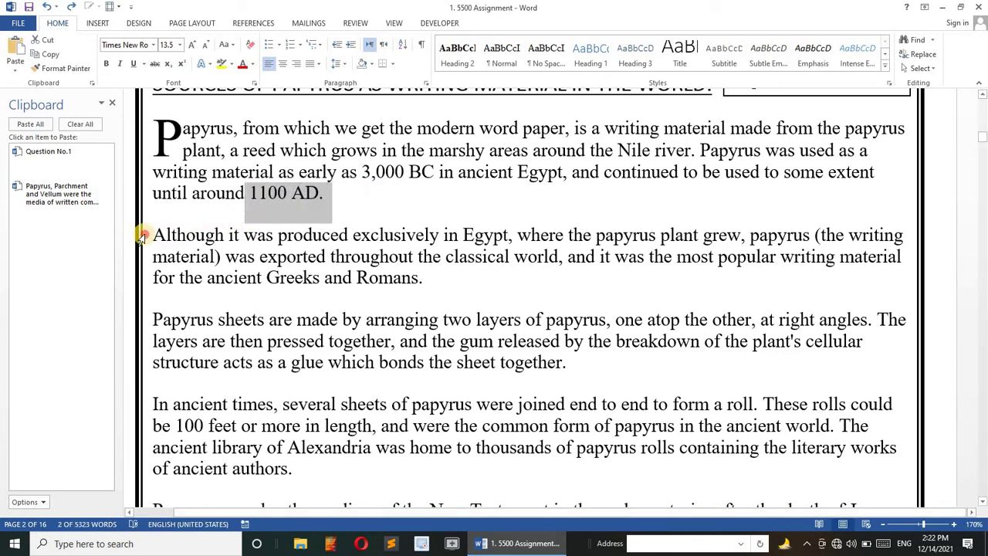
pyautogui.click(142, 236)
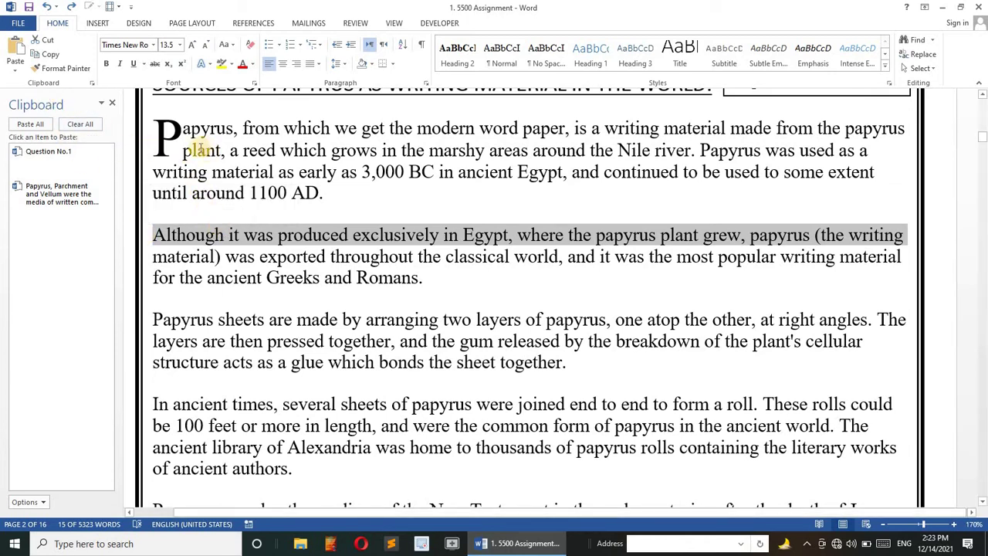
pyautogui.click(177, 145)
pyautogui.click(179, 147)
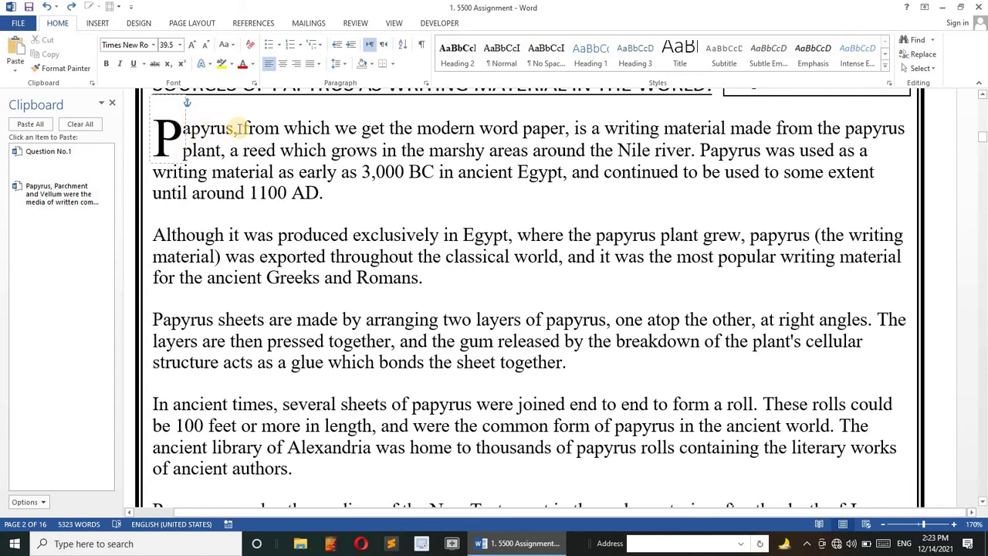
# - Try increasing the indent of the drop-cap paragraph beginning "Papyrus, from which we get" by several levels, and revert the indent increases
pyautogui.moveTo(239, 129); pyautogui.dragTo(549, 110)
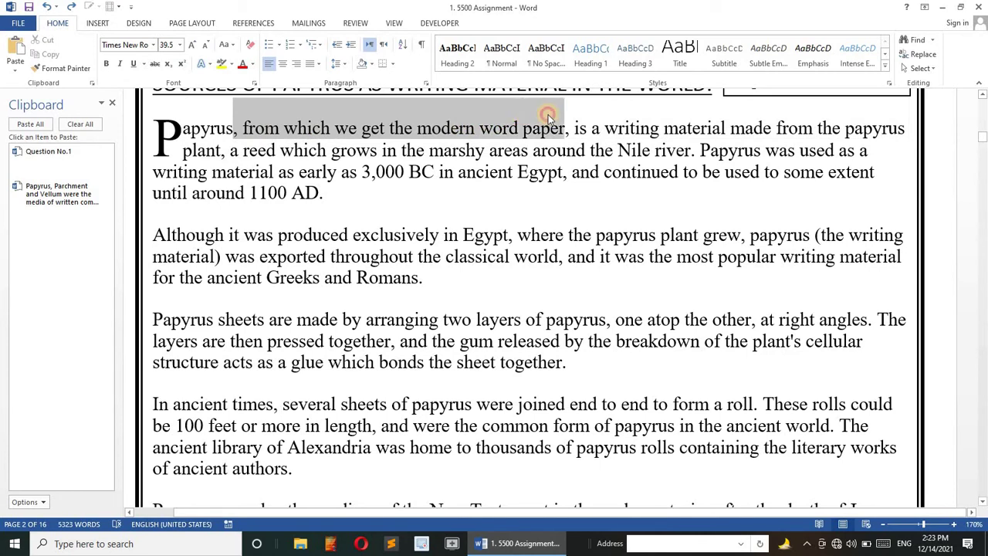
pyautogui.click(357, 49)
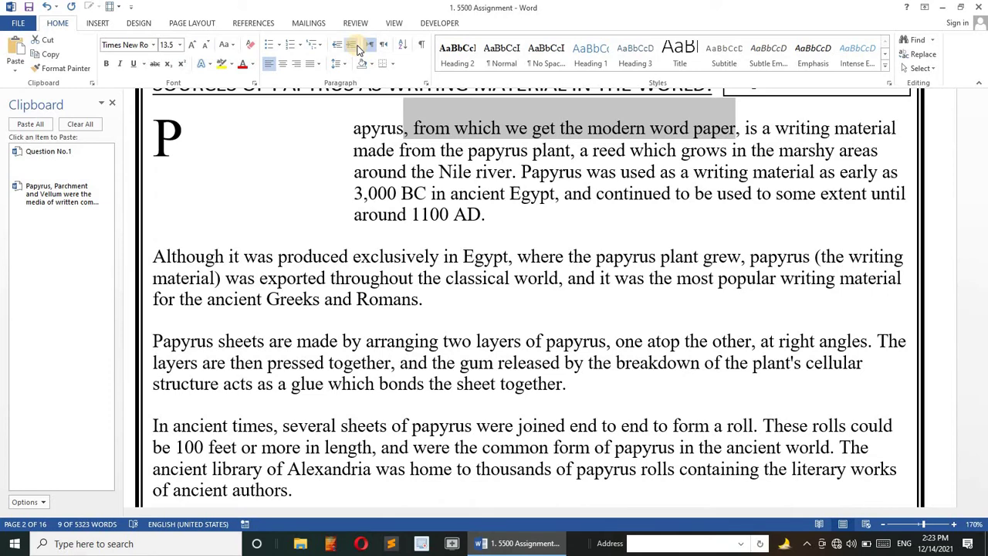
pyautogui.click(358, 49)
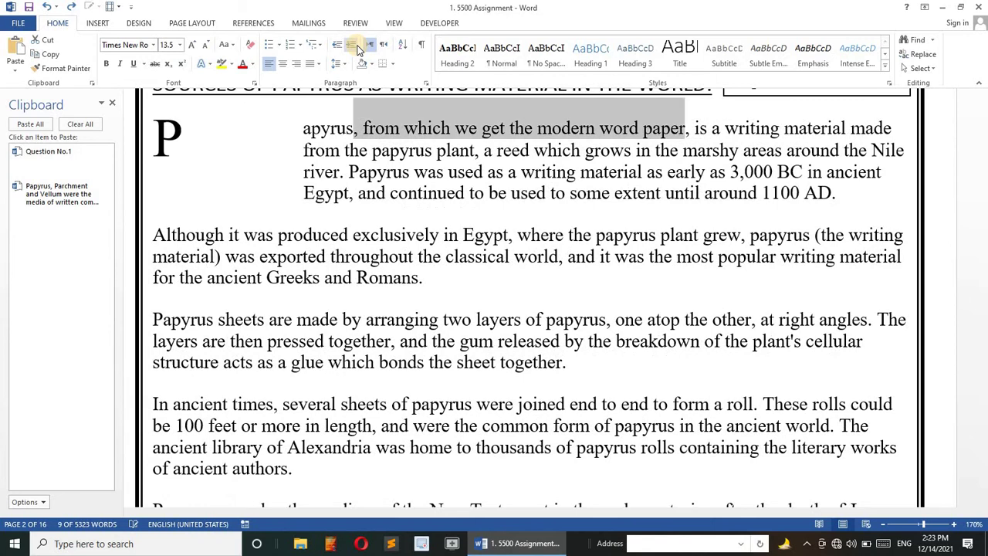
pyautogui.click(358, 48)
pyautogui.click(358, 48)
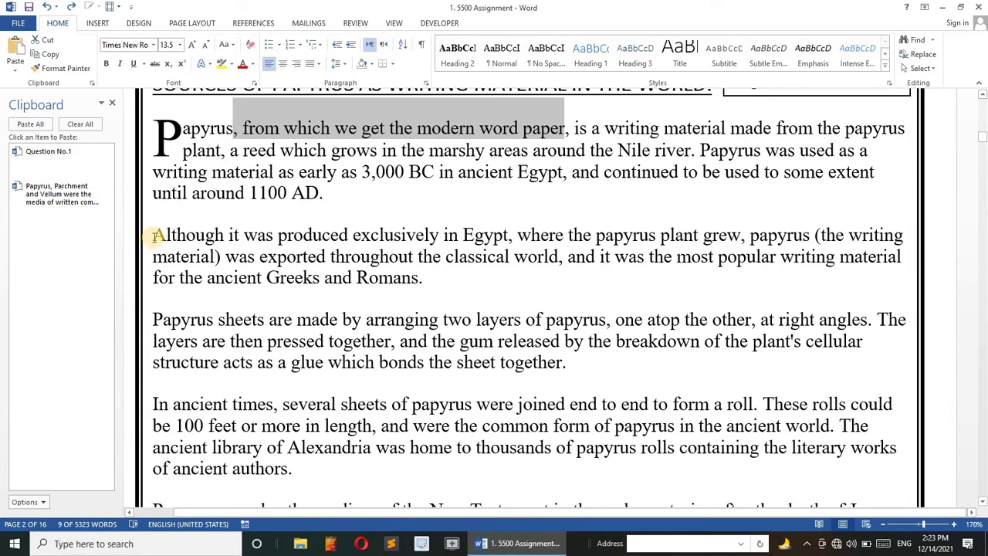
pyautogui.moveTo(154, 237); pyautogui.dragTo(596, 235)
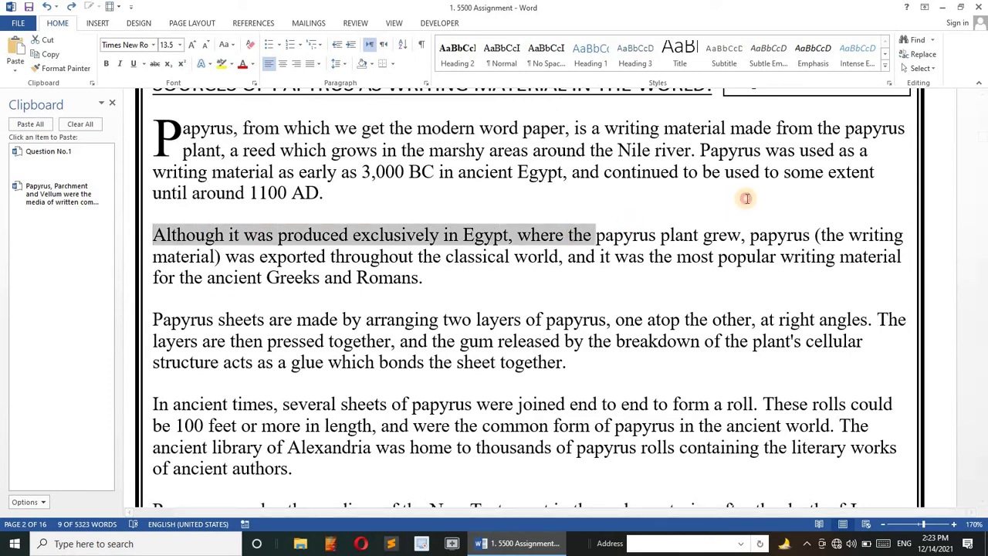
pyautogui.press('Left')
pyautogui.keyDown('shift'); pyautogui.click(727, 233); pyautogui.keyUp('shift')
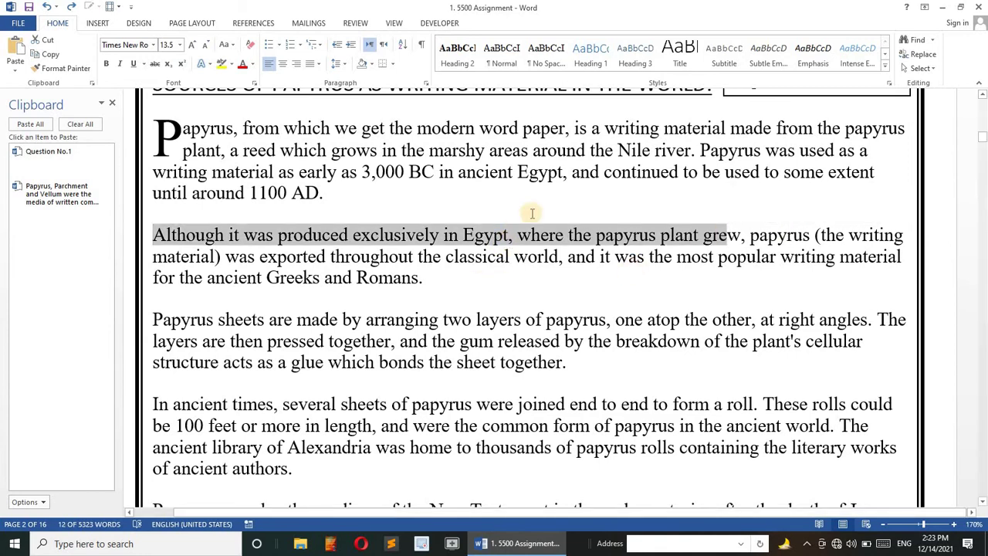
pyautogui.press('Left')
pyautogui.press('Left')
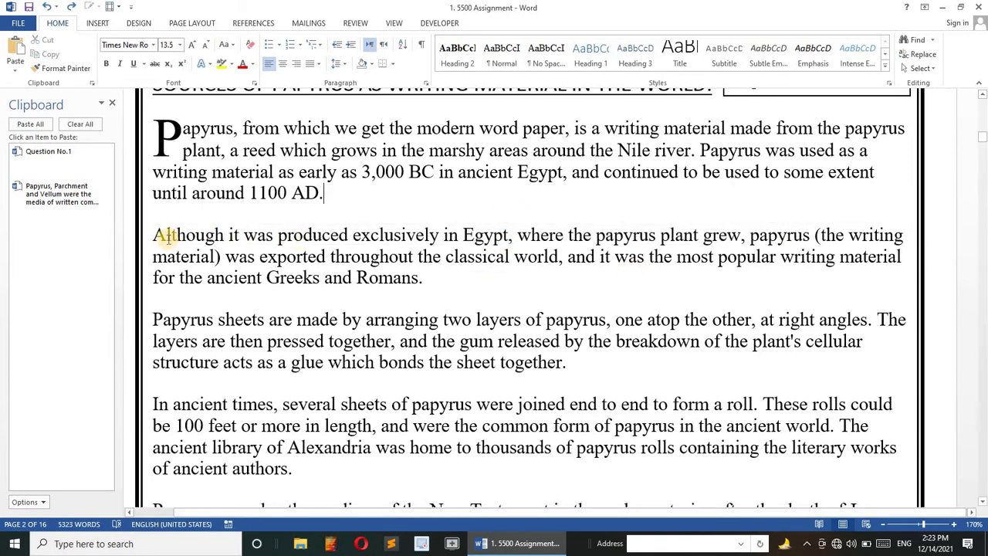
# - Try increasing the indent of the paragraph beginning "Although it was produced exclusively in Egypt" by five levels, and remove all the added levels
pyautogui.moveTo(154, 236); pyautogui.dragTo(381, 235)
pyautogui.moveTo(658, 212); pyautogui.dragTo(901, 236)
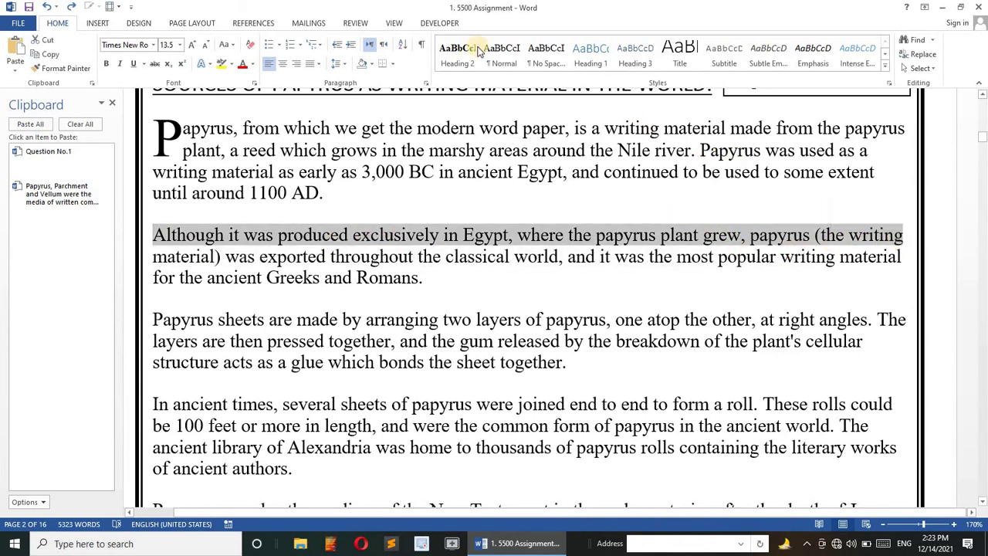
pyautogui.click(347, 48)
pyautogui.click(347, 48)
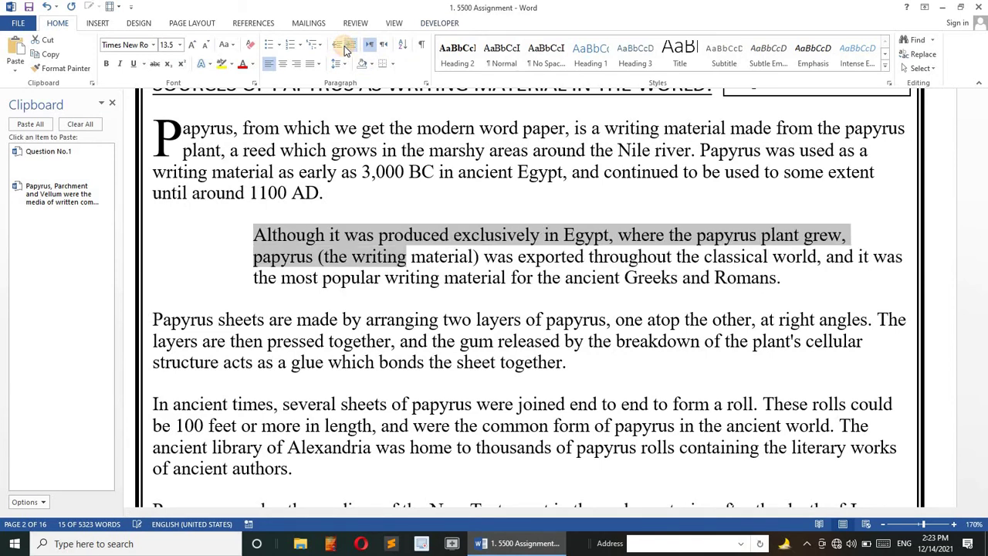
pyautogui.click(347, 47)
pyautogui.click(347, 47)
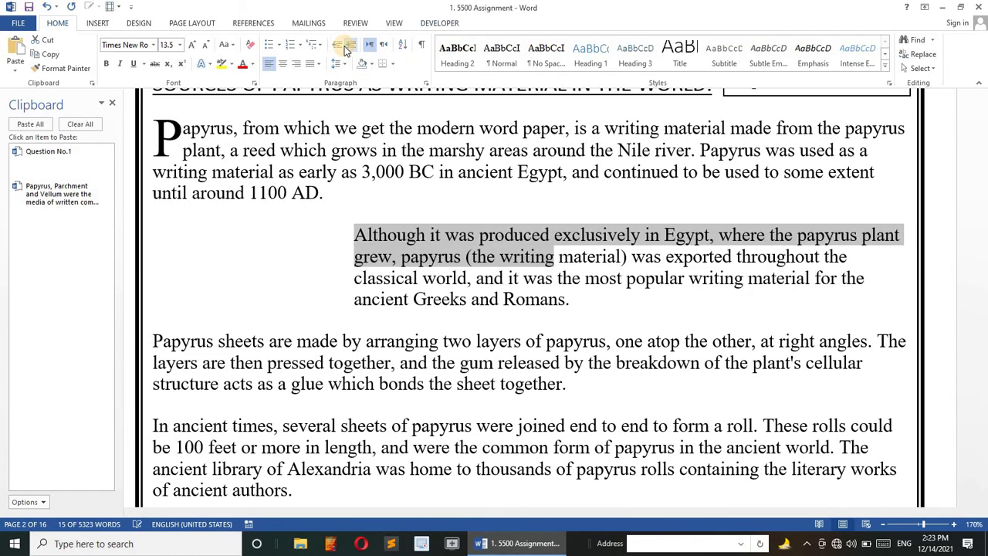
pyautogui.click(346, 48)
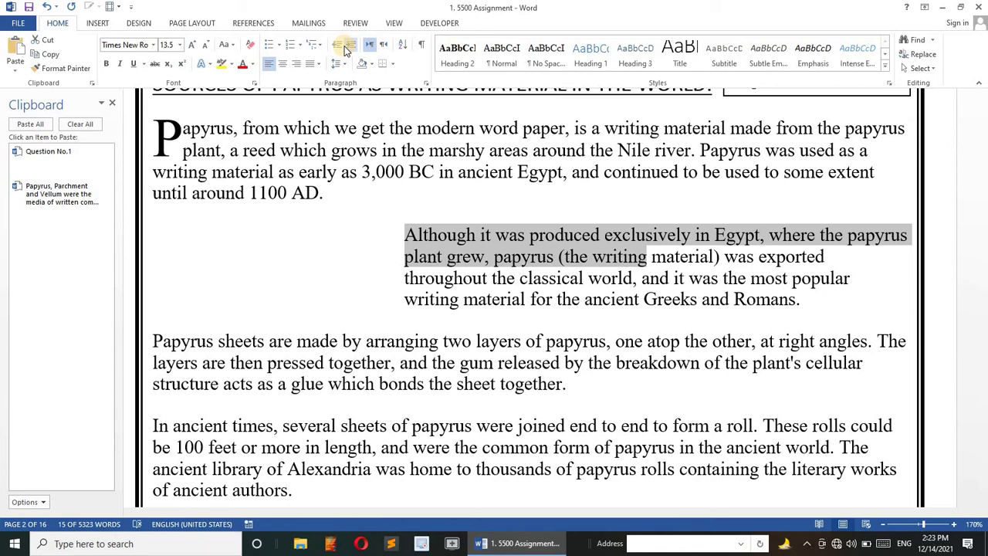
pyautogui.click(345, 48)
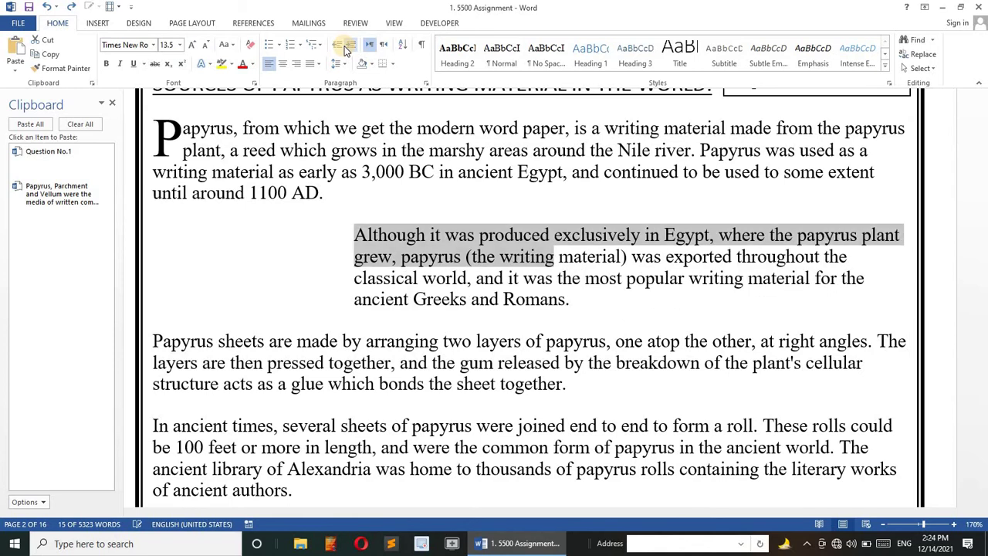
pyautogui.click(345, 48)
pyautogui.click(345, 47)
pyautogui.click(345, 48)
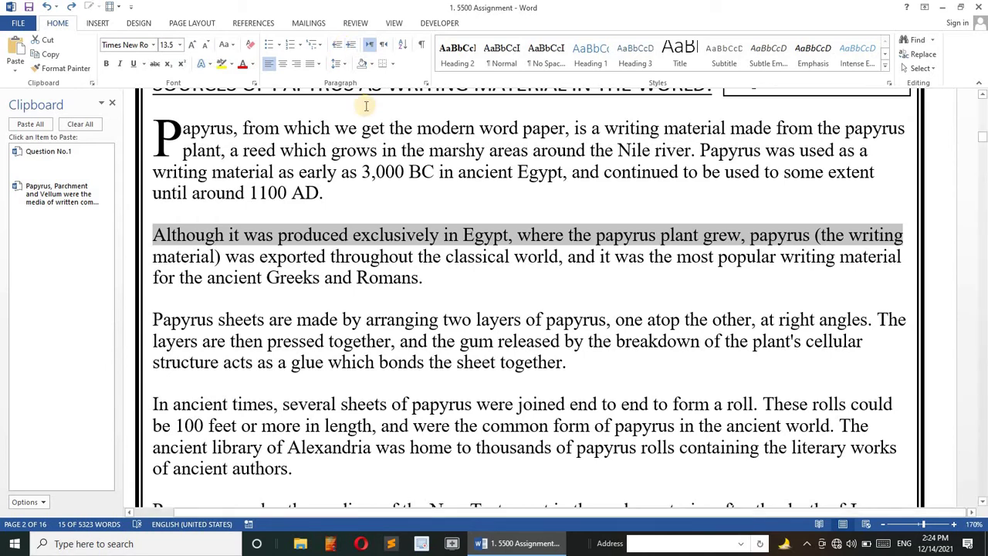
# - Increase the same paragraph's indent by two levels, and revert both increases
pyautogui.click(352, 46)
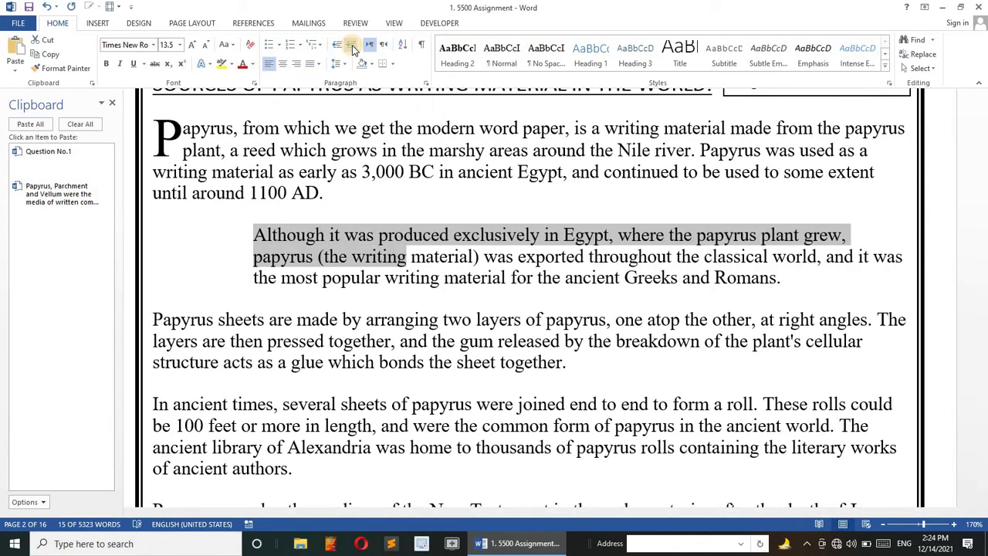
pyautogui.click(352, 45)
pyautogui.click(352, 45)
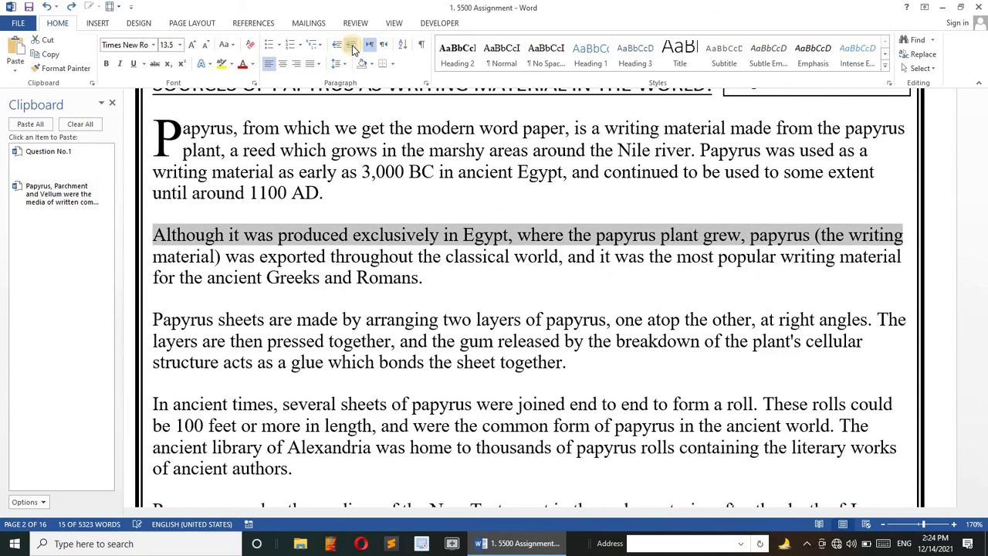
# - Insert a period after "(the writing" in the "Although it was produced" paragraph and split the paragraph there
pyautogui.click(902, 235)
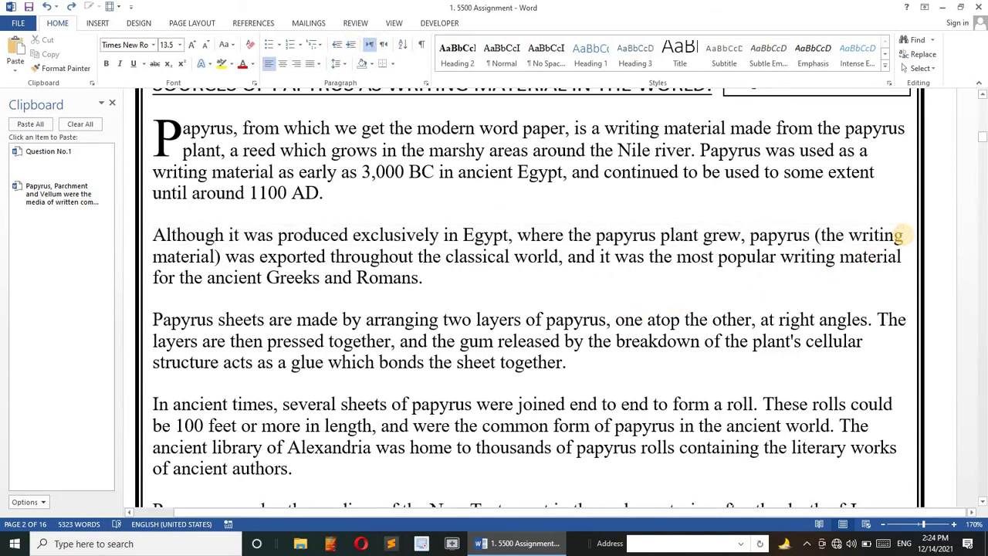
pyautogui.write('.')
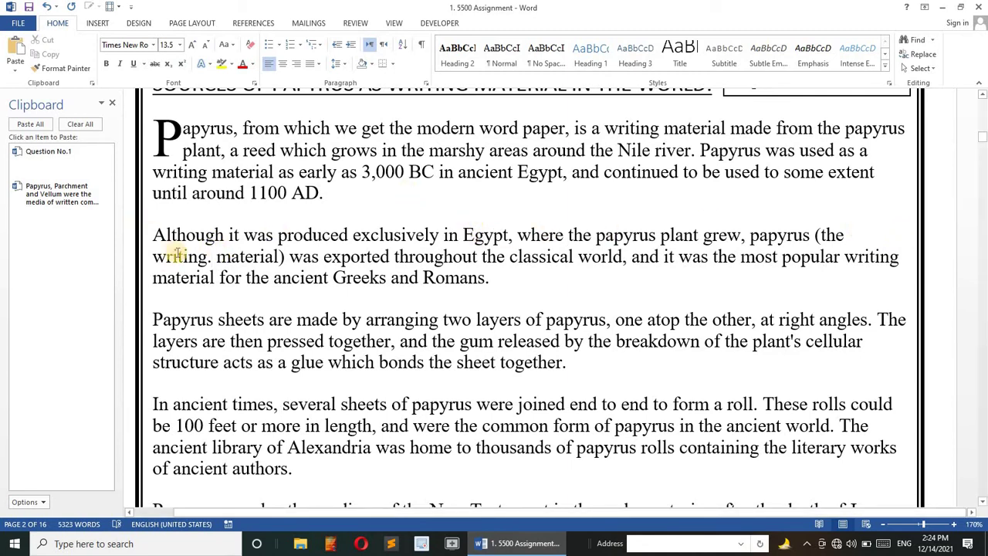
pyautogui.press('Return')
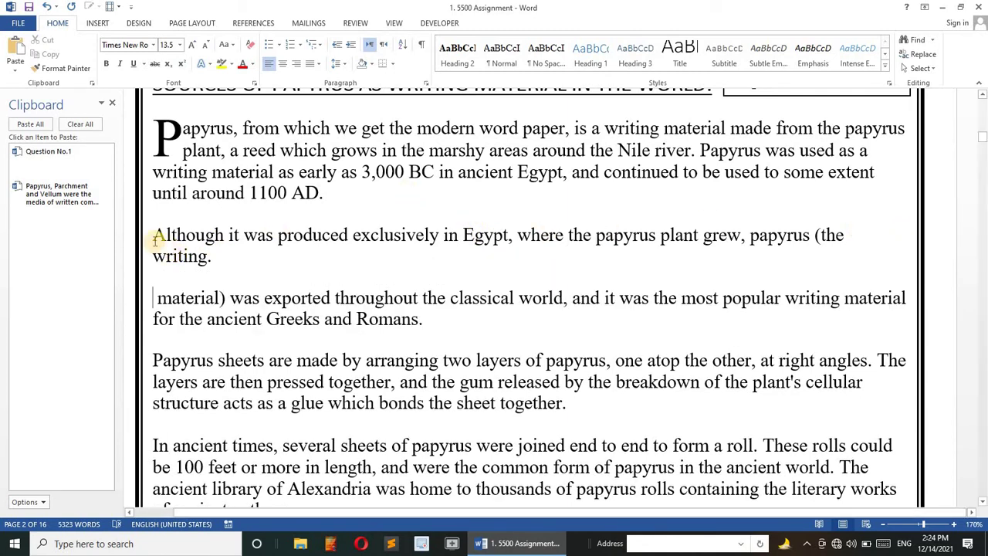
# - Try indenting the shortened "Although it was produced" paragraph by two levels, and undo the indents and the paragraph split
pyautogui.click(140, 238)
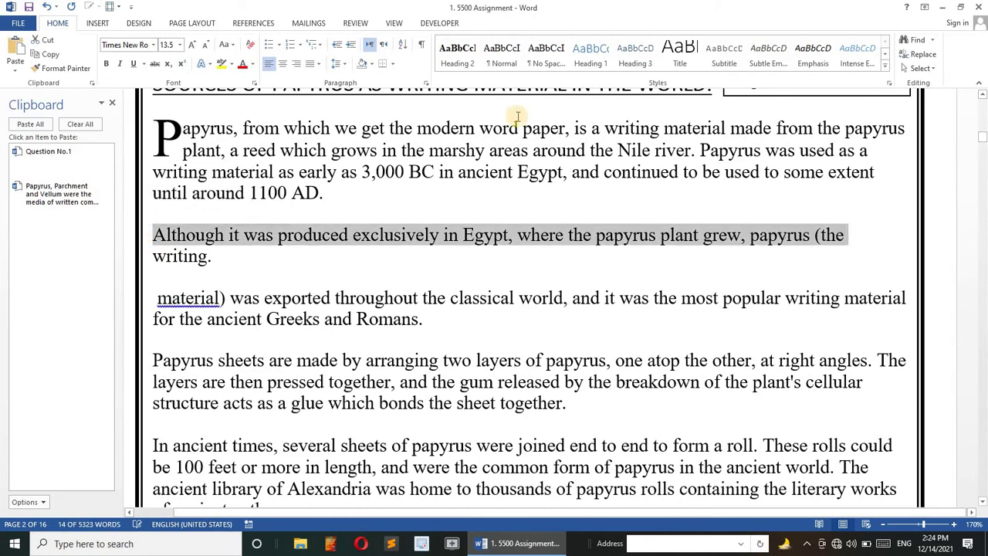
pyautogui.click(351, 45)
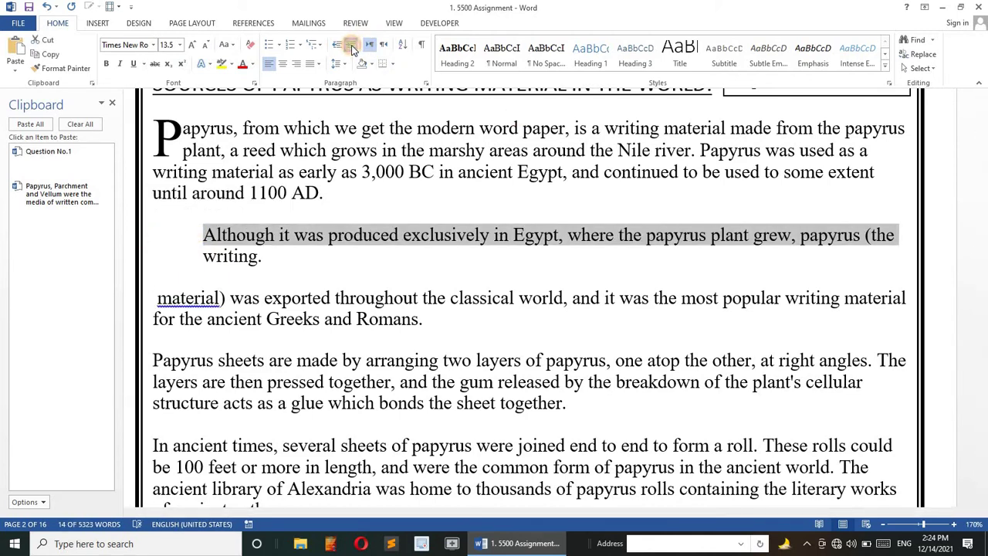
pyautogui.click(351, 46)
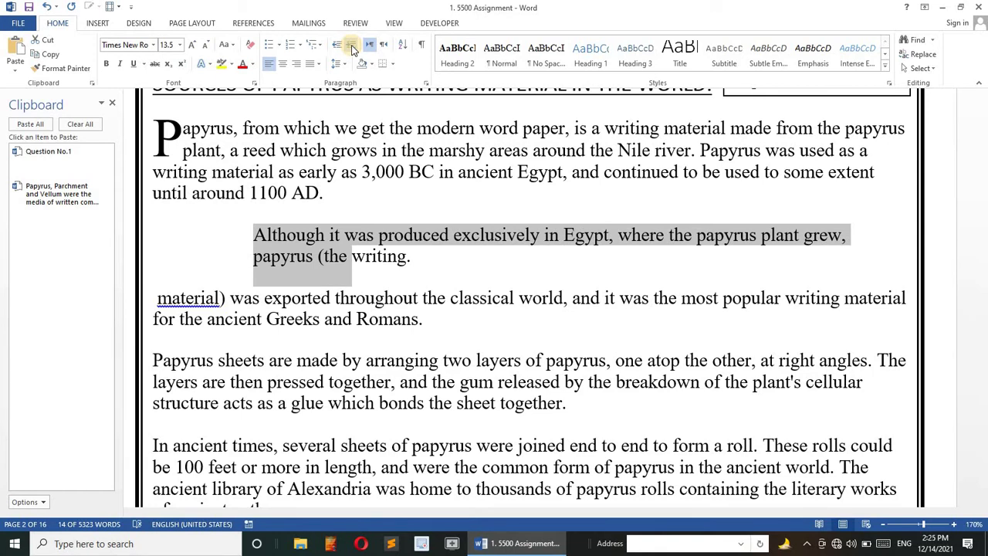
pyautogui.hotkey('ctrl', 'z')
pyautogui.hotkey('ctrl', 'z')
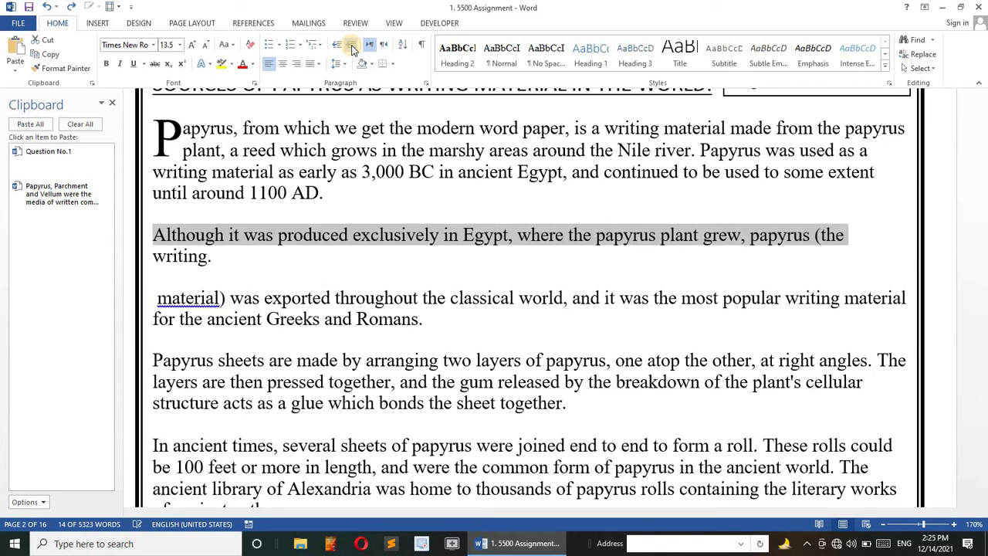
pyautogui.hotkey('ctrl', 'z')
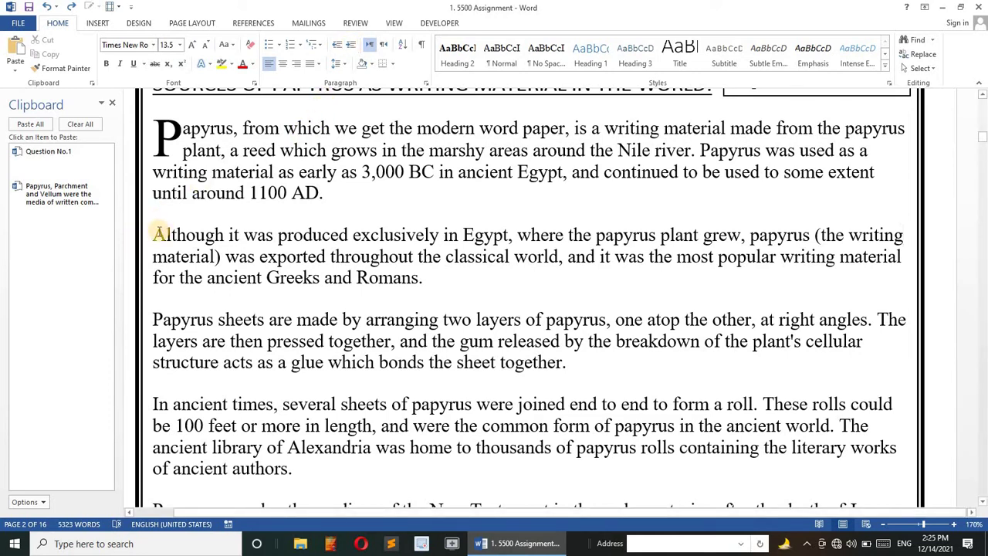
# - Increase the indent of the whole paragraph beginning "Although it was produced exclusively in Egypt" by three levels
pyautogui.click(156, 233)
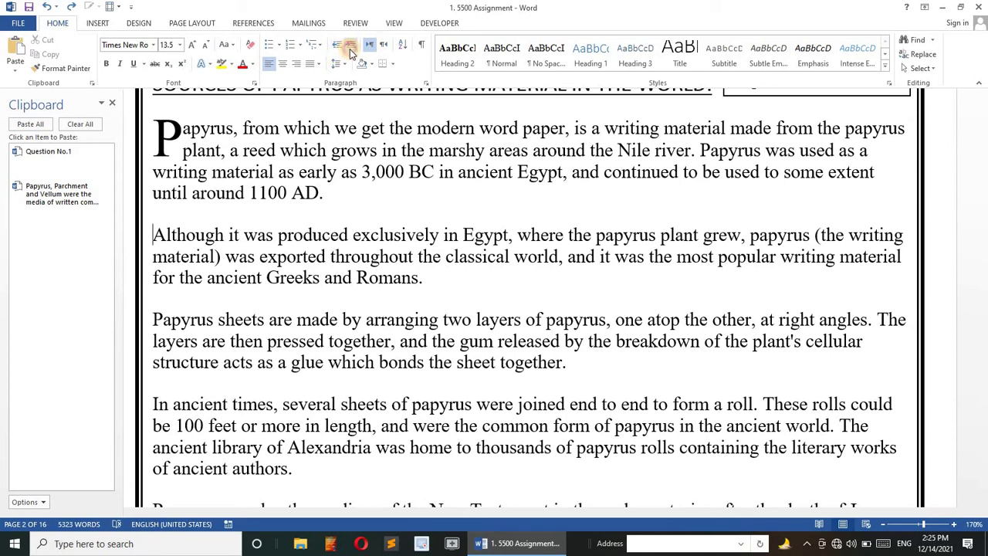
pyautogui.click(350, 47)
pyautogui.click(350, 48)
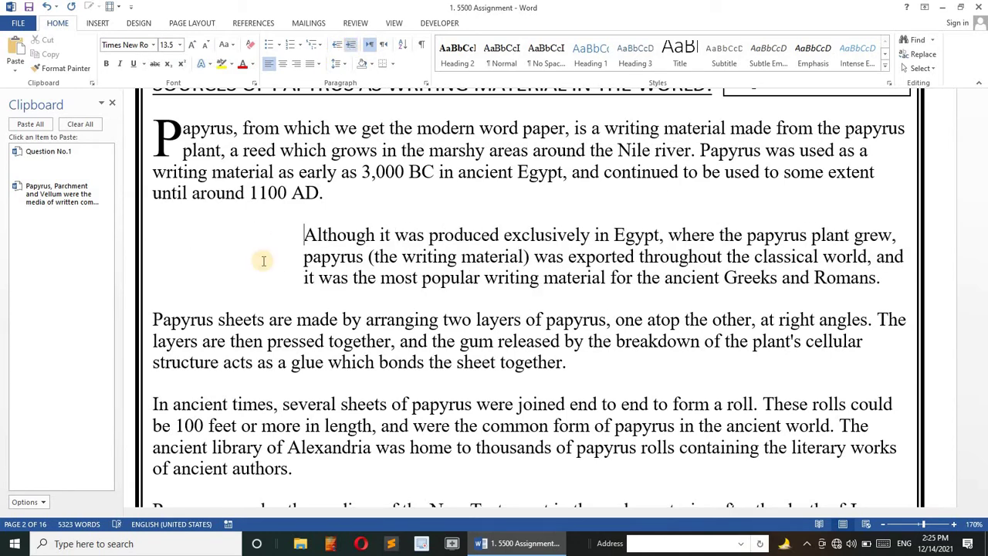
# - Append about one and a half lines of random filler letters directly after "Romans." at the end of the indented paragraph
pyautogui.tripleClick(207, 256)
pyautogui.click(353, 279)
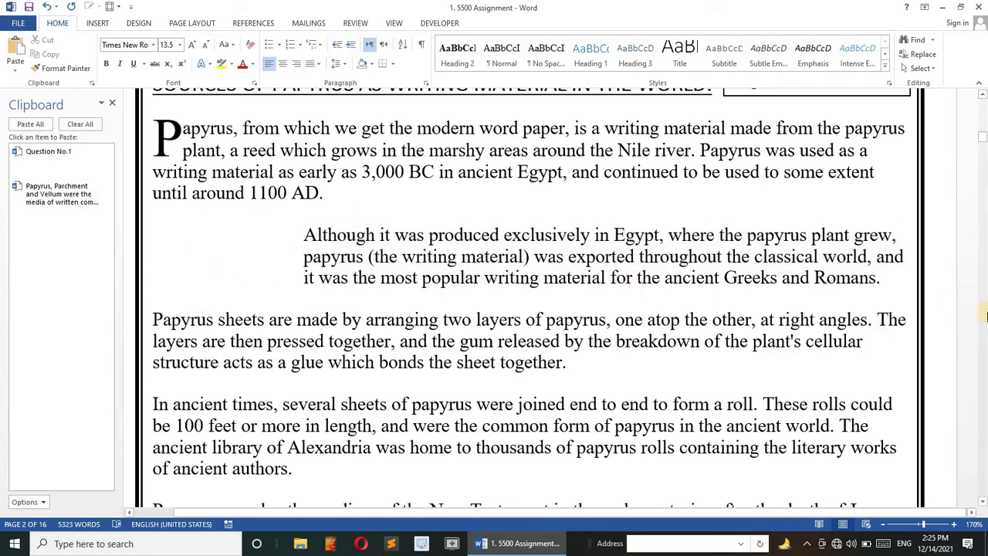
pyautogui.click(881, 282)
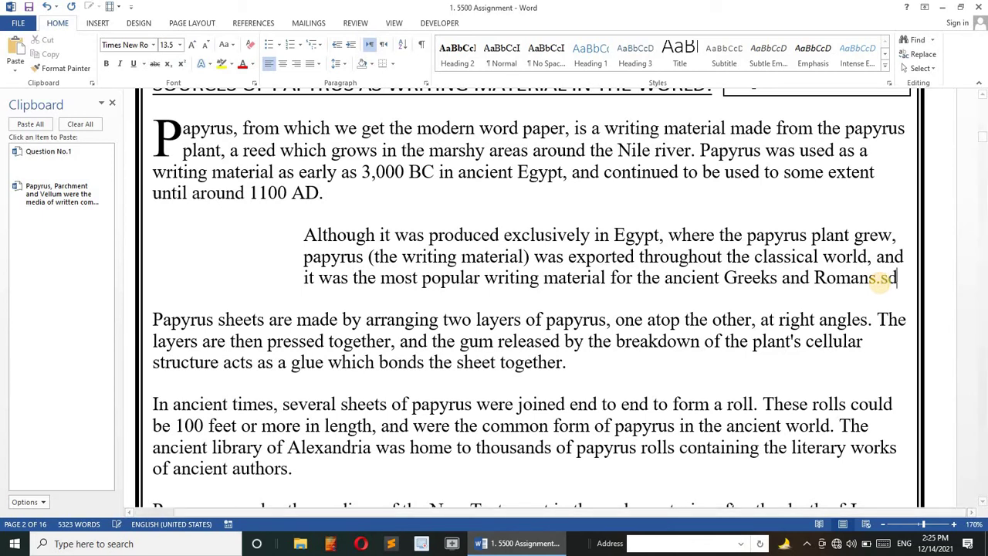
pyautogui.write('sdjgldkjflakdsjflsadjfklsadjflkasdjfalskdjfa')
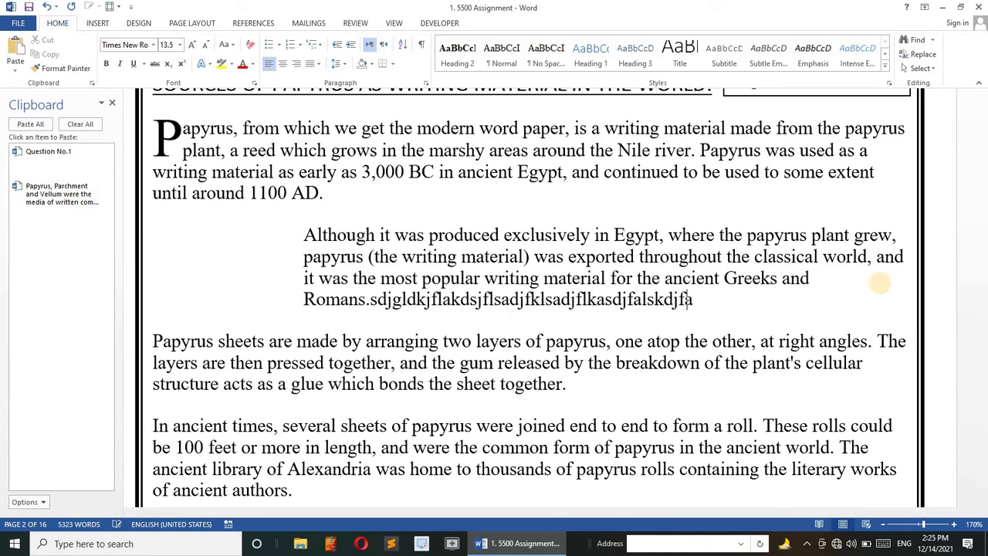
pyautogui.write('lsdkjfaklsdjflakdsjfladskjflaksdjflkadsjflksadj')
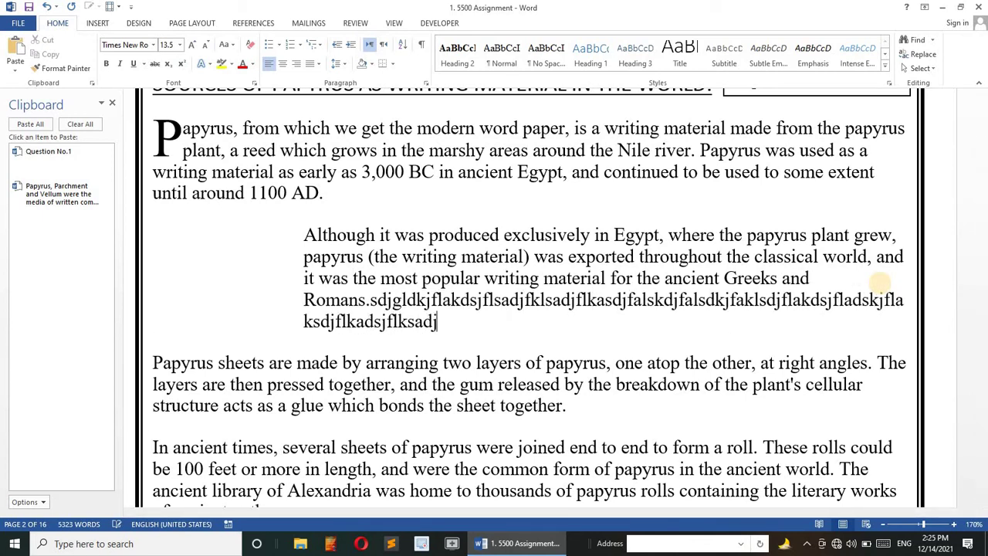
pyautogui.write('flksdjf;askdfj')
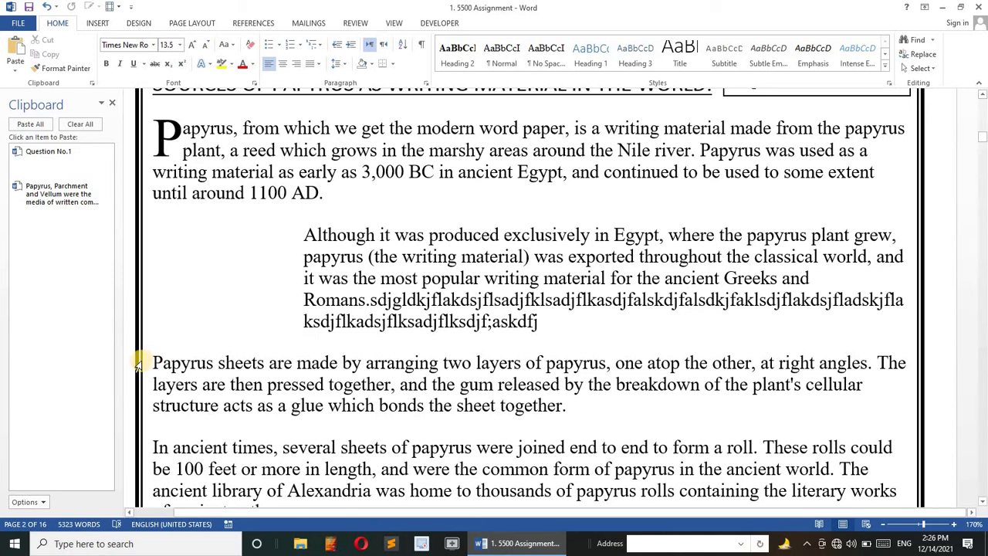
# - Select the first line of the paragraph beginning "Papyrus sheets are made", the whole document and that whole paragraph in turn, and clear the selection
pyautogui.click(137, 363)
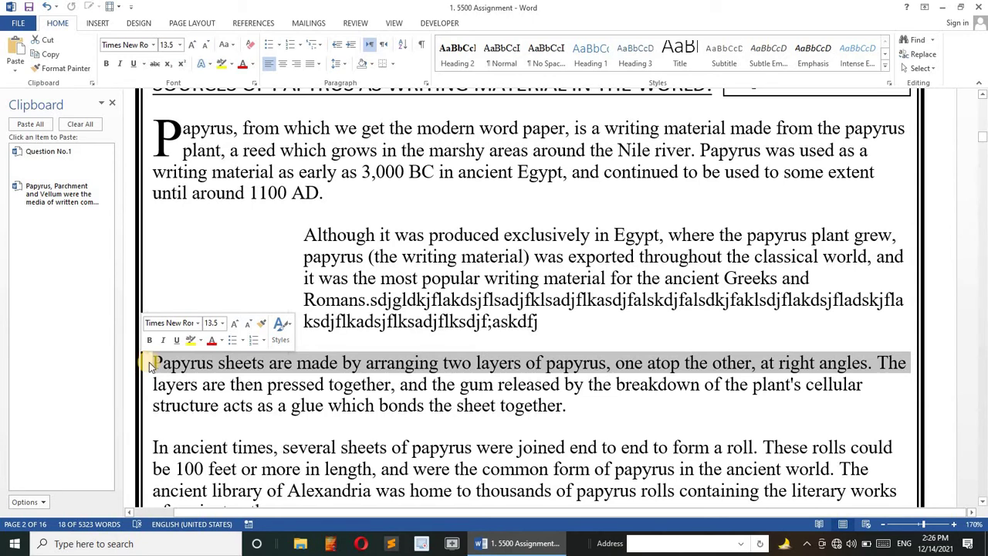
pyautogui.click(146, 363)
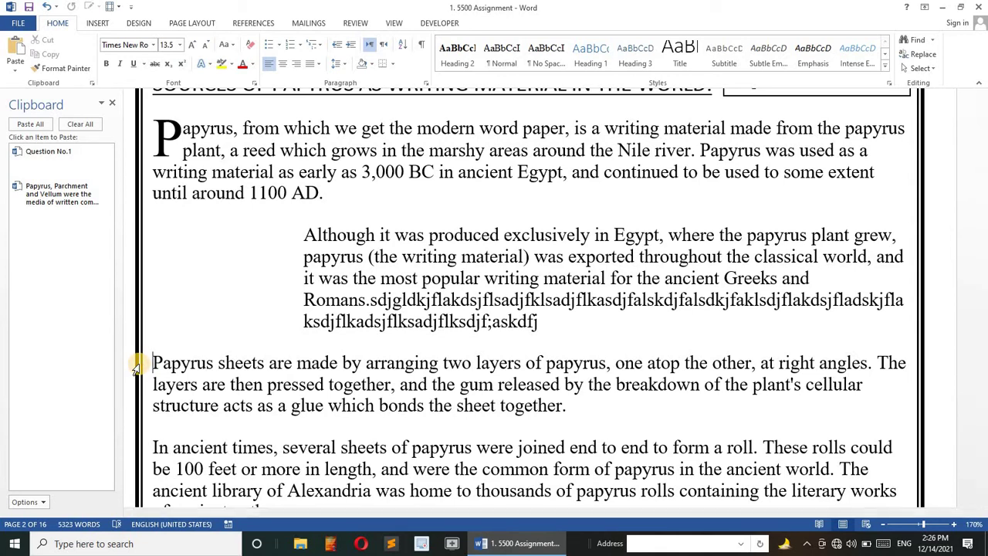
pyautogui.hotkey('ctrl', 'a')
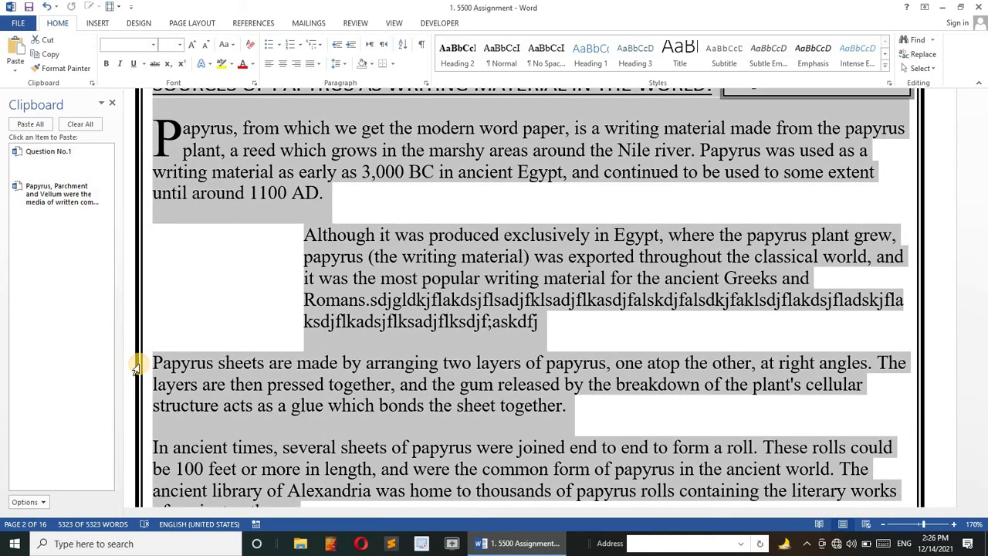
pyautogui.tripleClick(135, 367)
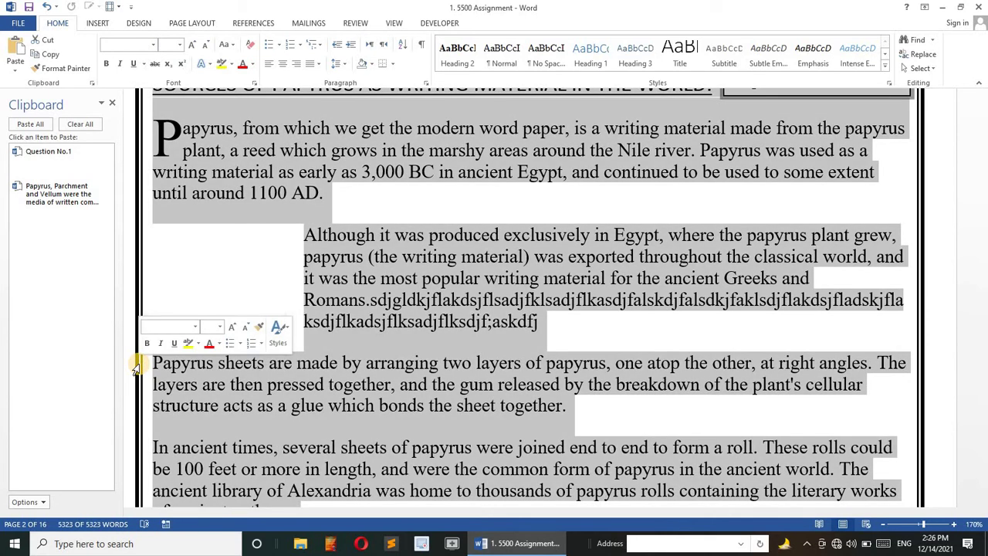
pyautogui.click(135, 368)
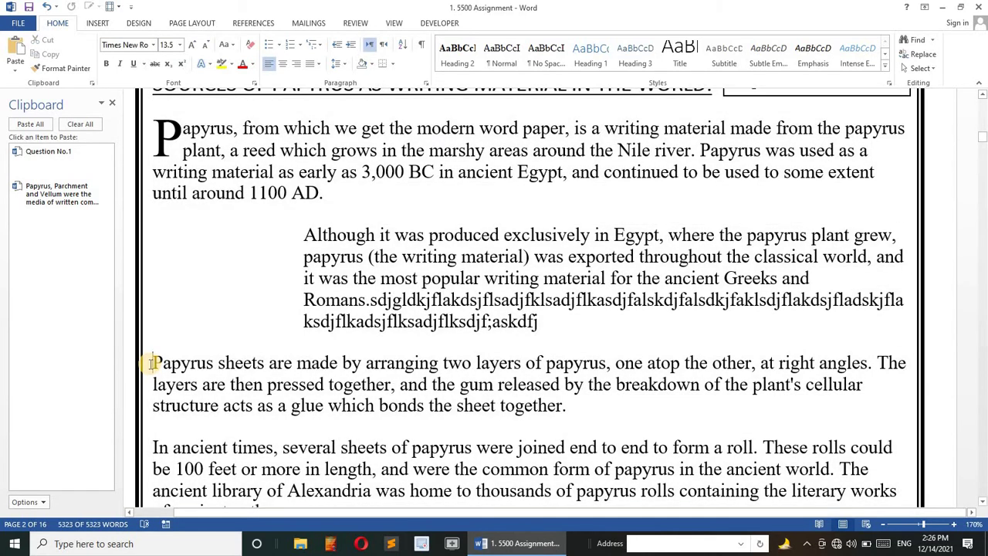
pyautogui.doubleClick(135, 368)
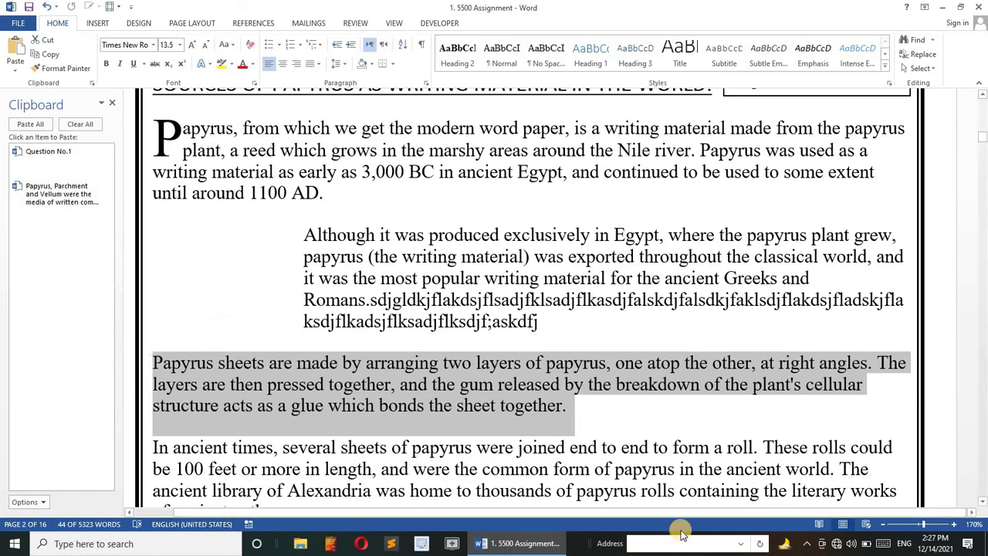
pyautogui.click(581, 407)
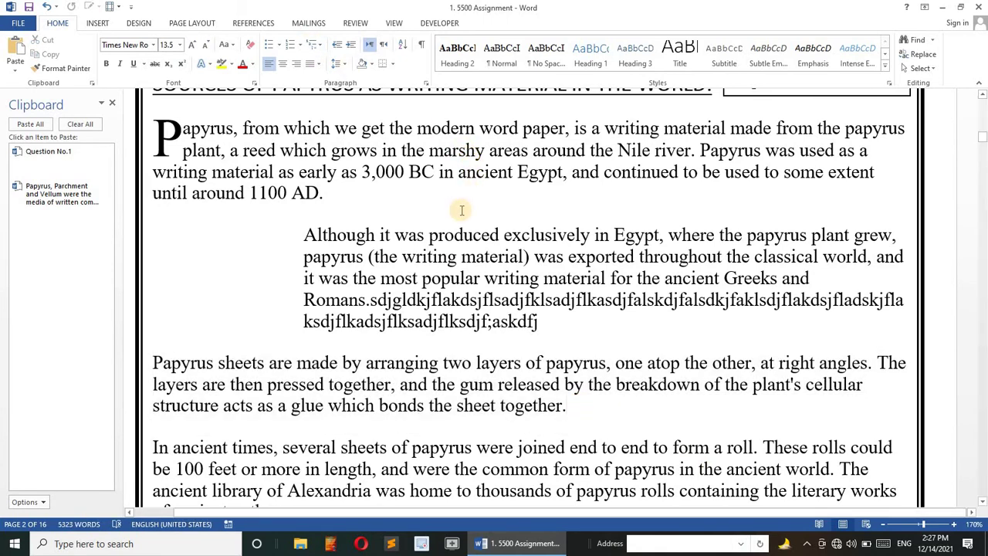
# - Set the border line colour to a light orange in Borders and Shading for the indented "Although it was produced" paragraph and accept the settings
pyautogui.scroll(3, 460, 209)
pyautogui.scroll(-4, 461, 210)
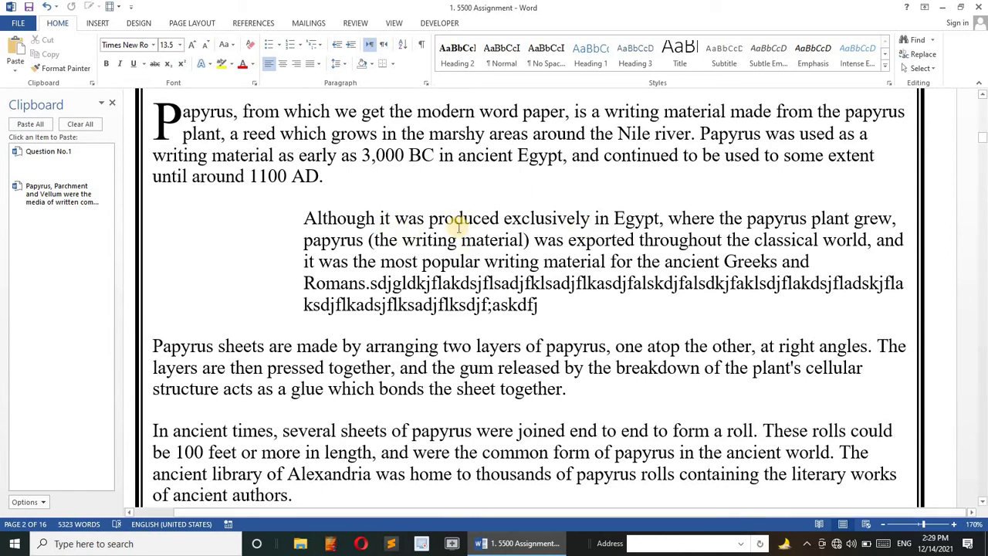
pyautogui.click(391, 69)
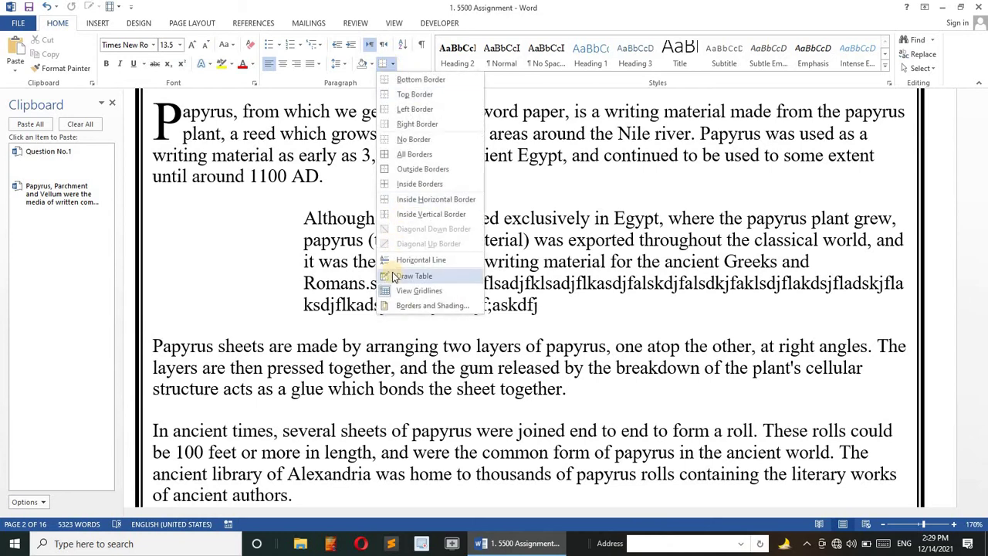
pyautogui.click(399, 305)
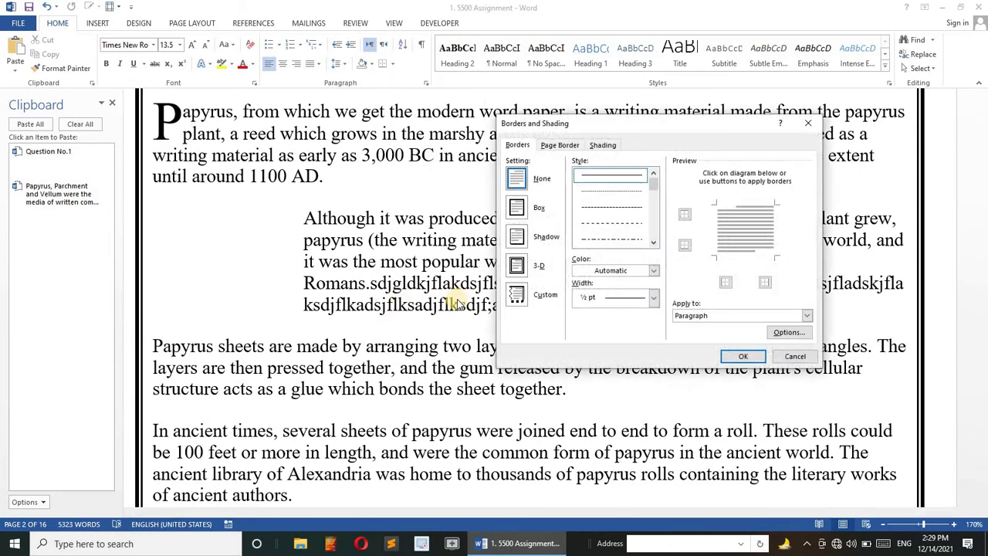
pyautogui.click(654, 271)
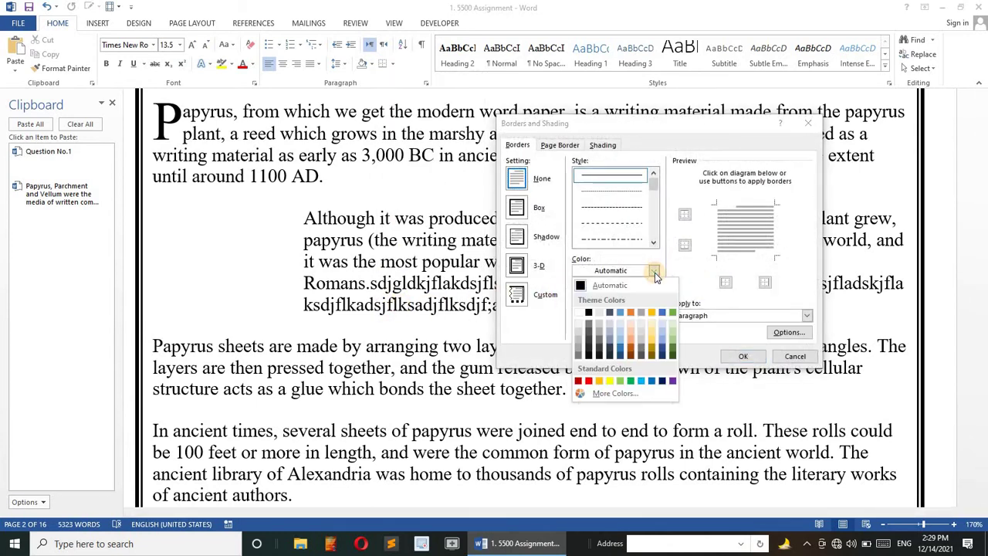
pyautogui.click(629, 335)
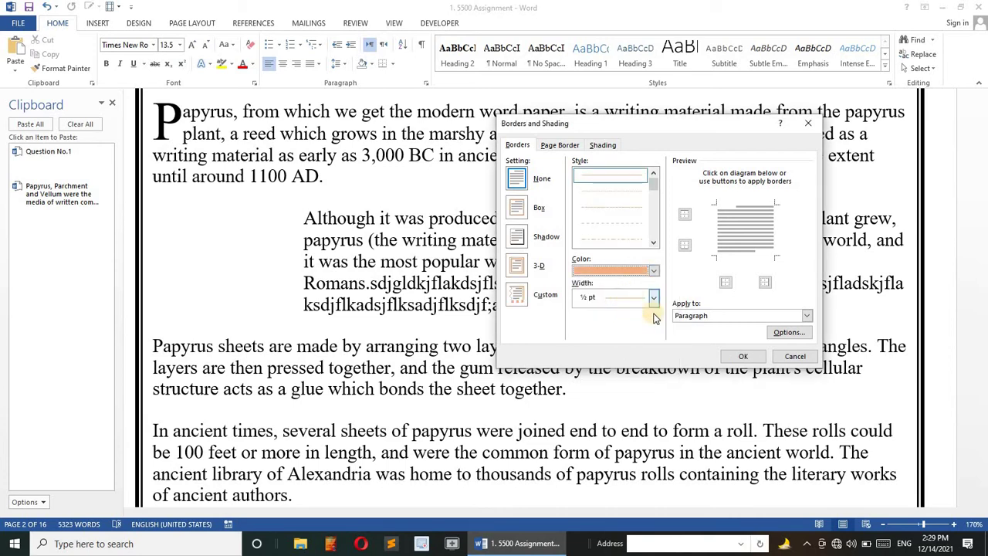
pyautogui.click(742, 362)
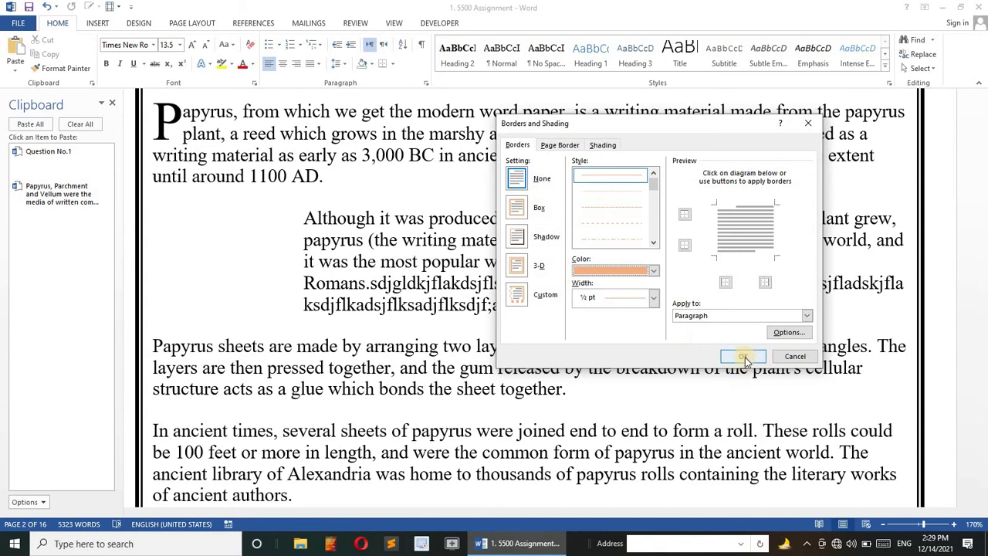
pyautogui.click(743, 357)
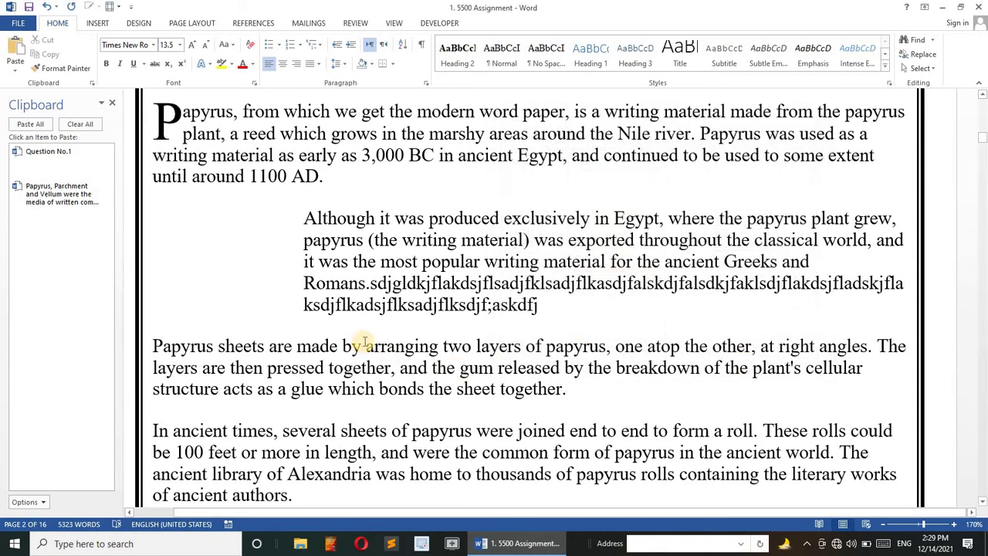
# - Select the last filler line of the indented "Although it was produced" paragraph and add a bottom border
pyautogui.doubleClick(133, 324)
pyautogui.doubleClick(133, 325)
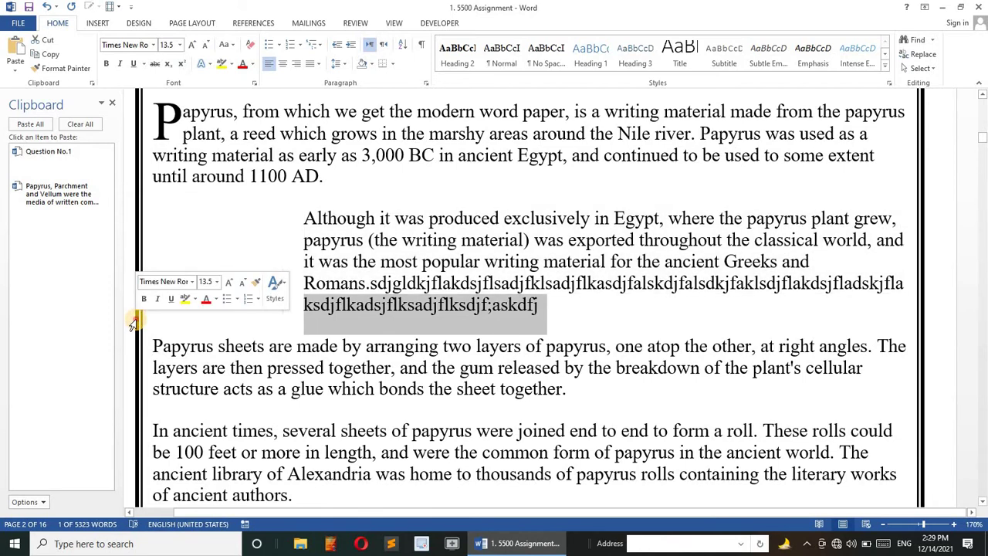
pyautogui.click(132, 324)
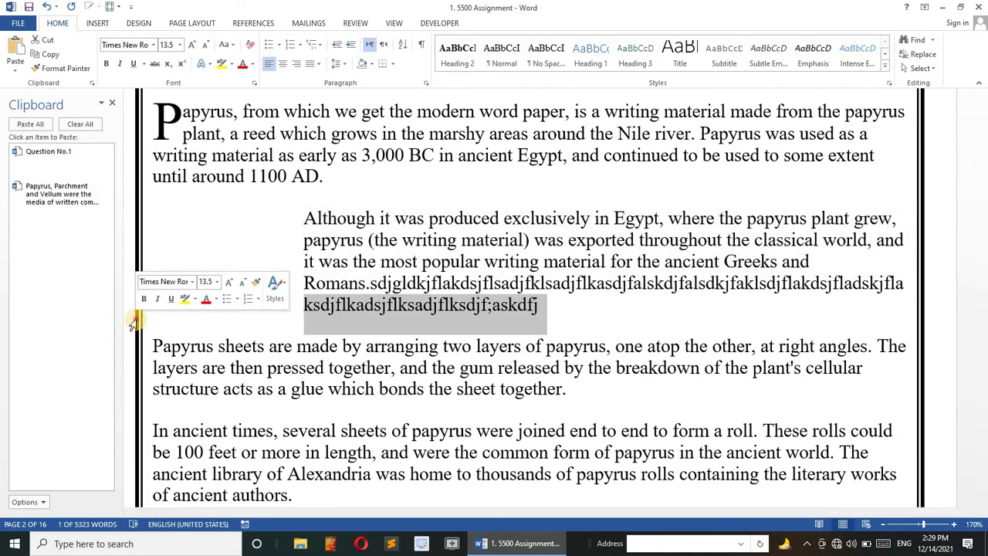
pyautogui.doubleClick(133, 325)
pyautogui.click(133, 324)
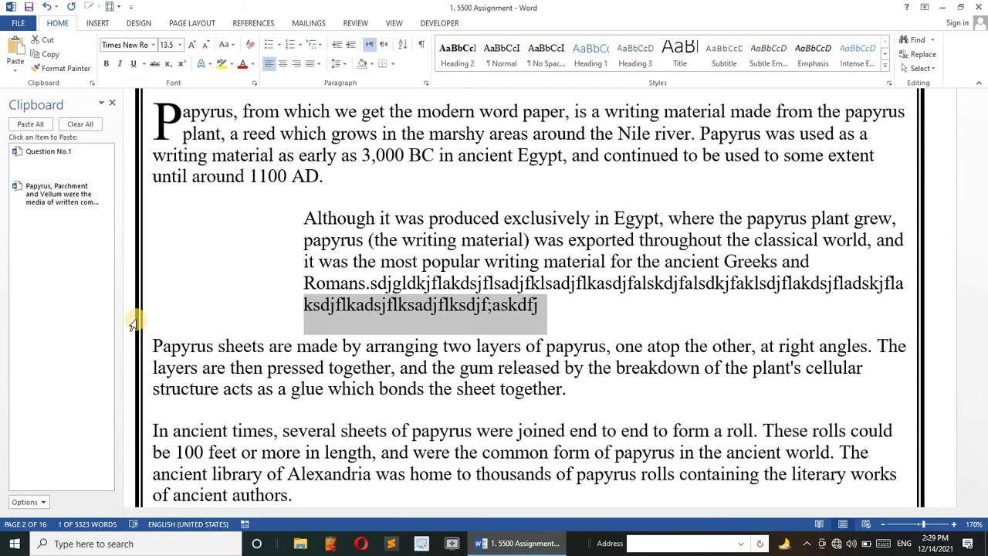
pyautogui.click(388, 67)
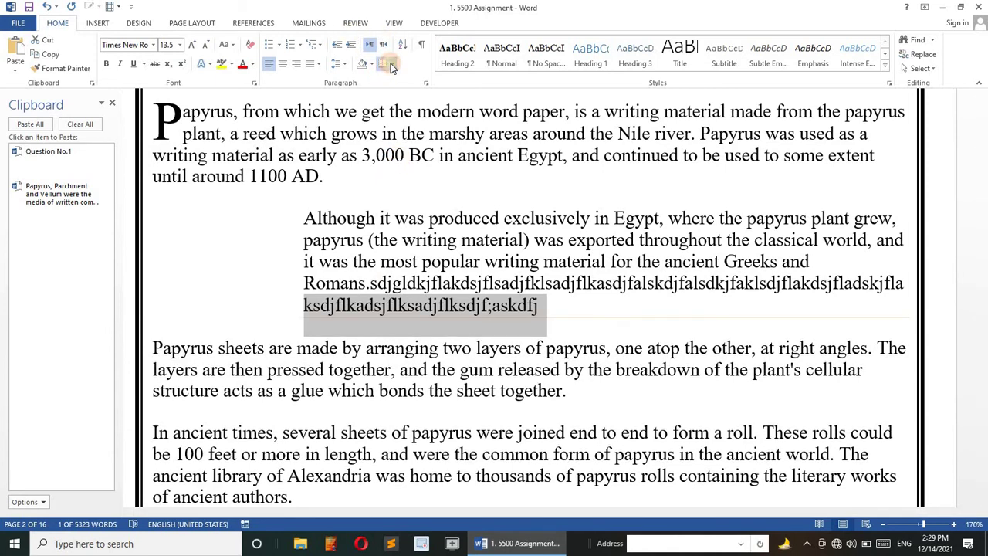
# - Add light orange ½ pt top, left and right borders to the paragraph to complete a box around it
pyautogui.click(392, 65)
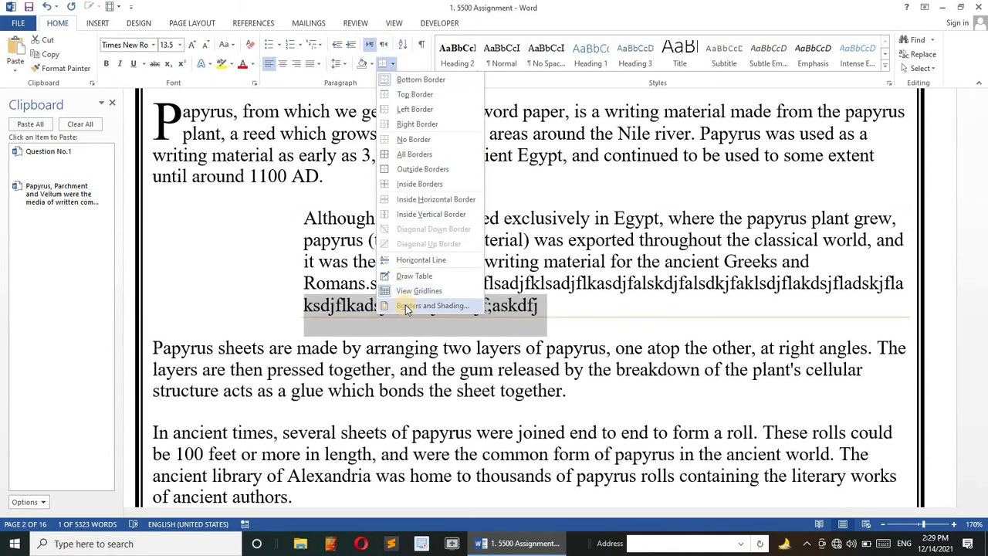
pyautogui.click(407, 306)
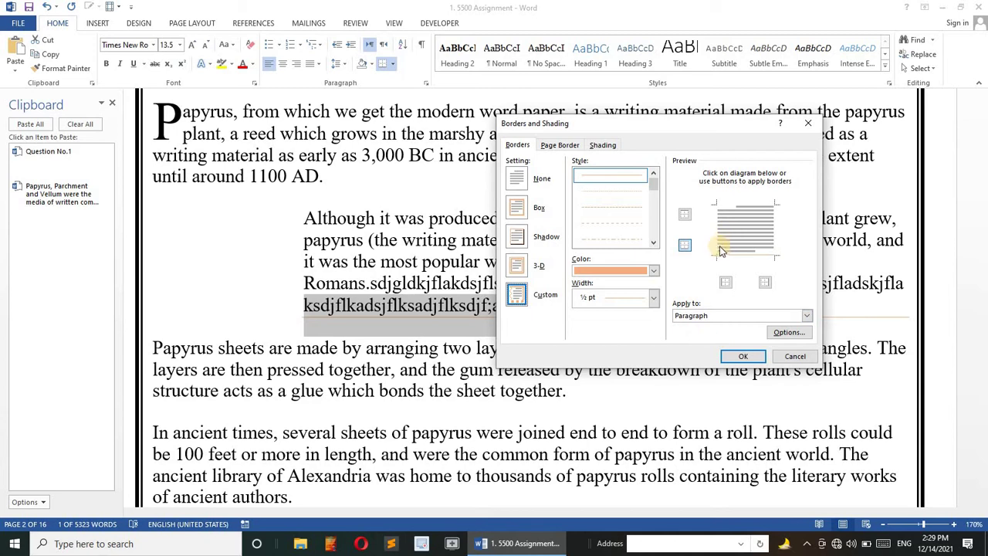
pyautogui.click(684, 218)
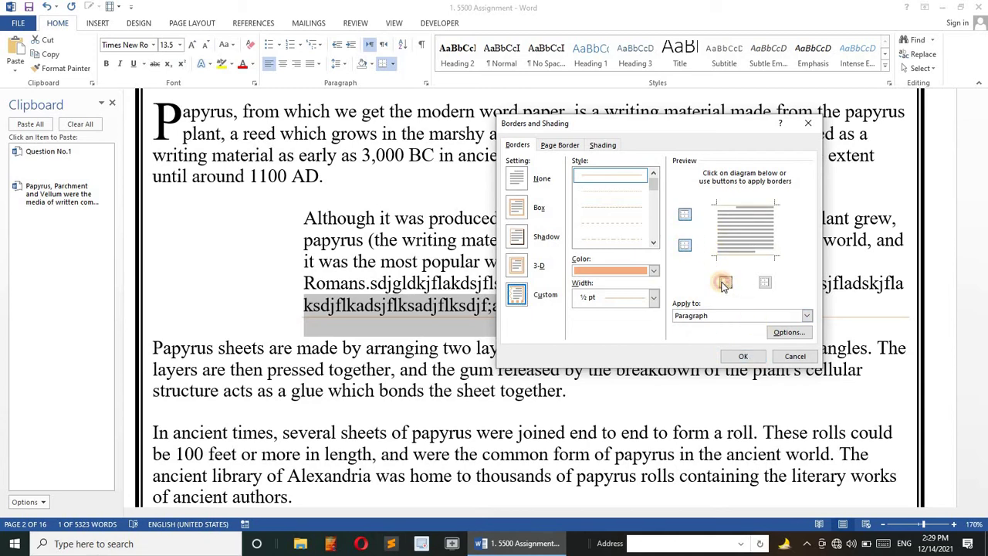
pyautogui.click(764, 284)
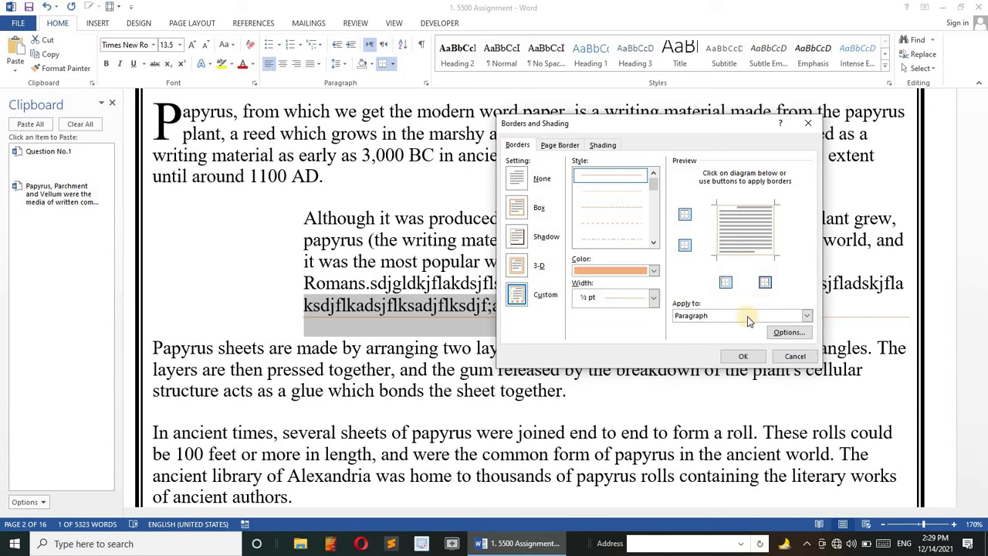
pyautogui.click(737, 356)
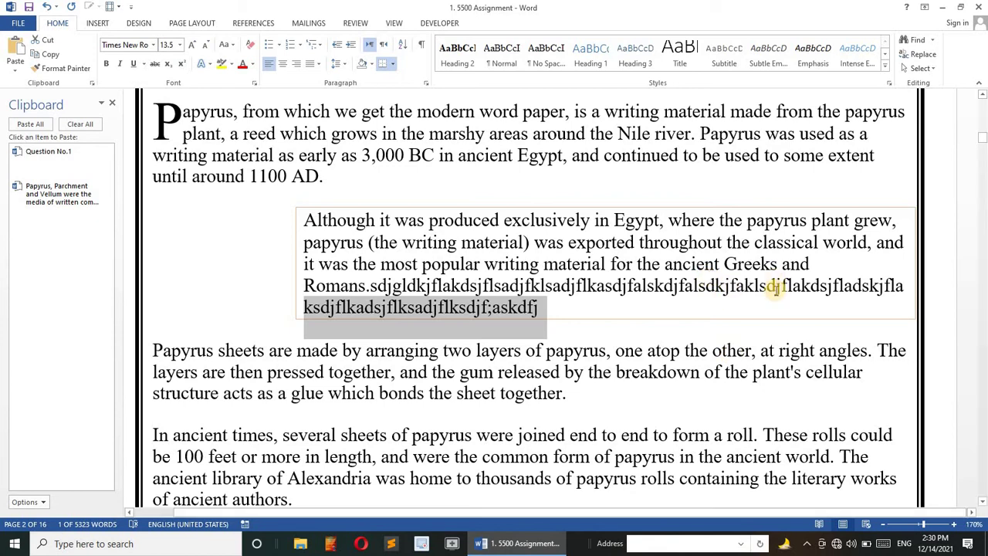
# - Undo the paragraph borders, the appended filler letters and the last indent increase of the "Although it was produced" paragraph
pyautogui.hotkey('ctrl', 'z')
pyautogui.hotkey('ctrl', 'z')
pyautogui.hotkey('ctrl', 'z')
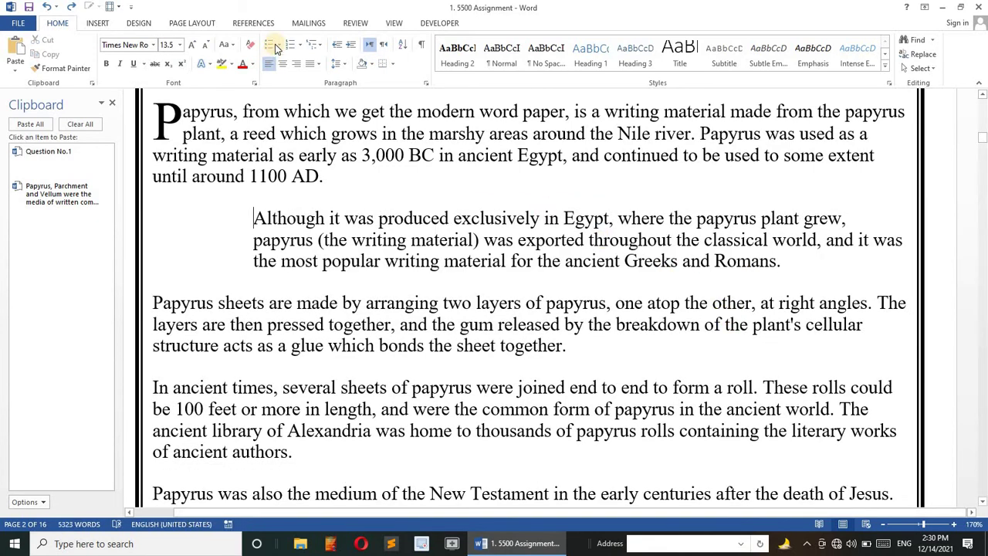
# - Recolour the whole document's page border with the gray theme colour
pyautogui.click(392, 63)
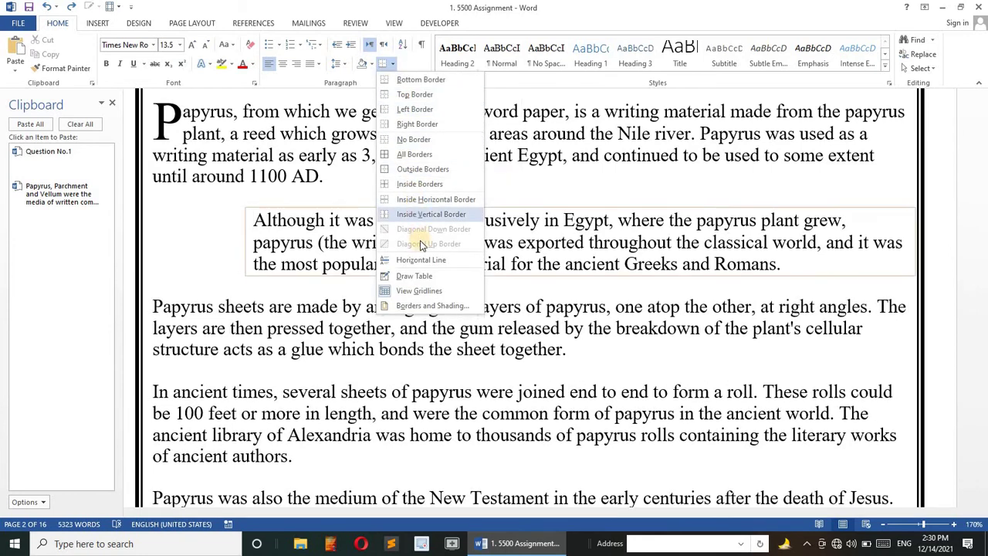
pyautogui.click(429, 308)
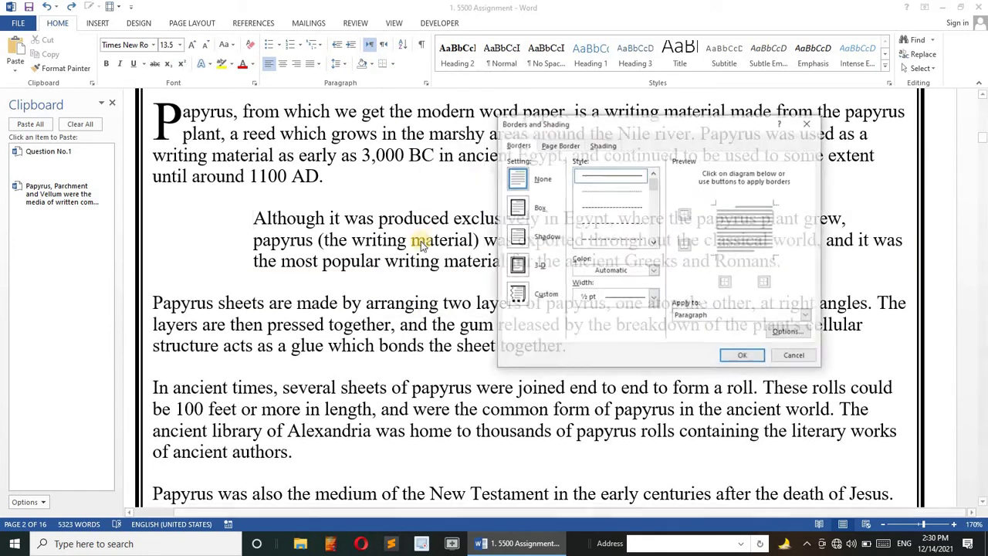
pyautogui.click(566, 147)
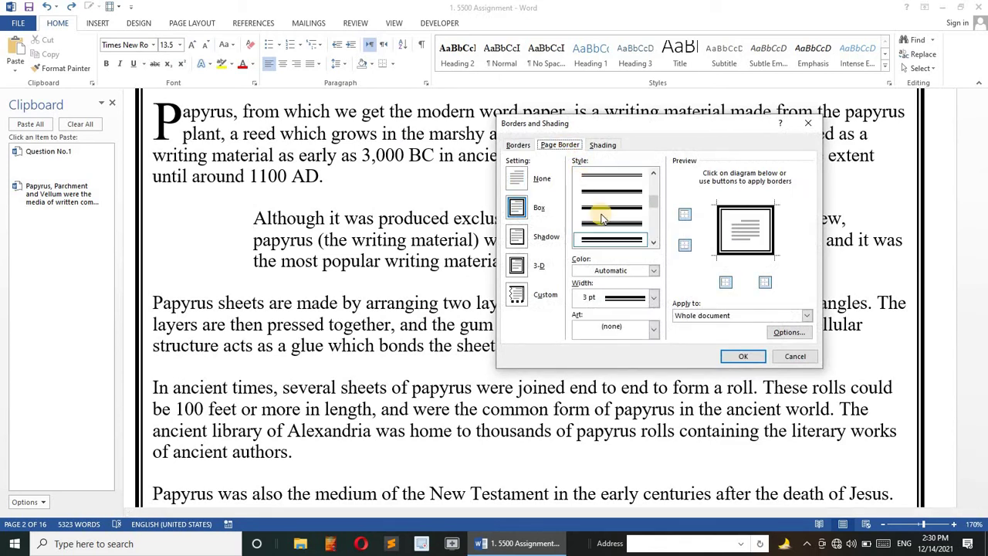
pyautogui.click(656, 271)
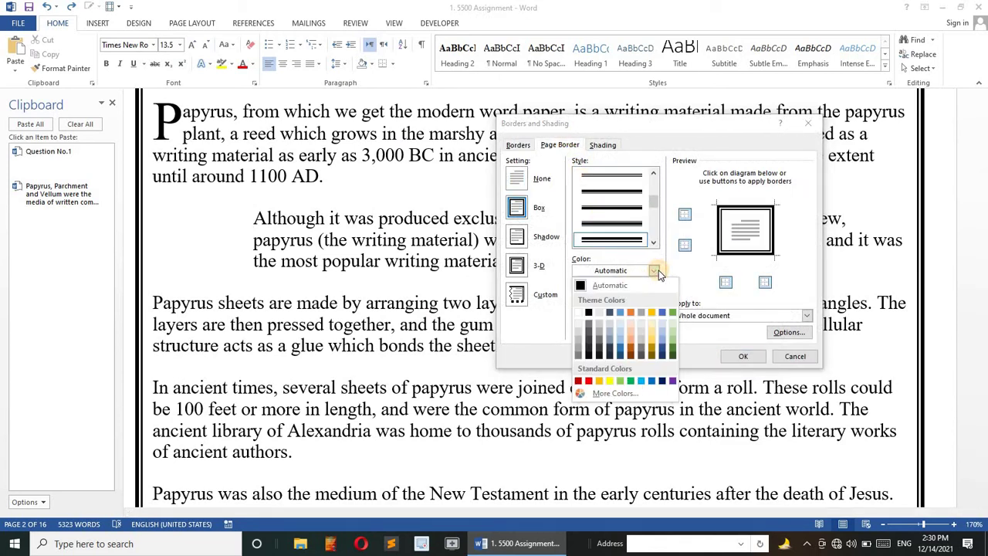
pyautogui.click(642, 313)
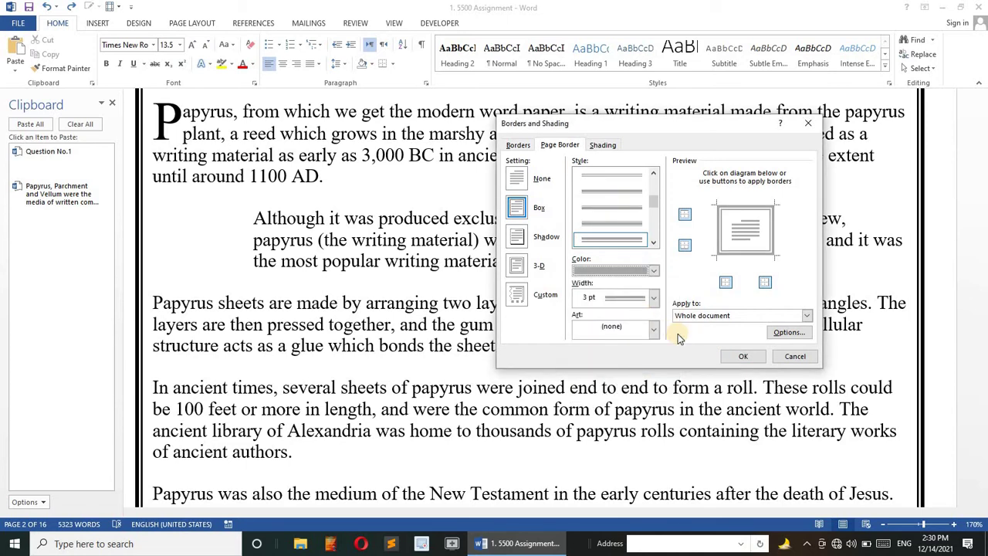
pyautogui.click(737, 355)
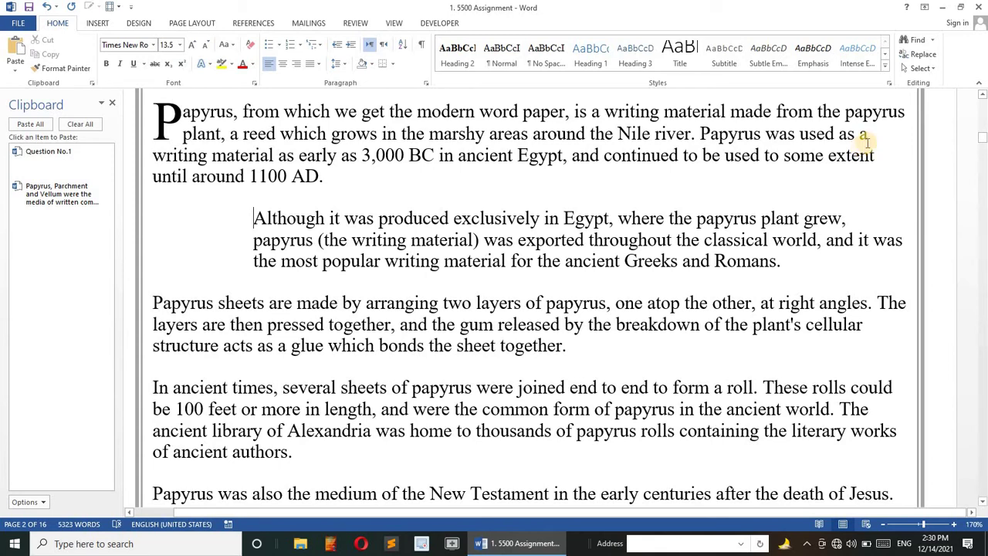
# - Recolour the whole document's page border with the orange theme colour
pyautogui.click(391, 66)
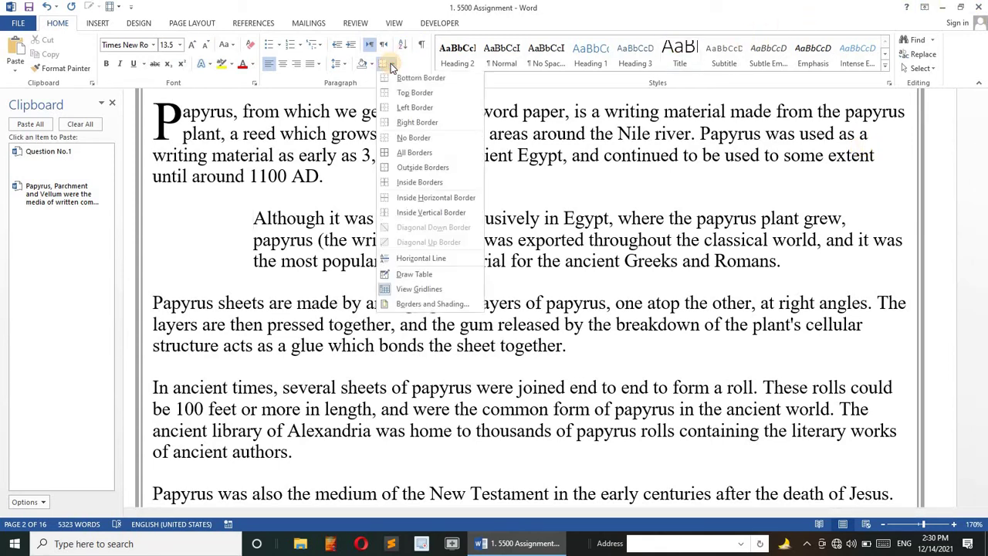
pyautogui.click(417, 306)
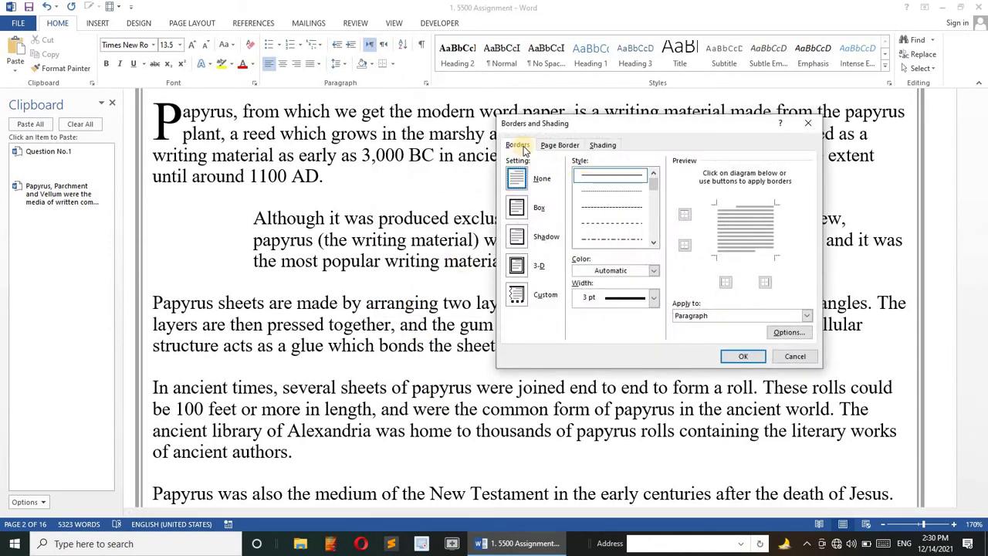
pyautogui.click(559, 145)
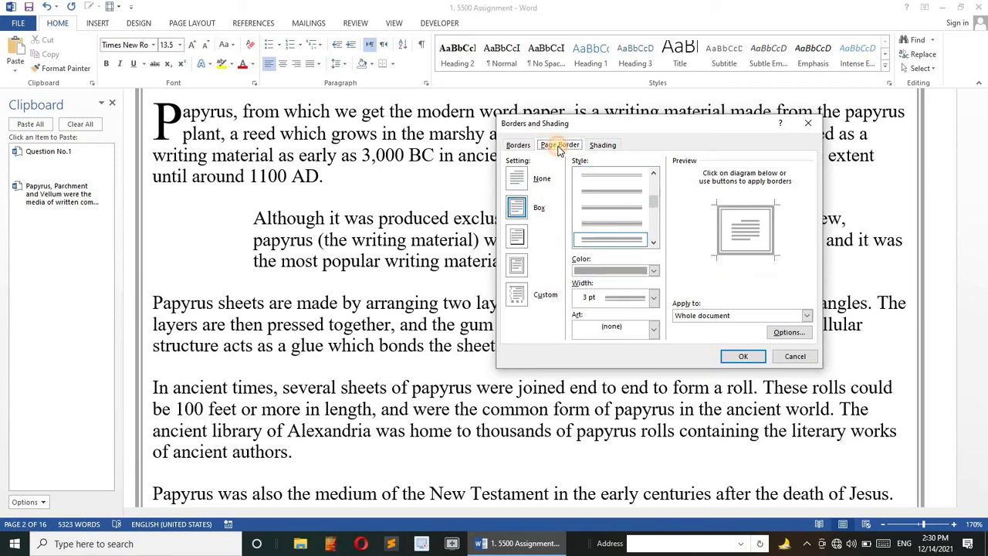
pyautogui.click(652, 272)
pyautogui.click(630, 312)
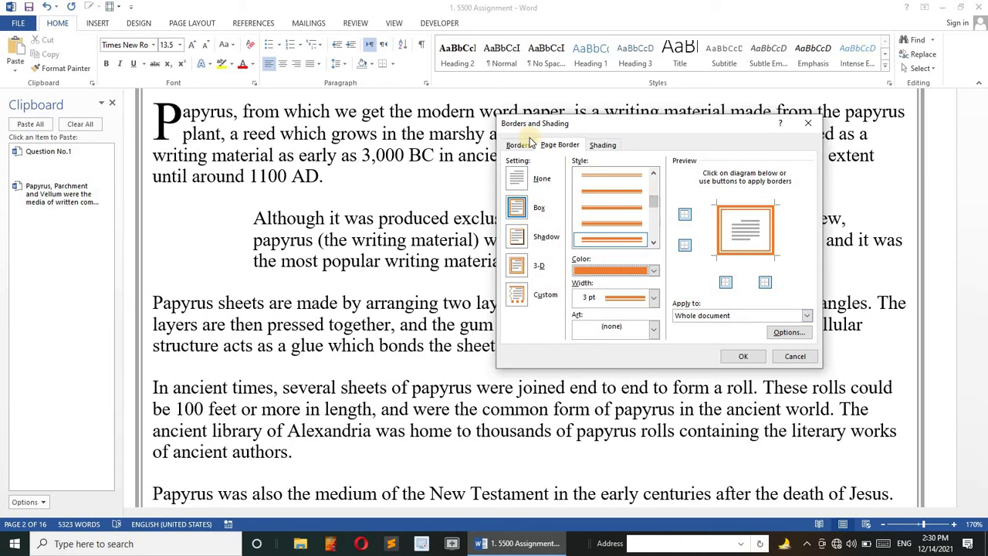
pyautogui.click(743, 354)
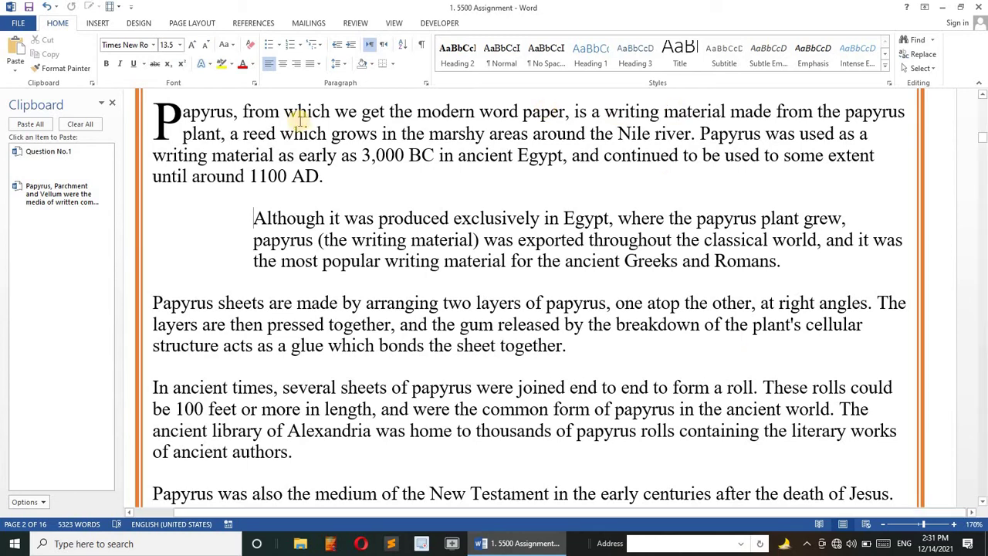
# - Try a dark gold page background colour for the document and undo it
pyautogui.click(138, 22)
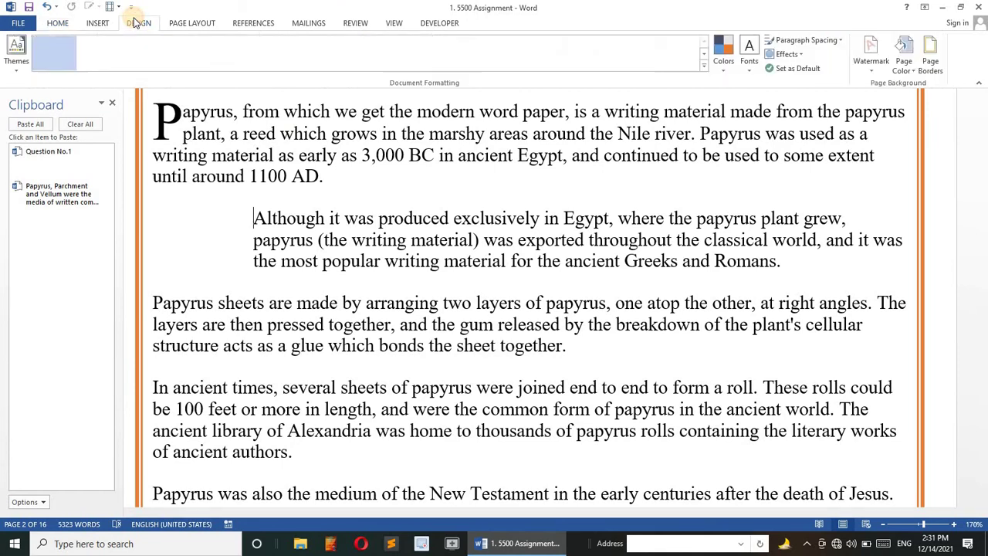
pyautogui.click(903, 62)
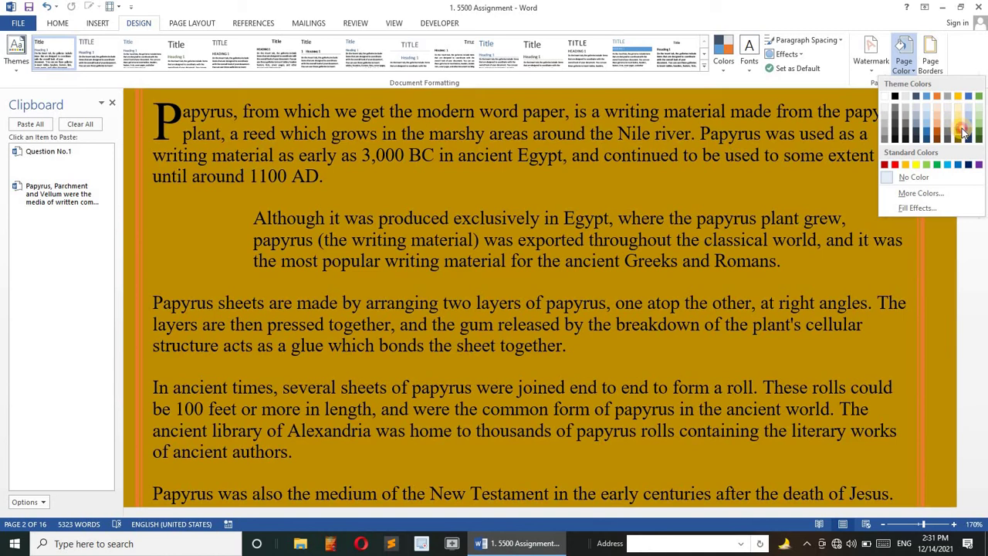
pyautogui.click(963, 132)
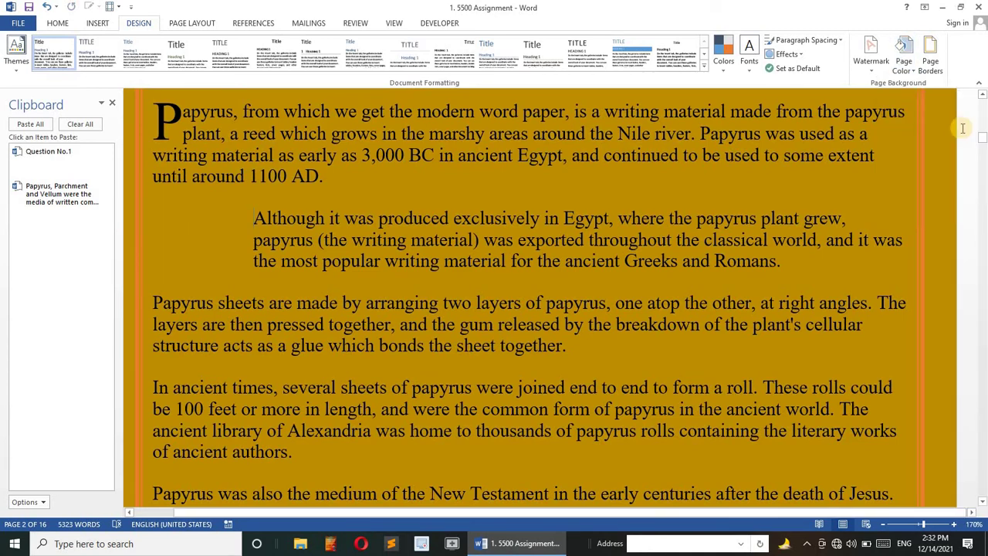
pyautogui.hotkey('ctrl', 'z')
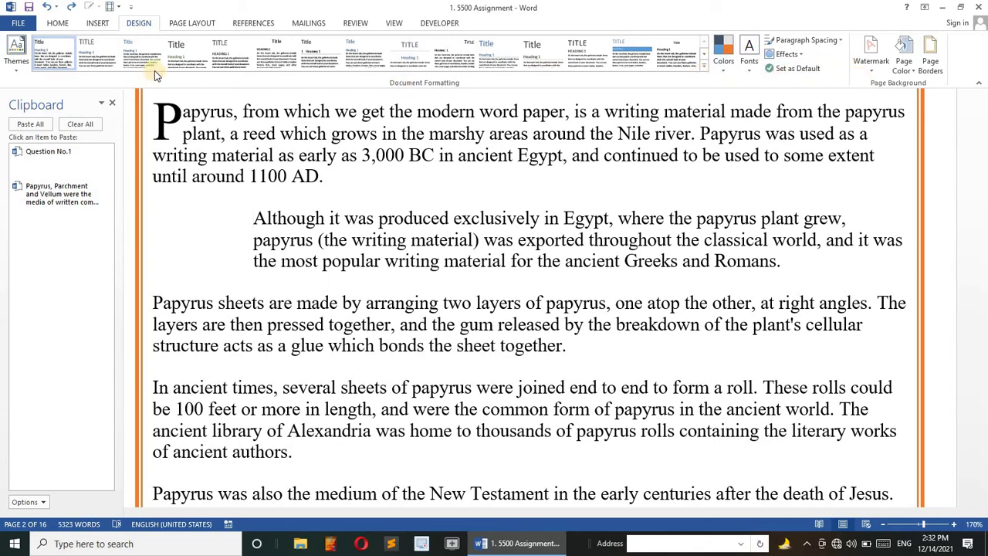
# - Apply the Heading 1 style to the indented paragraph beginning "Although it was produced exclusively in Egypt"
pyautogui.click(57, 25)
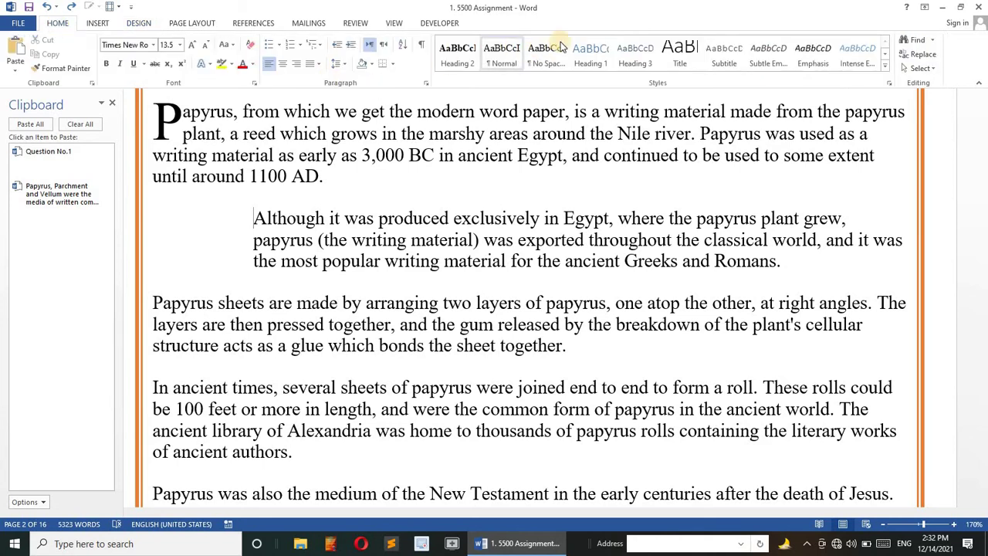
pyautogui.click(579, 51)
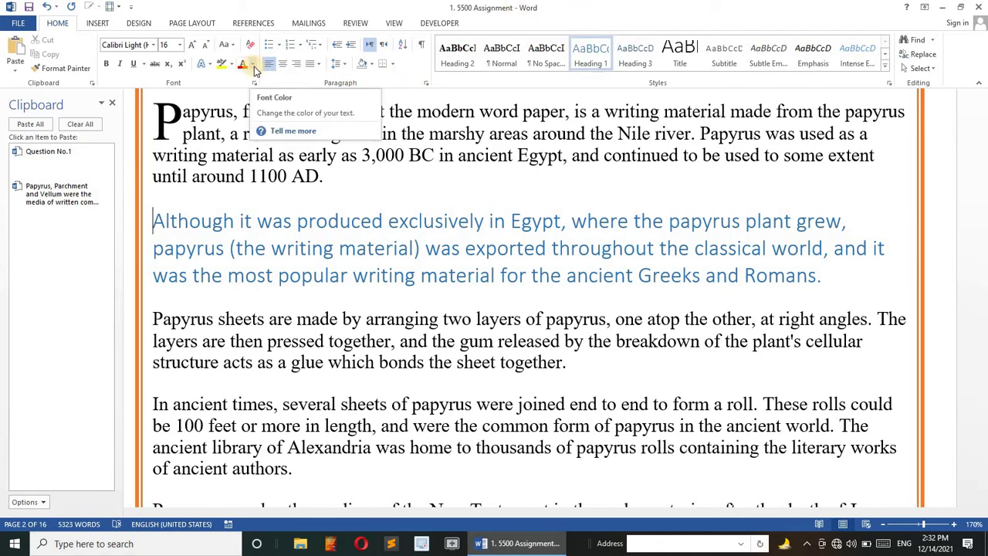
# - Try a gray text effect at the start of the paragraph beginning "Although it was produced exclusively in Egypt"
pyautogui.click(202, 63)
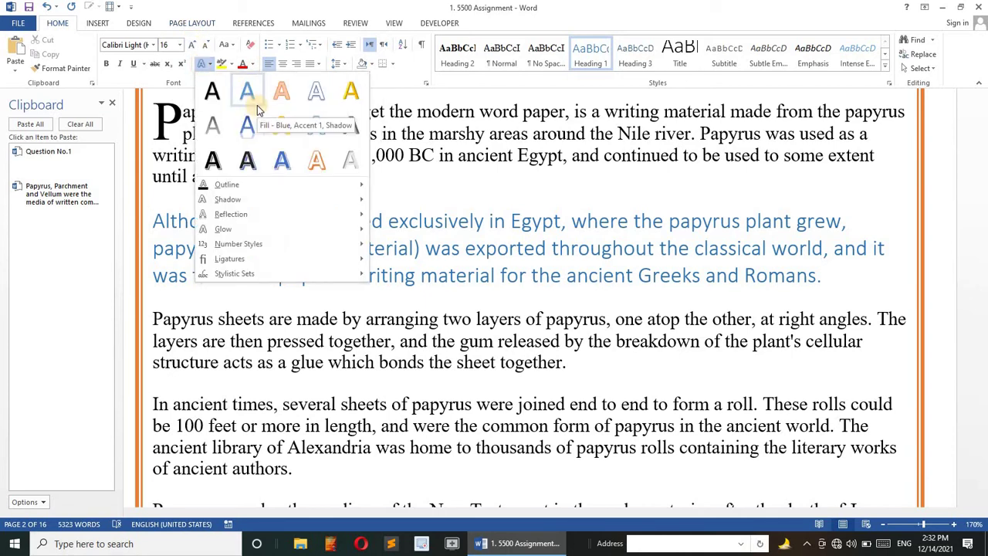
pyautogui.click(351, 162)
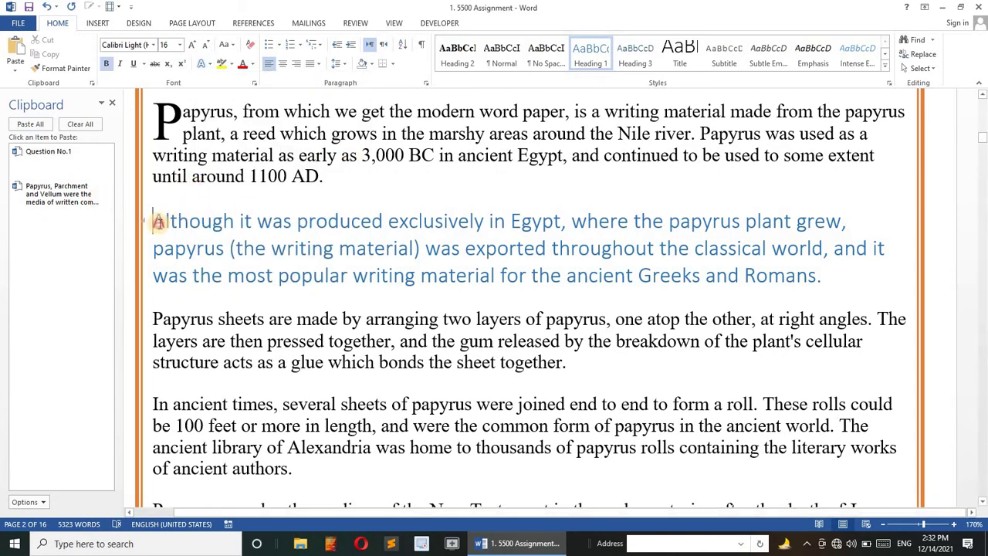
pyautogui.tripleClick(159, 222)
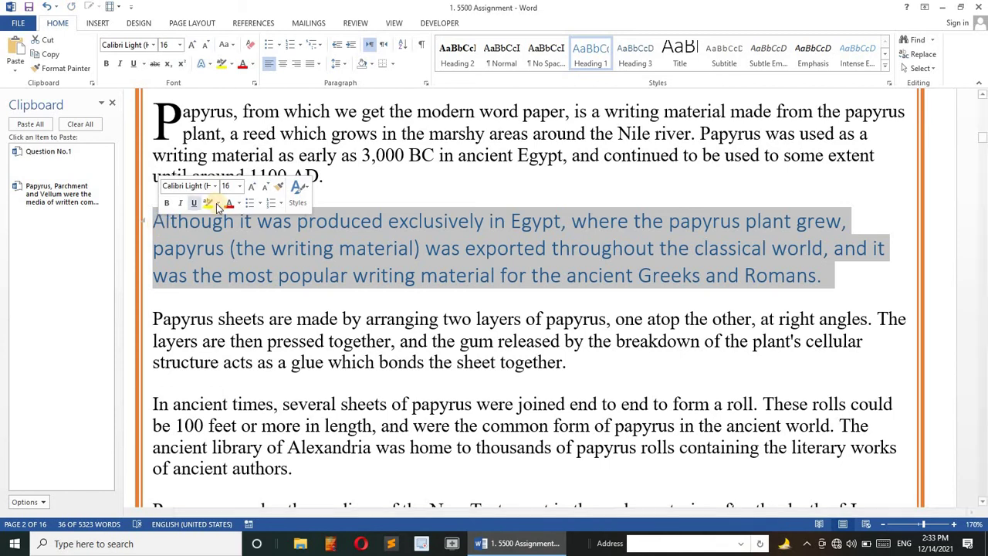
pyautogui.click(358, 166)
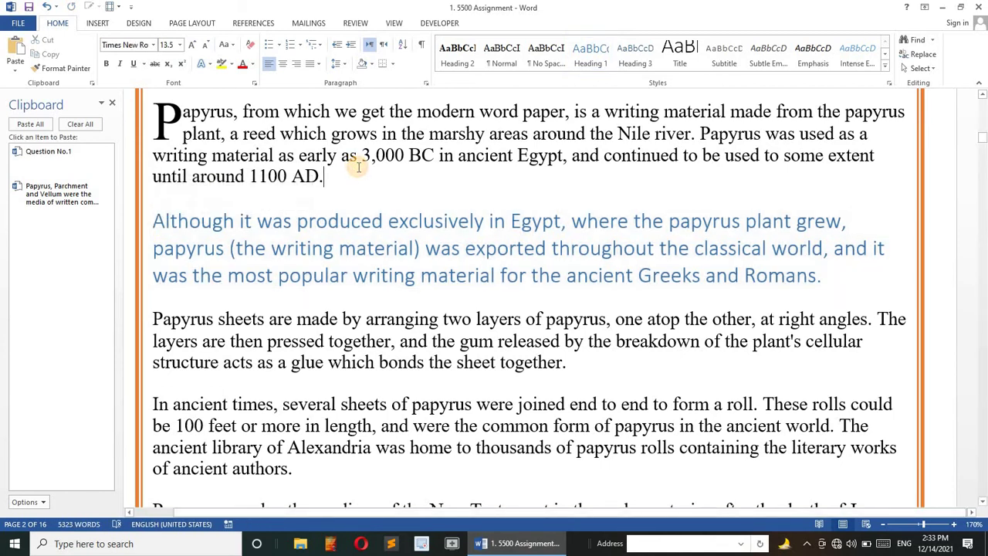
pyautogui.click(139, 23)
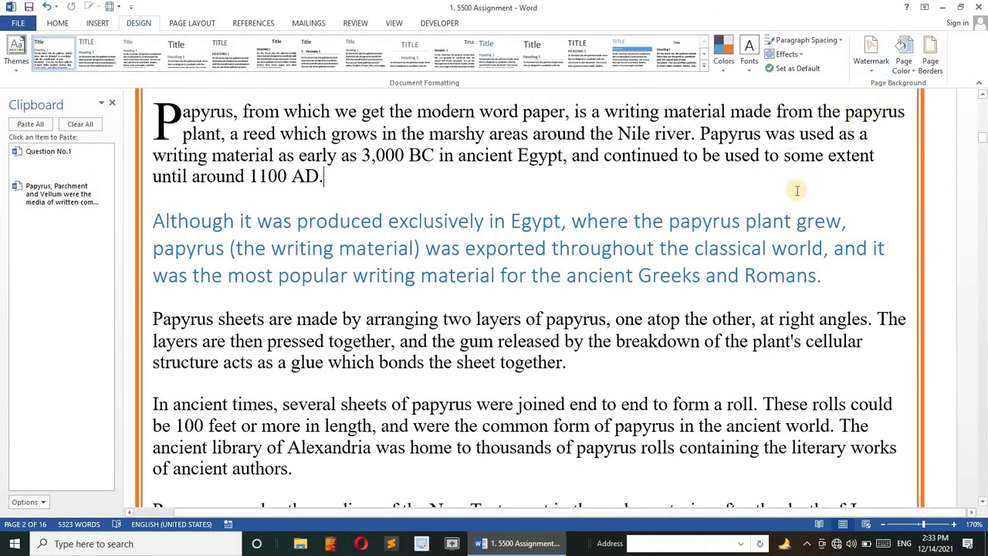
pyautogui.click(762, 221)
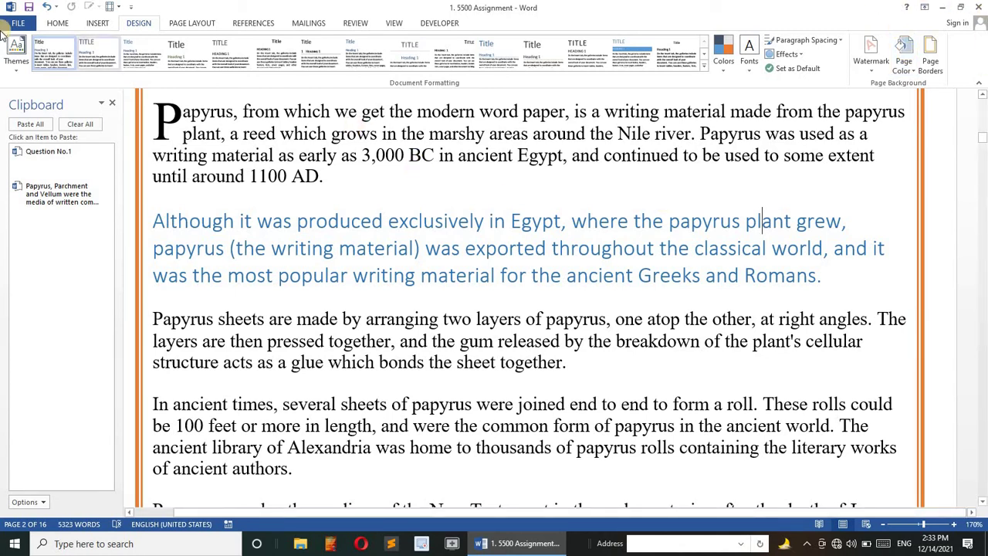
pyautogui.click(58, 25)
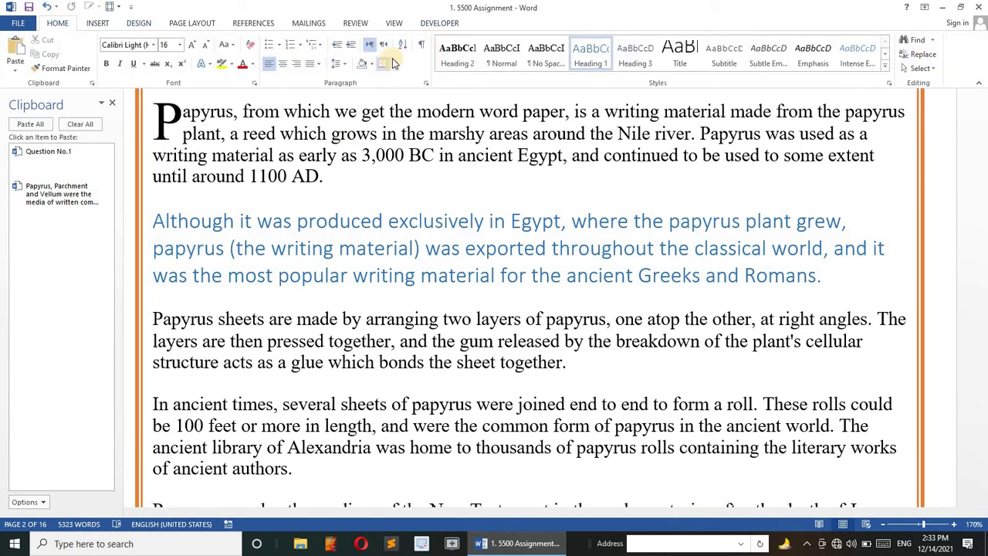
# - Shade the paragraph beginning "Papyrus sheets are made" with the dark green theme colour
pyautogui.click(165, 337)
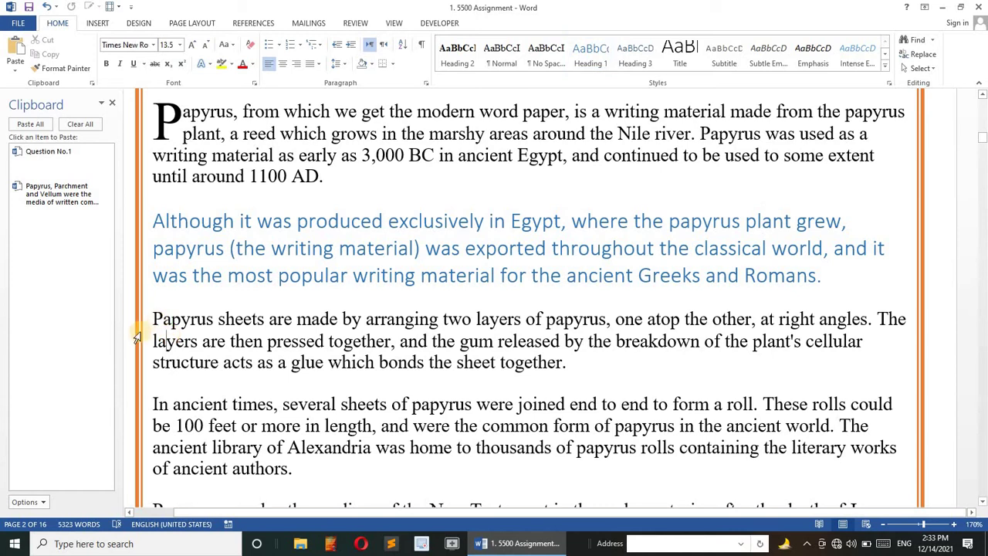
pyautogui.doubleClick(138, 332)
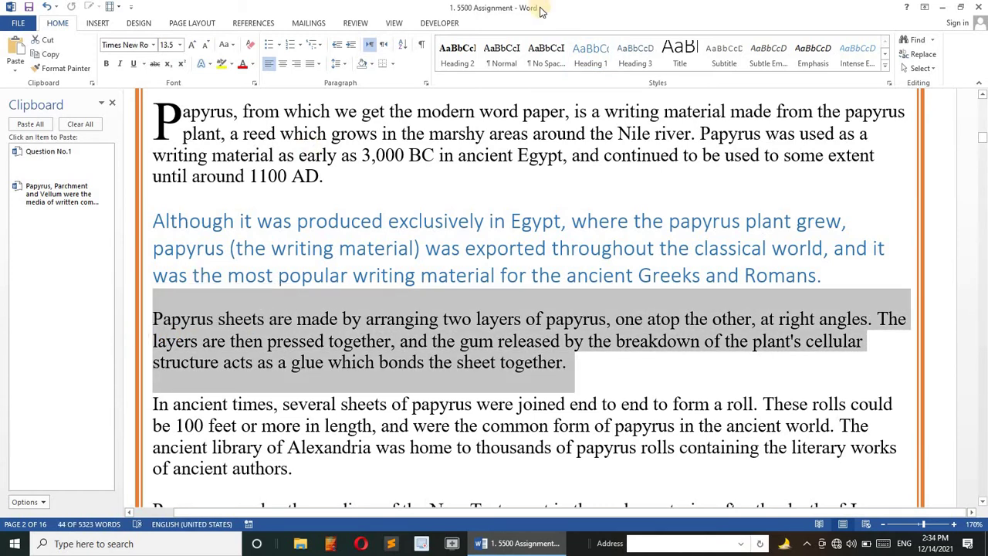
pyautogui.click(393, 66)
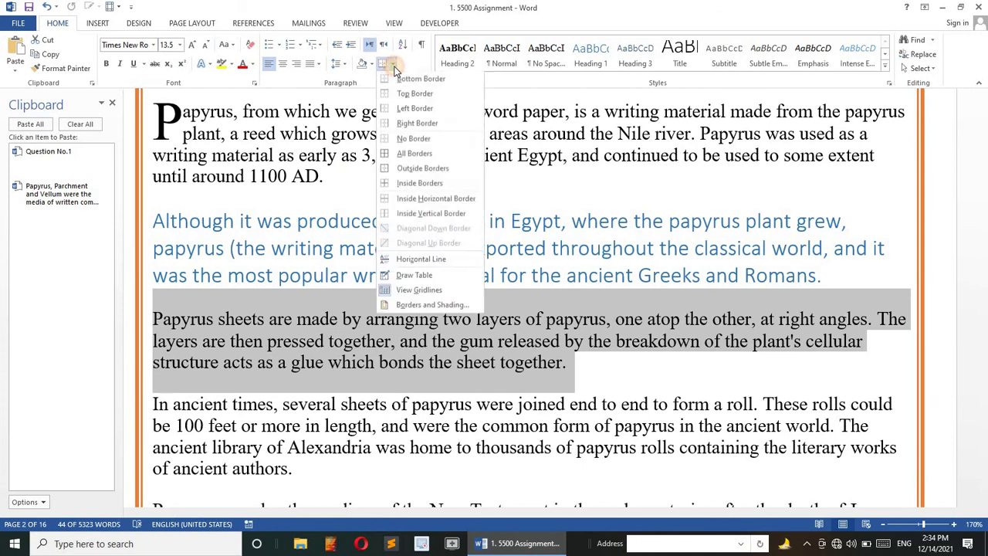
pyautogui.click(433, 306)
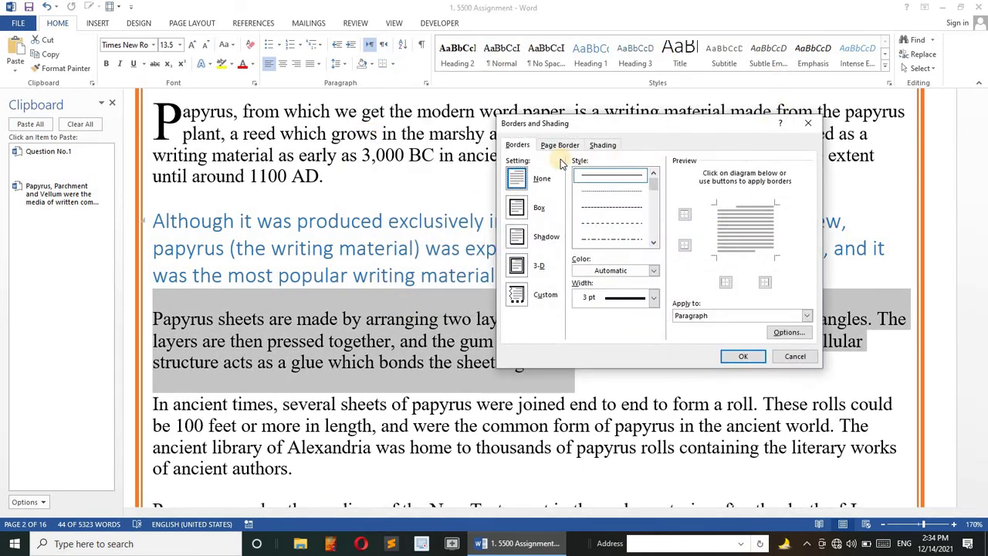
pyautogui.click(603, 145)
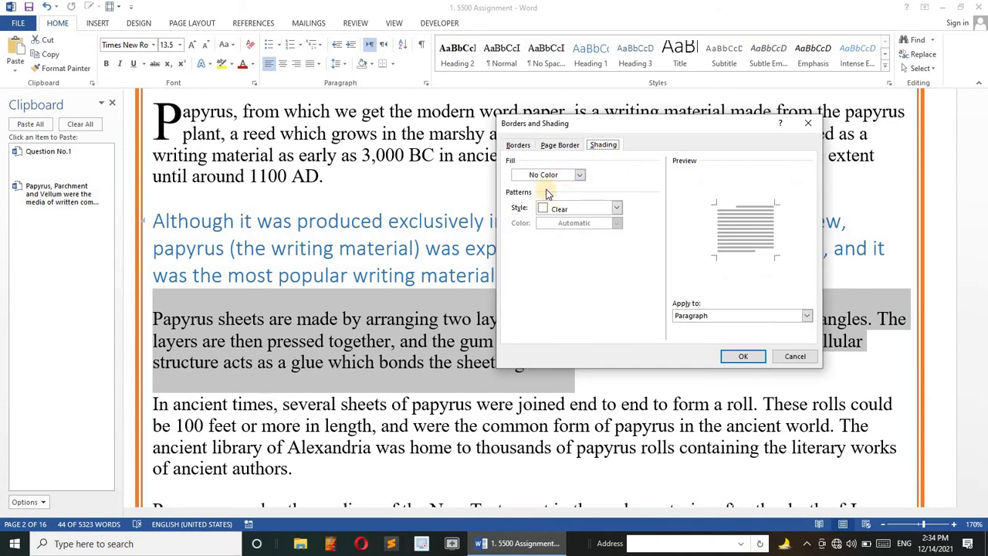
pyautogui.click(578, 175)
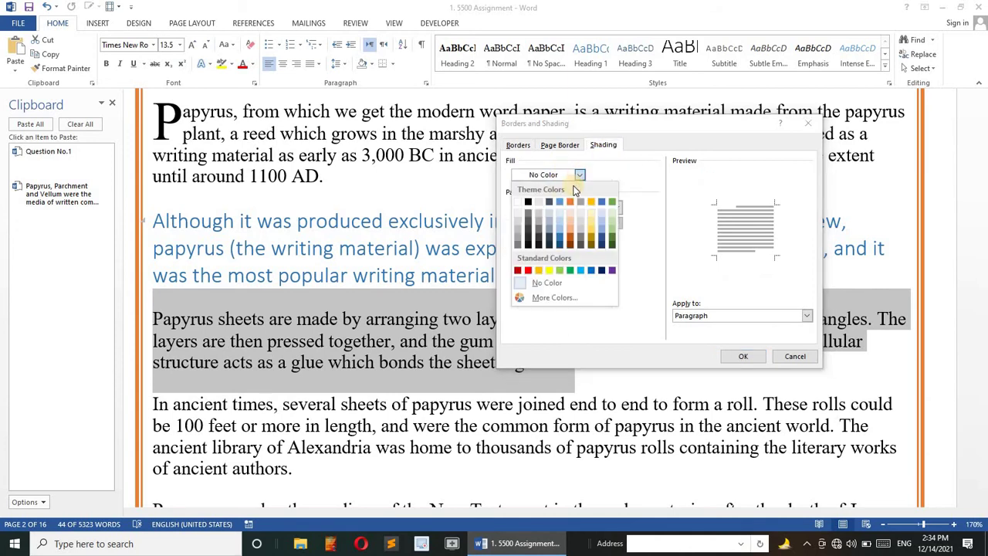
pyautogui.click(610, 241)
pyautogui.click(747, 357)
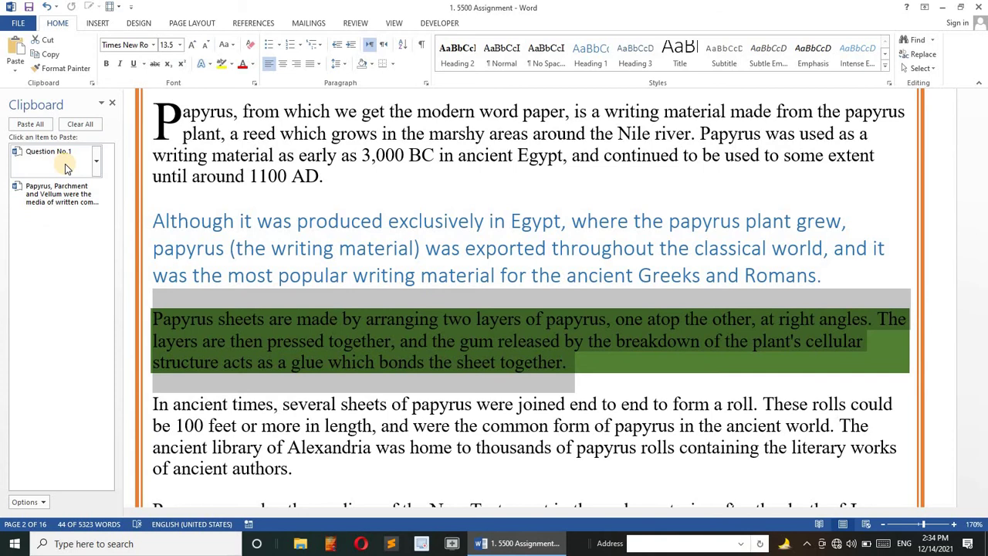
# - Try dark green paragraph shading on the whole document, then undo back to before the Heading 1 style
pyautogui.hotkey('ctrl', 'a')
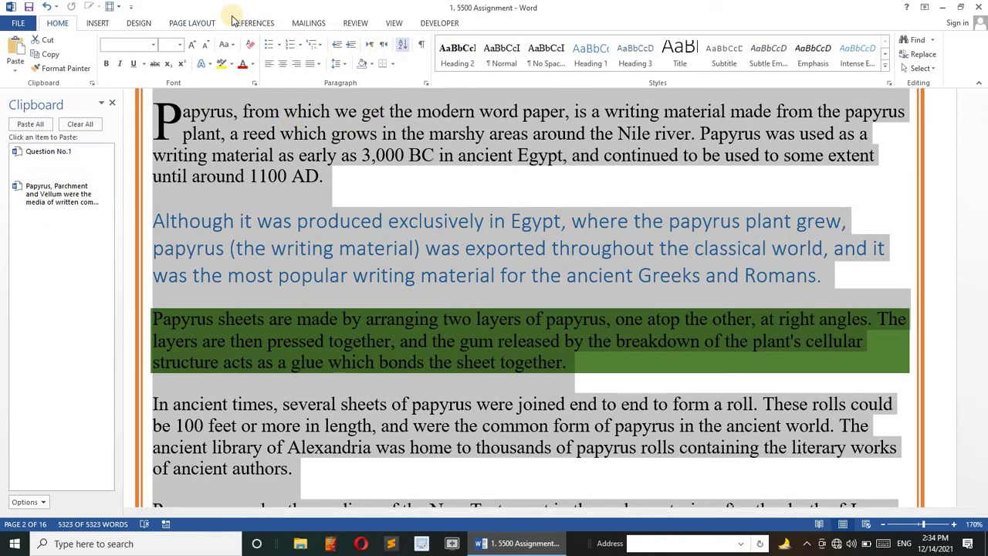
pyautogui.click(393, 62)
pyautogui.click(421, 307)
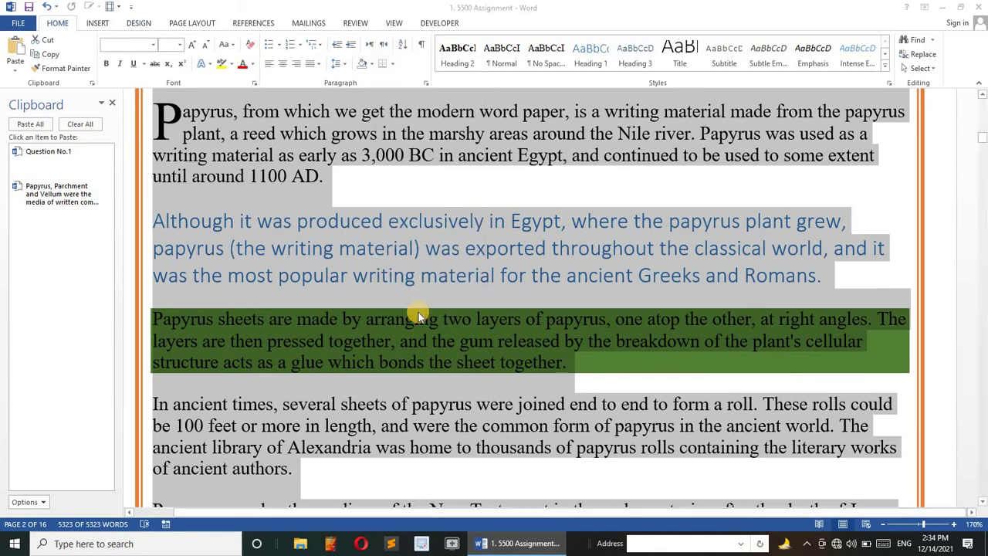
pyautogui.click(603, 145)
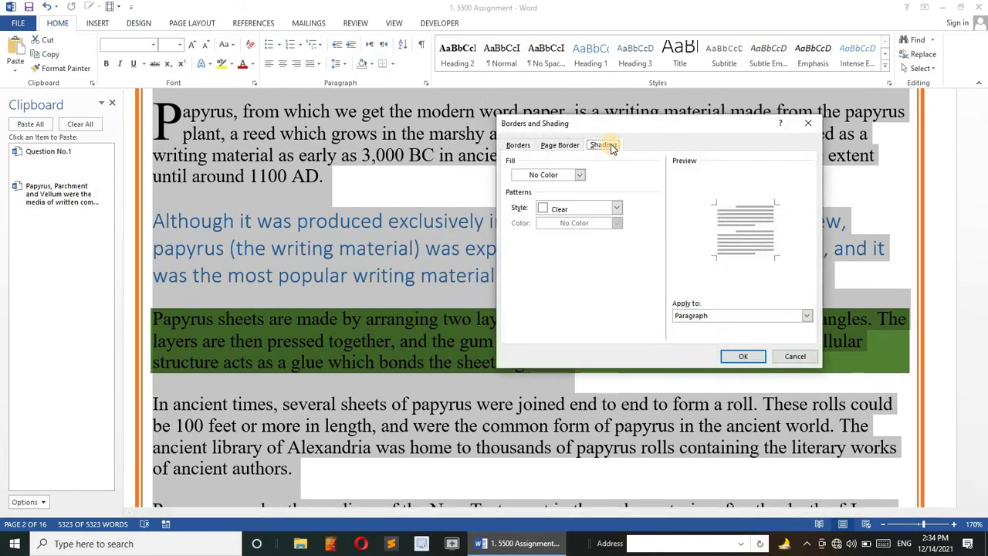
pyautogui.click(579, 175)
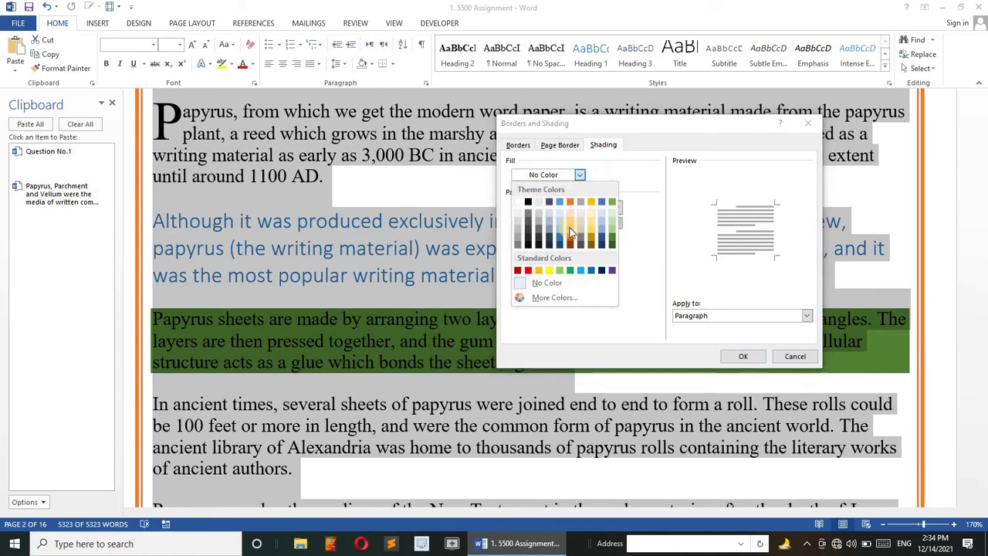
pyautogui.click(611, 239)
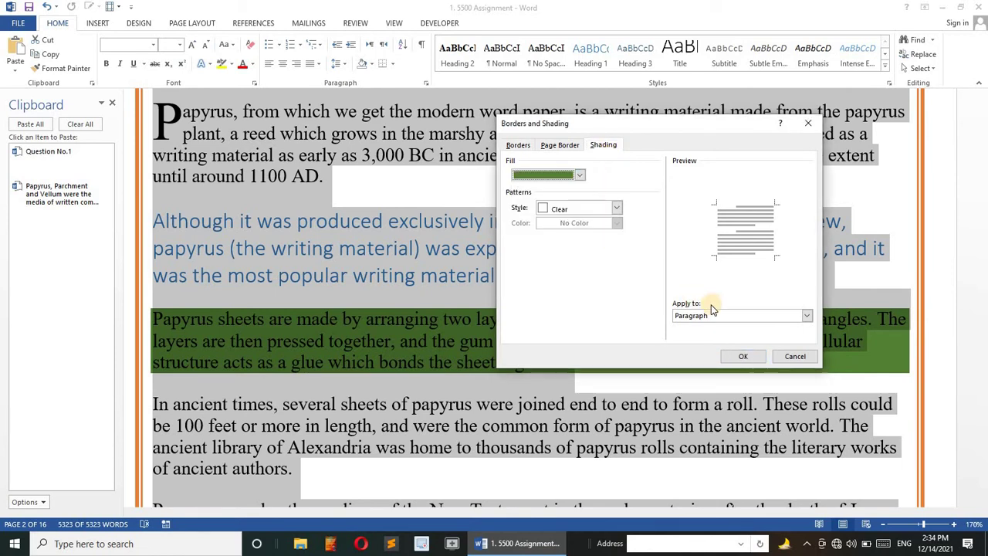
pyautogui.click(742, 355)
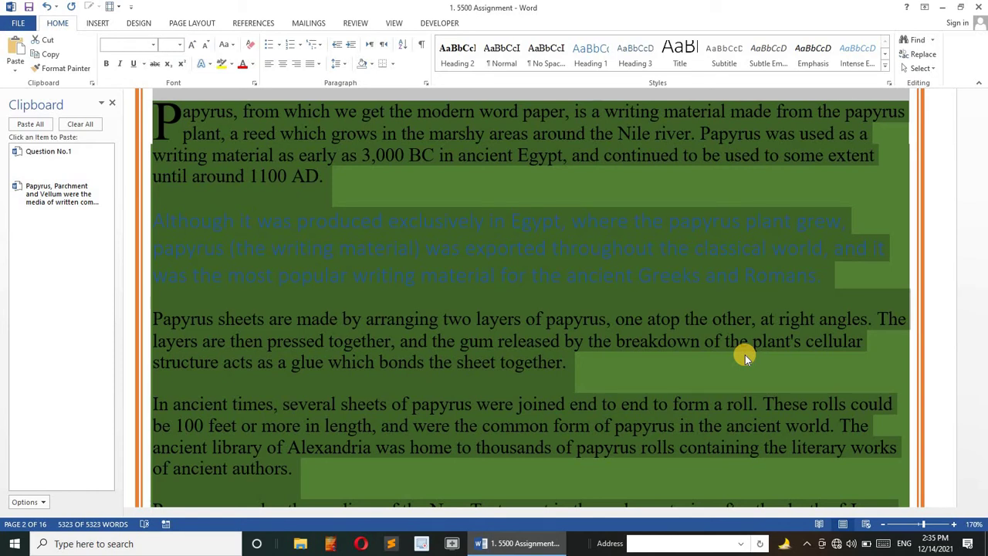
pyautogui.hotkey('ctrl', 'z')
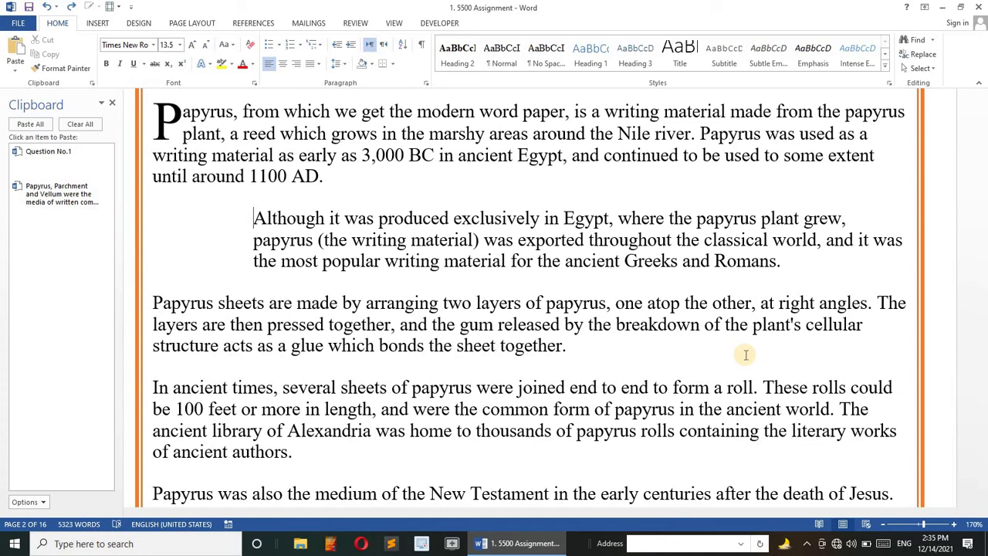
# - Split page 3's first paragraph into three, breaking before "During the 20th century" and before "Several variations"
pyautogui.scroll(-10, 747, 444)
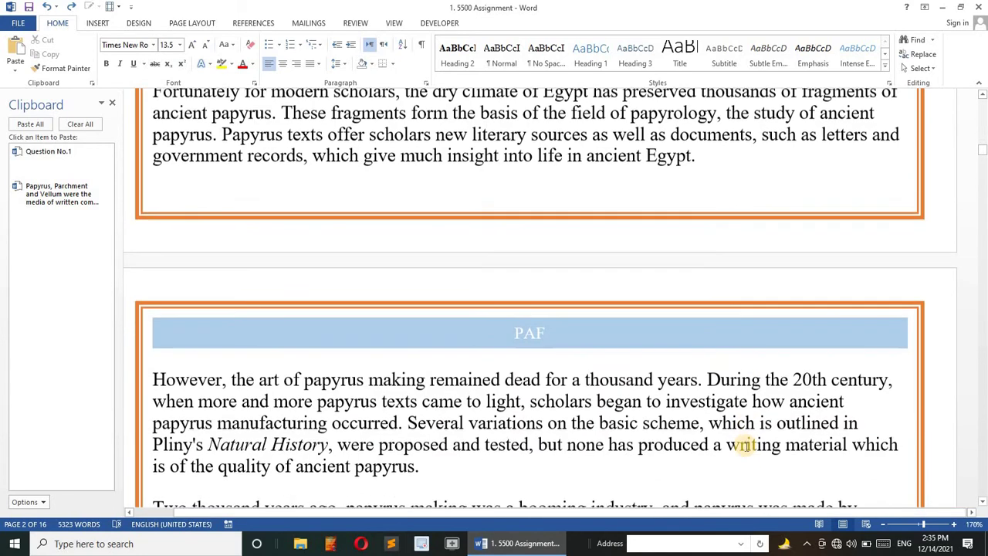
pyautogui.scroll(-3, 746, 444)
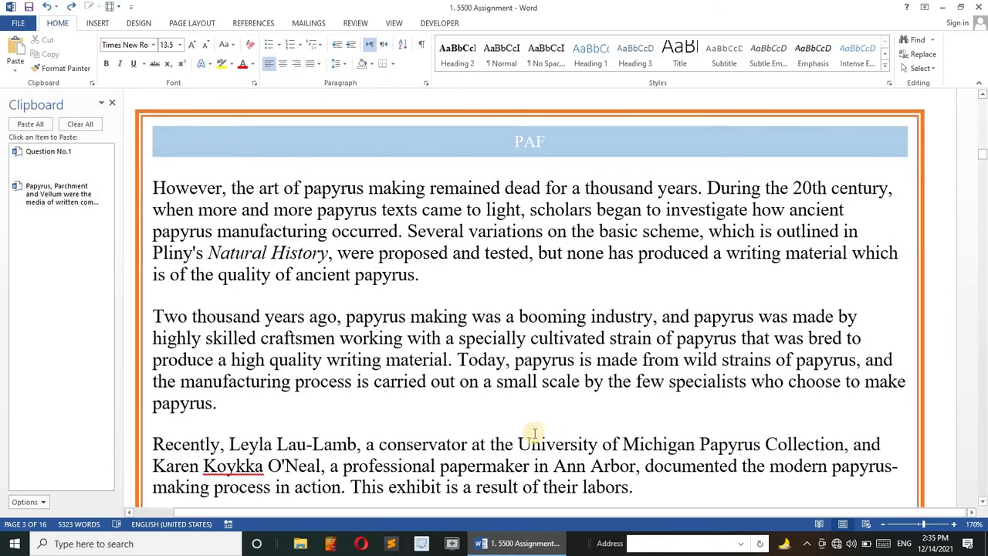
pyautogui.click(706, 189)
pyautogui.press('Return')
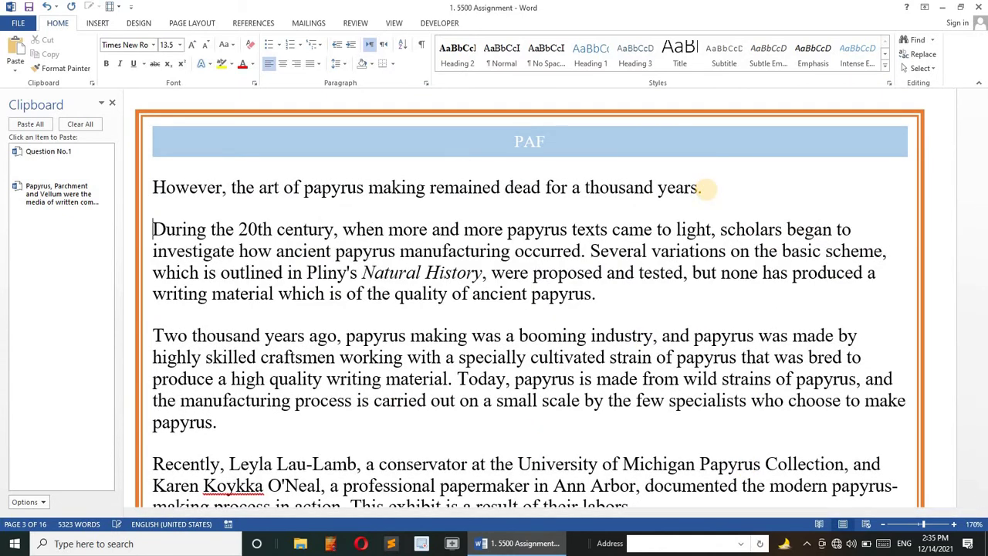
pyautogui.click(589, 251)
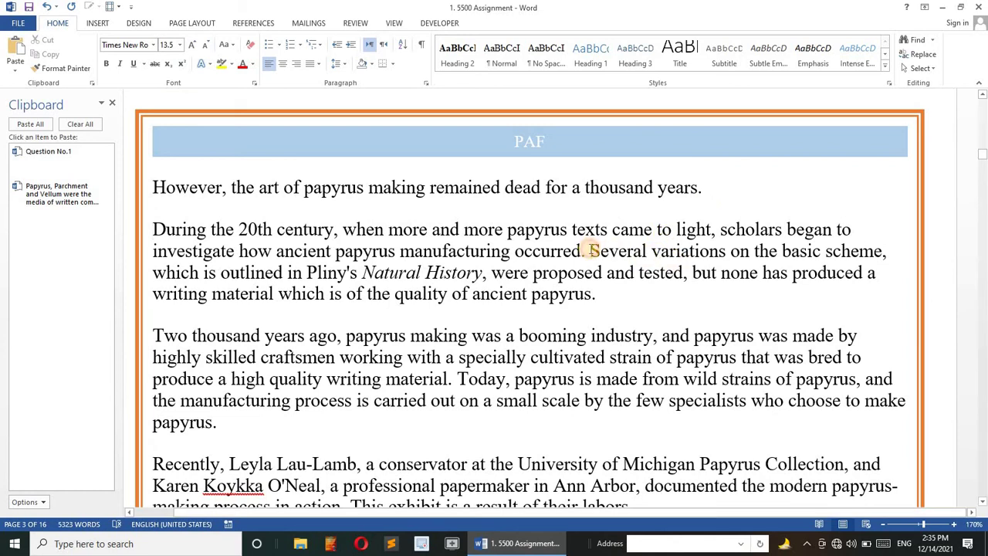
pyautogui.press('Return')
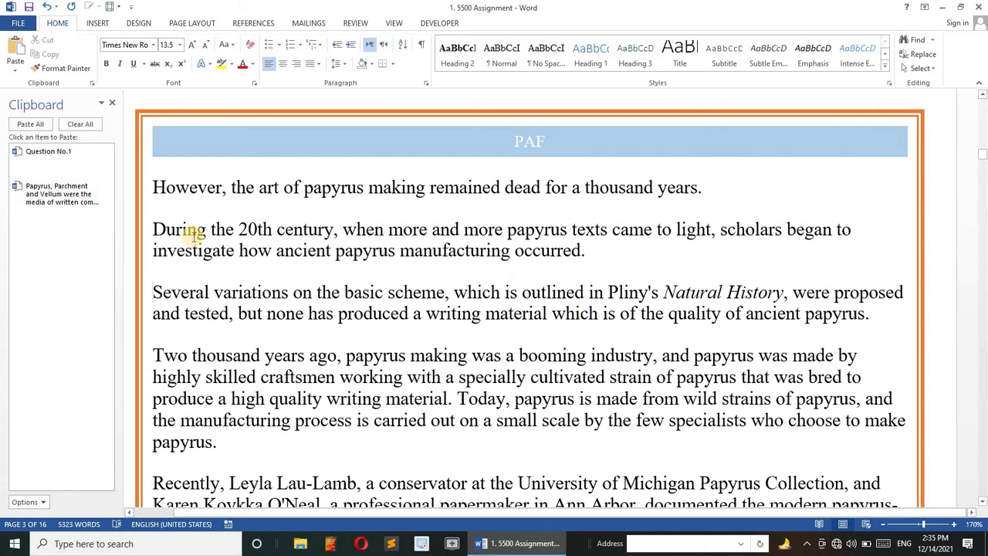
# - Indent the three new paragraphs on page 3 progressively by one, two and three tab levels
pyautogui.click(153, 190)
pyautogui.press('Tab')
pyautogui.click(152, 227)
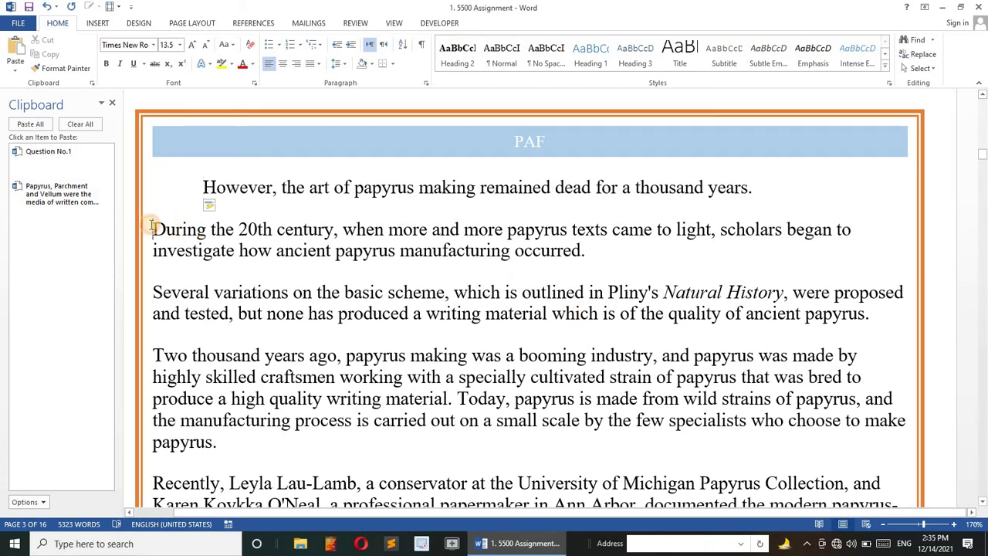
pyautogui.press('Tab')
pyautogui.press('Tab')
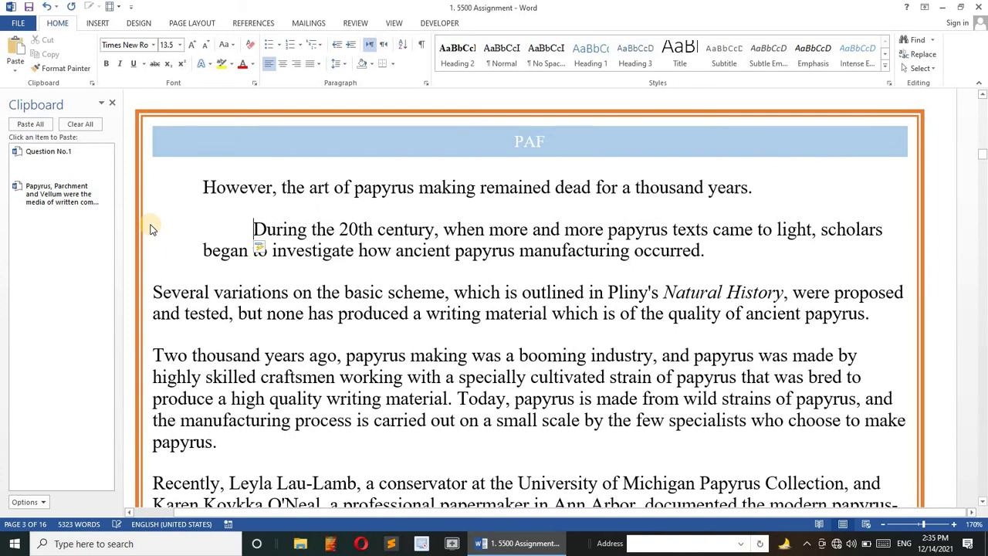
pyautogui.click(152, 291)
pyautogui.press('Tab')
pyautogui.press('Tab')
pyautogui.press('Tab')
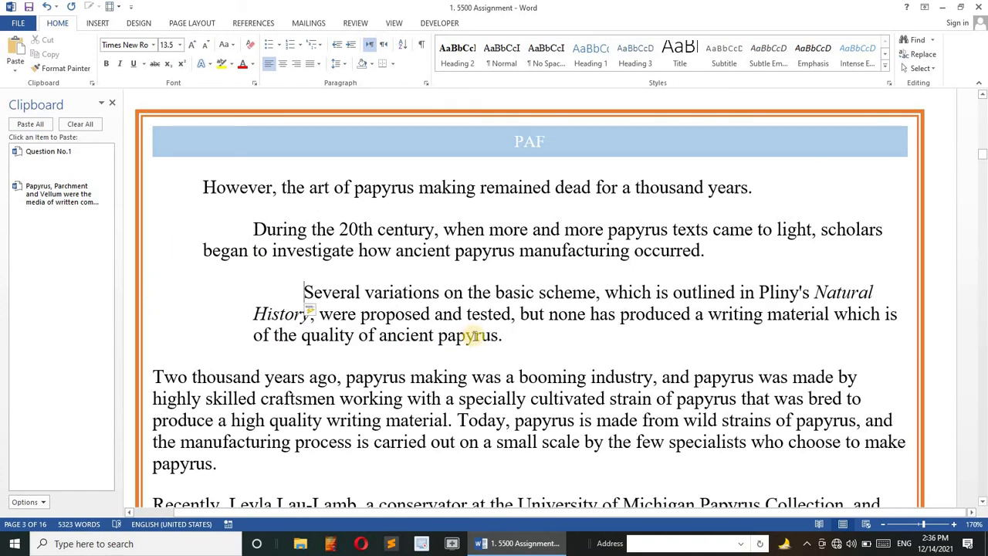
# - Apply the 1) a) i) multilevel list to the three indented paragraphs on page 3
pyautogui.click(509, 337)
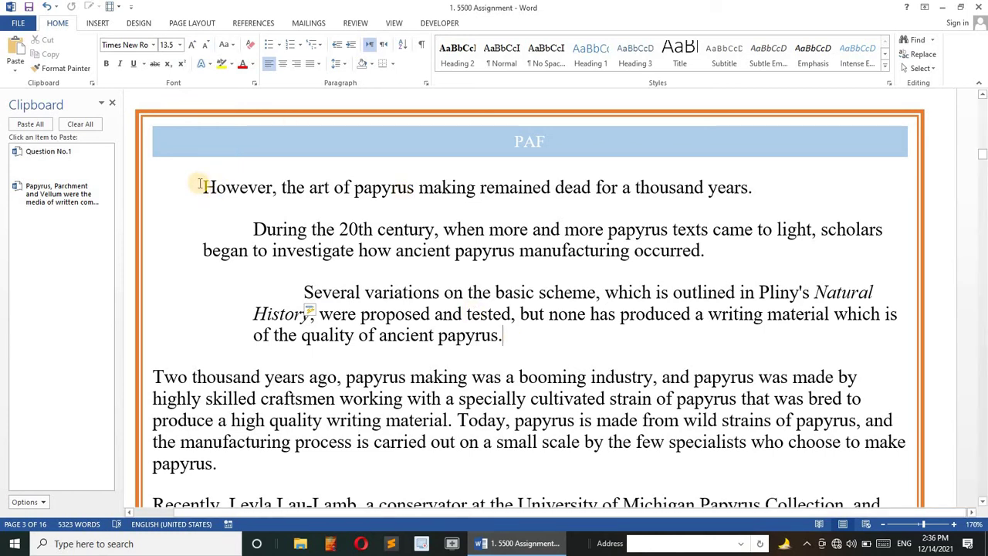
pyautogui.moveTo(205, 187); pyautogui.dragTo(323, 339)
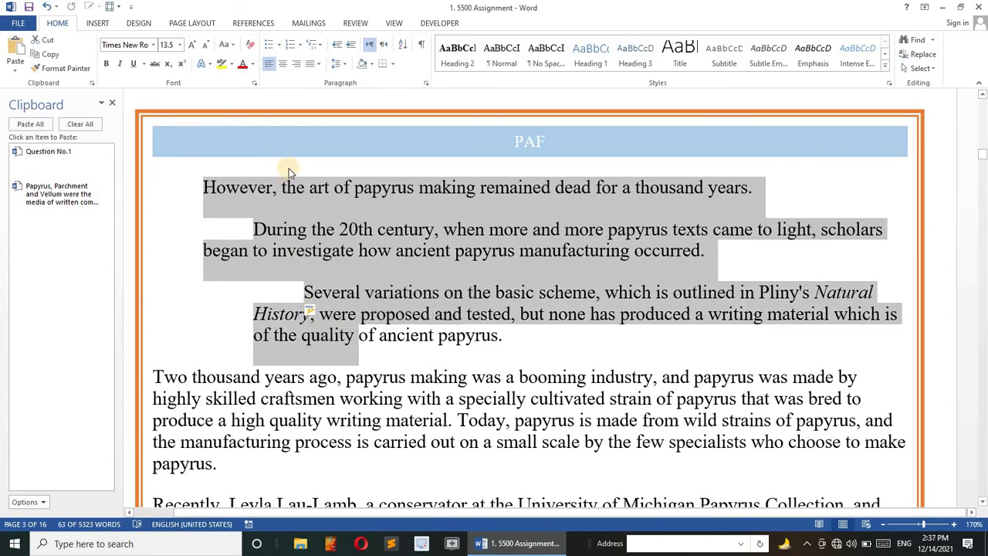
pyautogui.click(318, 47)
pyautogui.moveTo(374, 178)
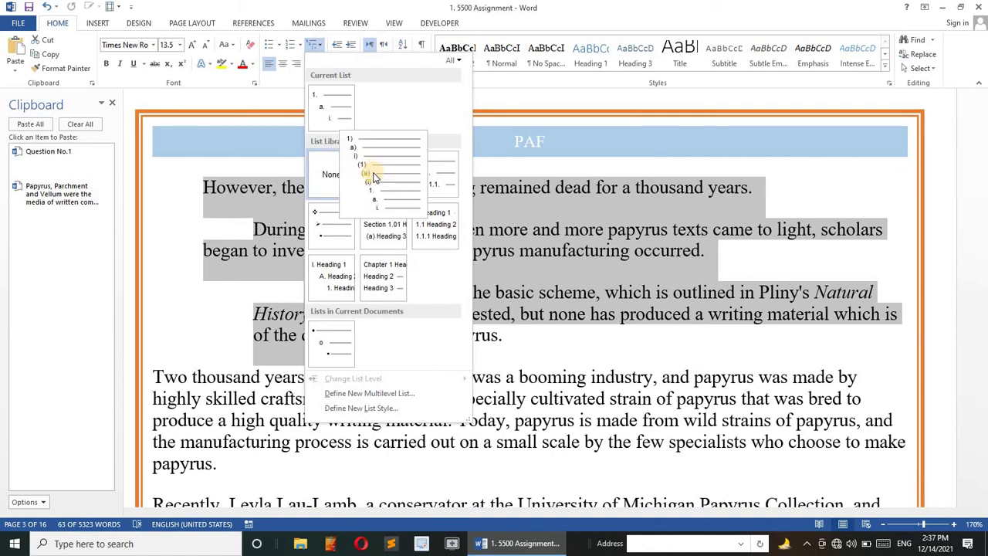
pyautogui.click(374, 177)
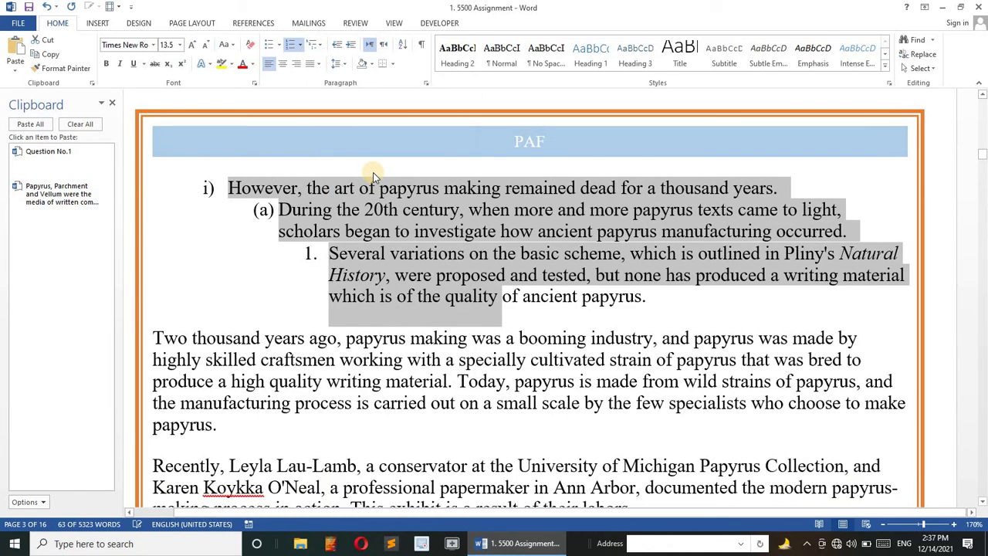
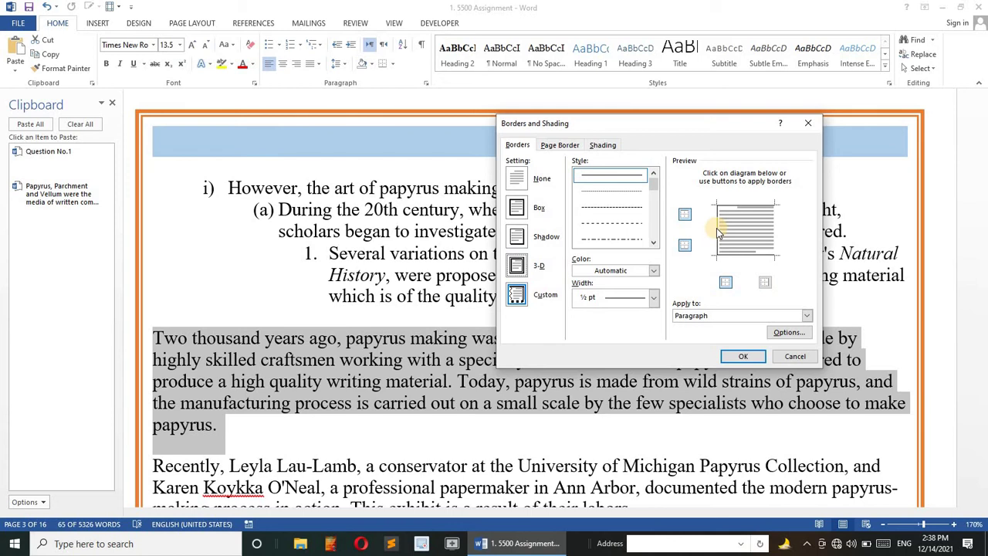
# - Apply ½ pt custom top and bottom borders to the paragraph beginning "Two thousand years ago"
pyautogui.click(741, 357)
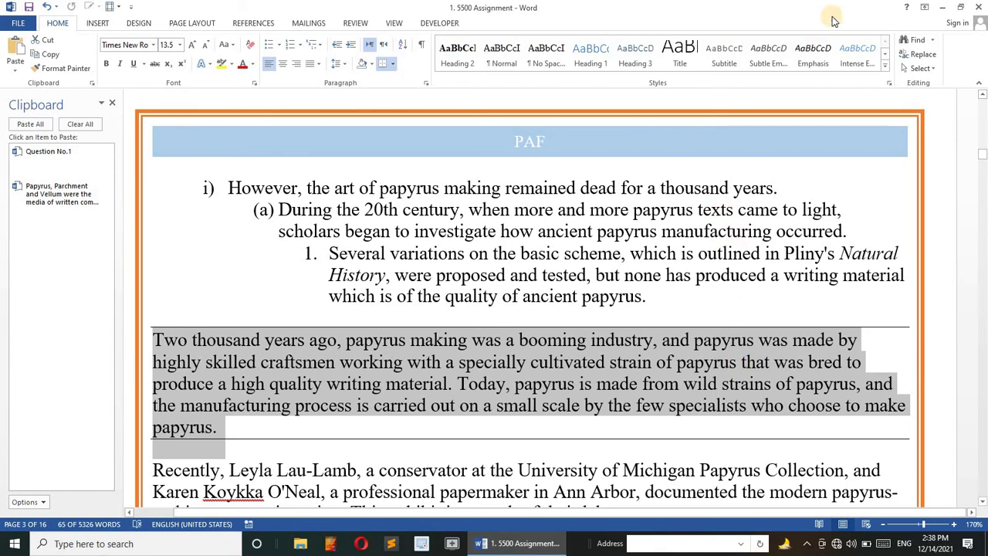
# - Choose the 3-D setting for the whole document's page border in Borders and Shading
pyautogui.click(392, 64)
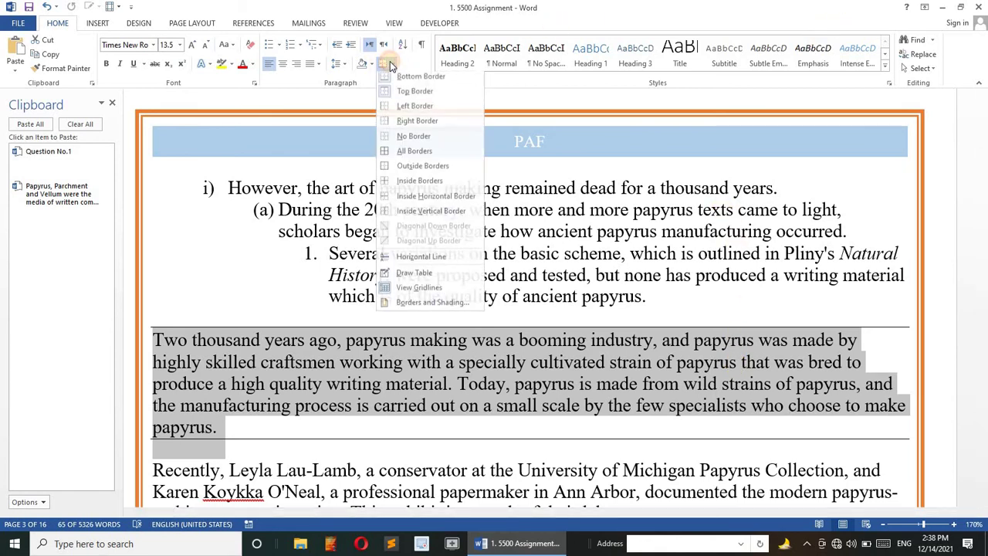
pyautogui.click(427, 306)
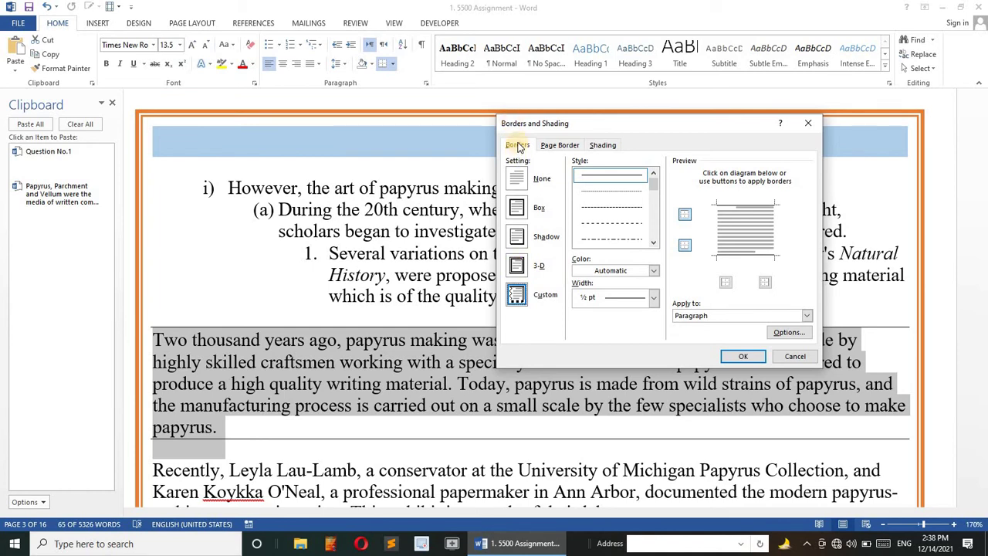
pyautogui.click(547, 145)
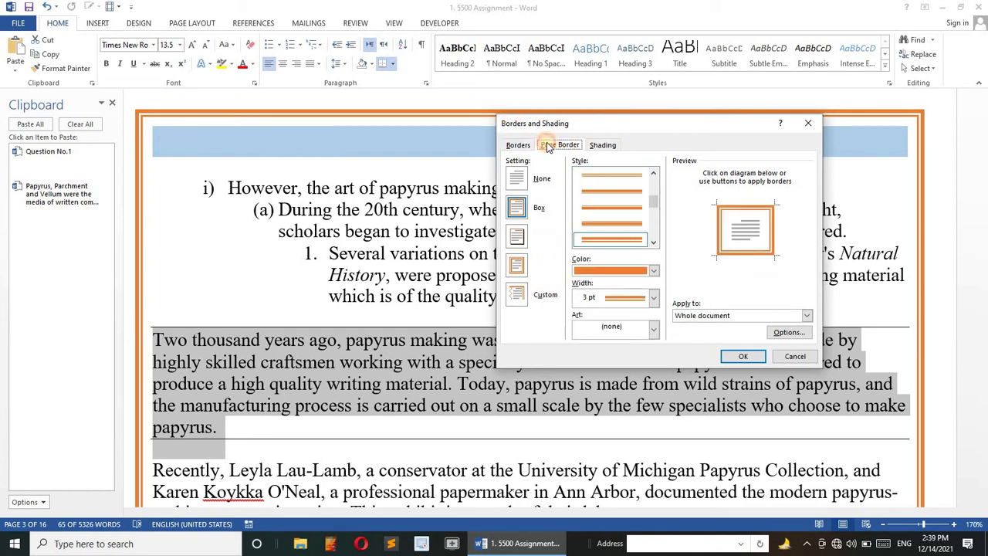
pyautogui.click(520, 266)
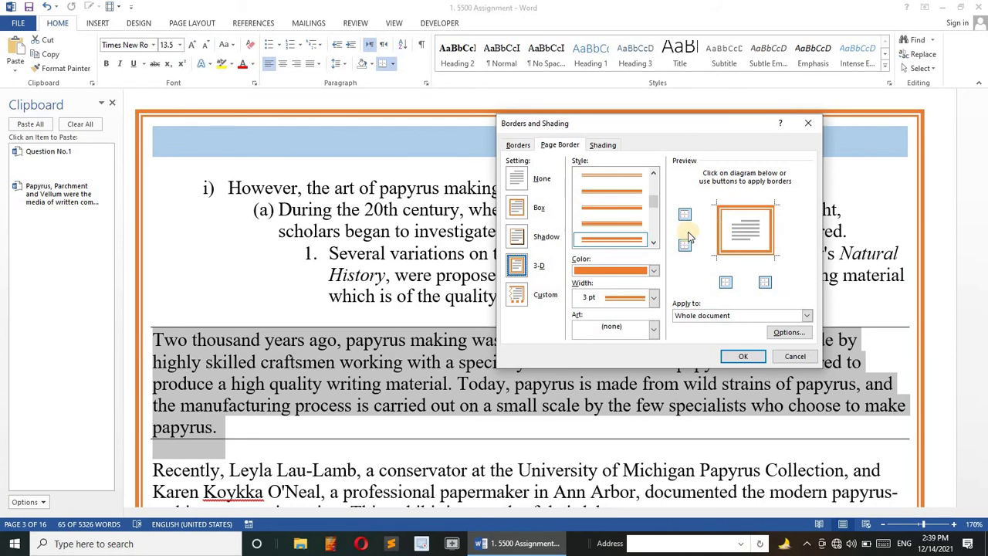
# - Give the paragraph beginning "Two thousand years ago" 4½ pt borders on its top and bottom edges only
pyautogui.click(515, 146)
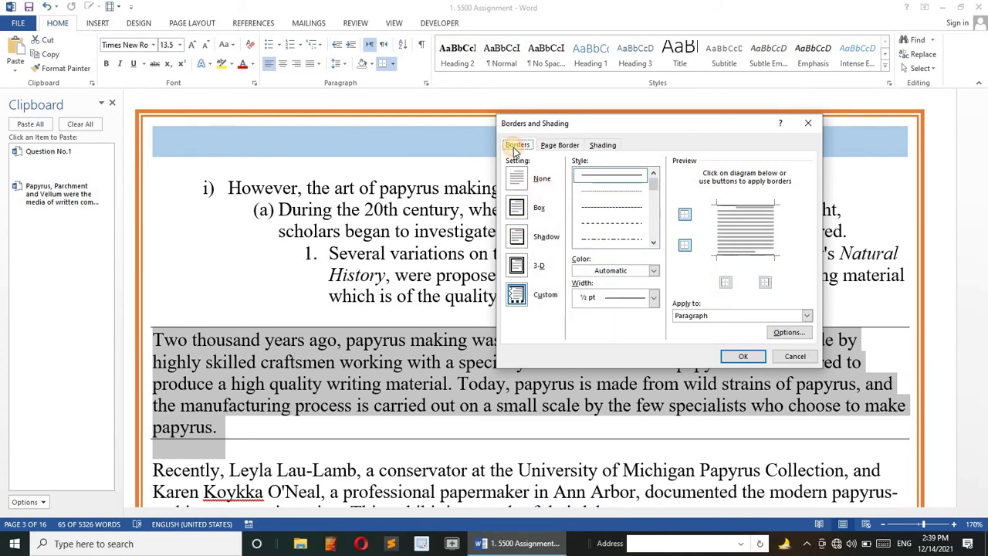
pyautogui.click(522, 265)
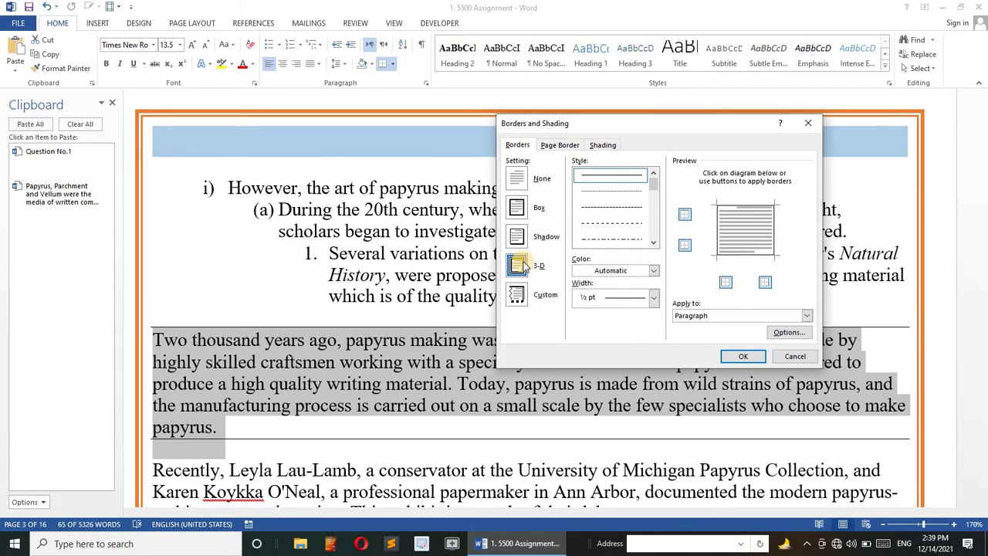
pyautogui.click(653, 297)
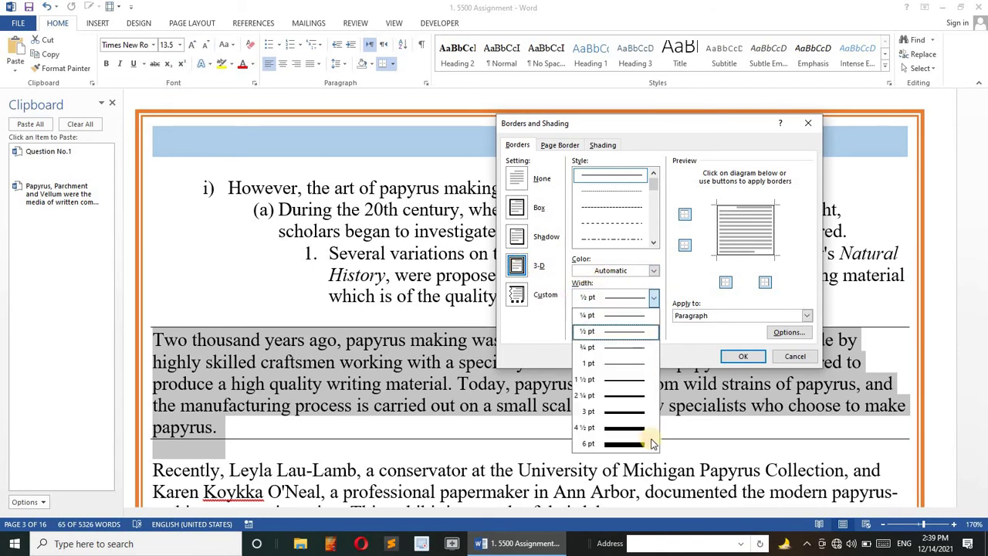
pyautogui.click(648, 428)
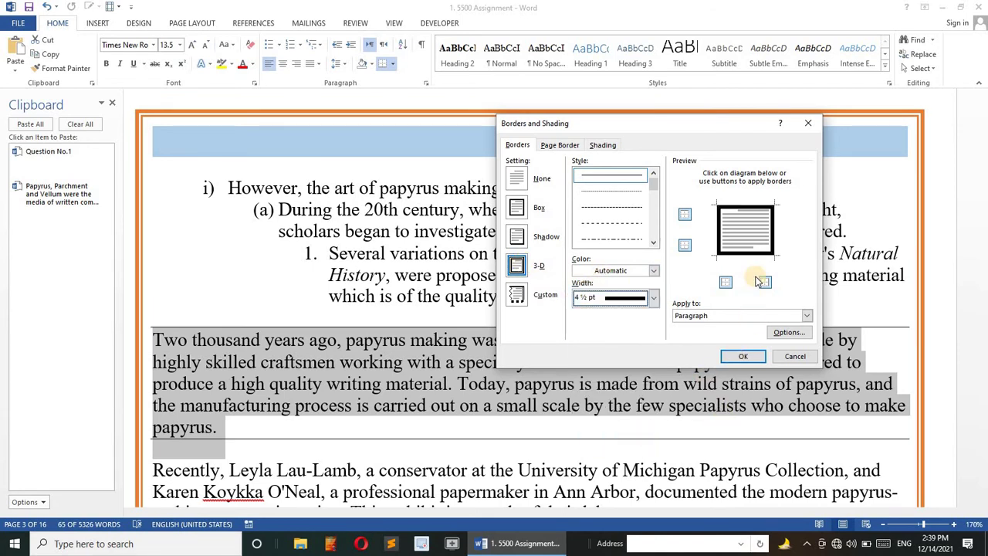
pyautogui.click(716, 225)
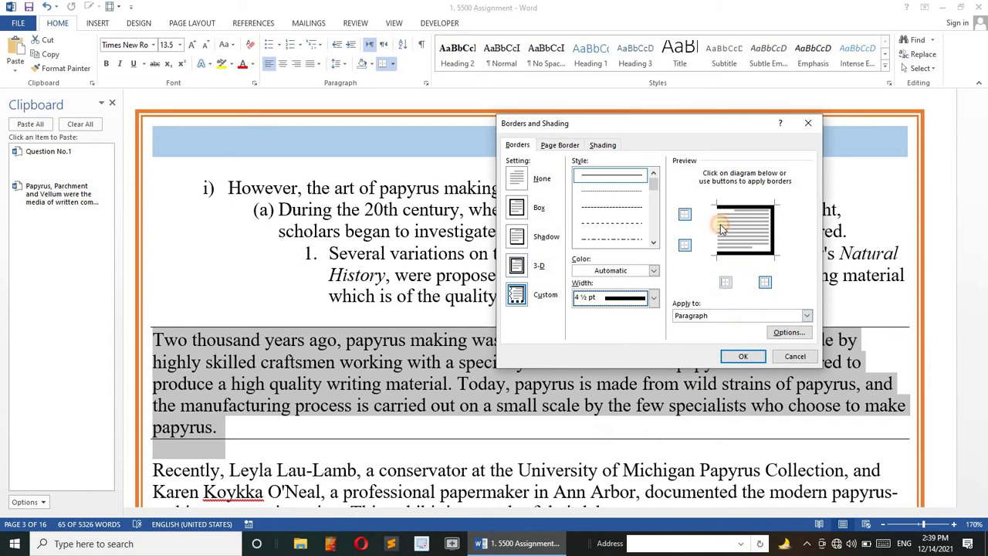
pyautogui.click(772, 229)
pyautogui.click(750, 356)
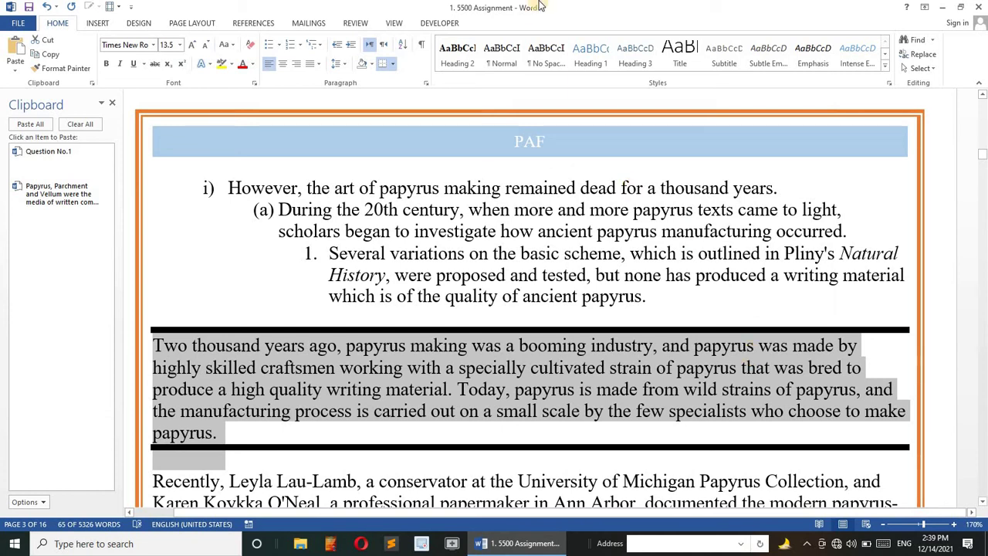
# - Browse the border line styles and apply a 3-D, 4½ pt border to the paragraph beginning "Two thousand years ago"
pyautogui.click(392, 66)
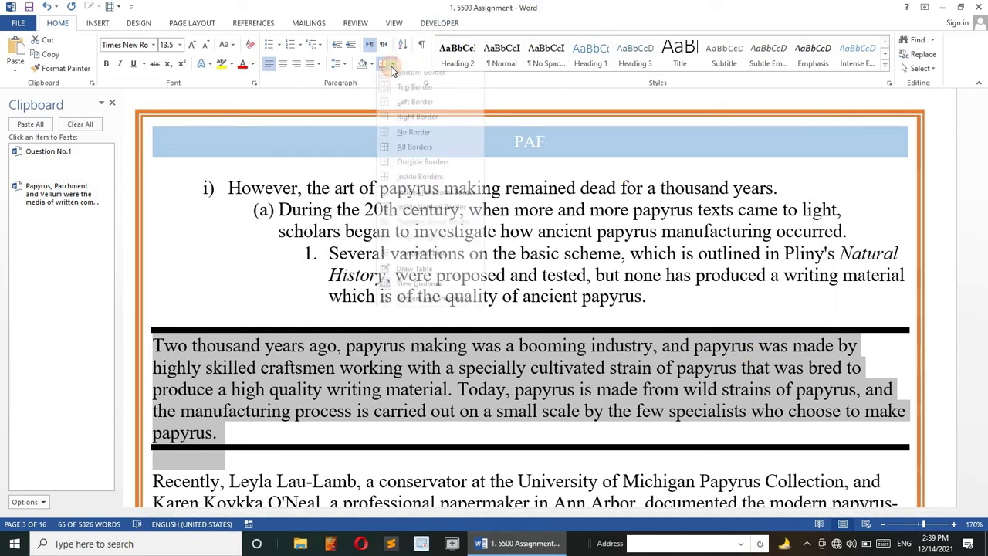
pyautogui.click(461, 307)
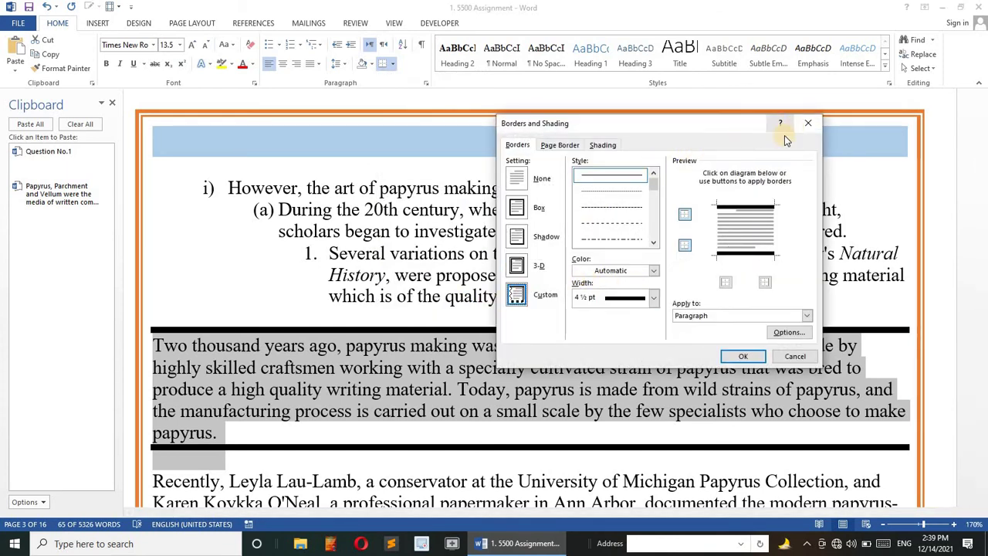
pyautogui.click(806, 317)
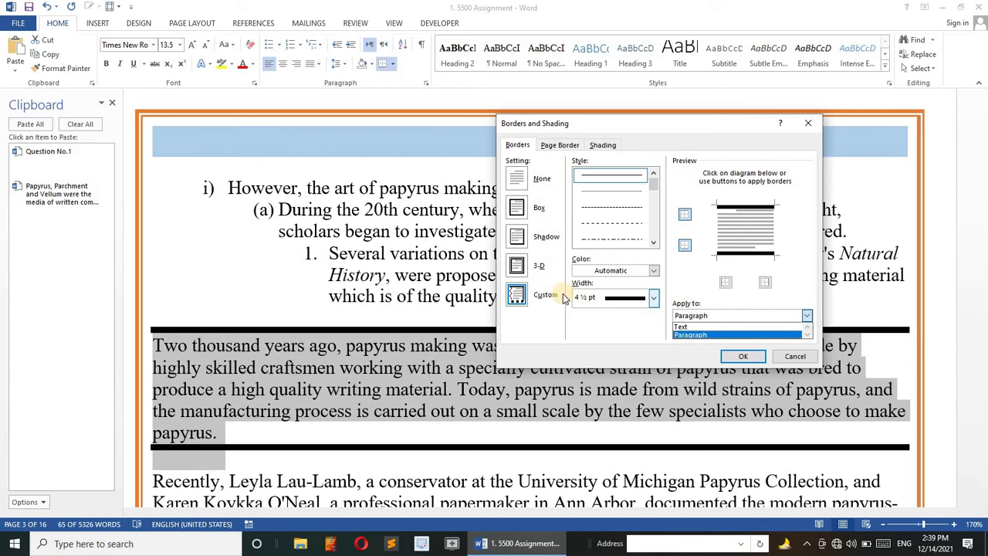
pyautogui.click(517, 293)
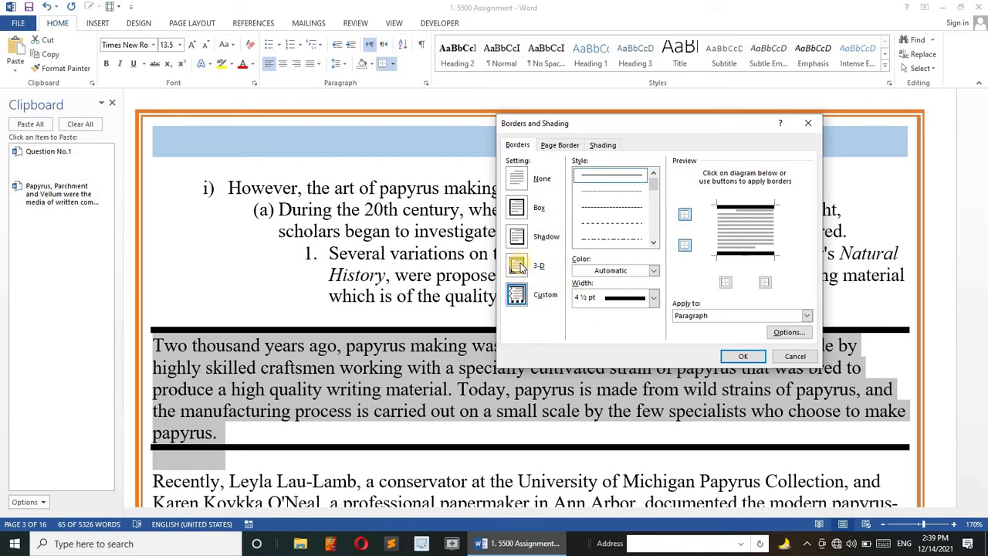
pyautogui.click(517, 267)
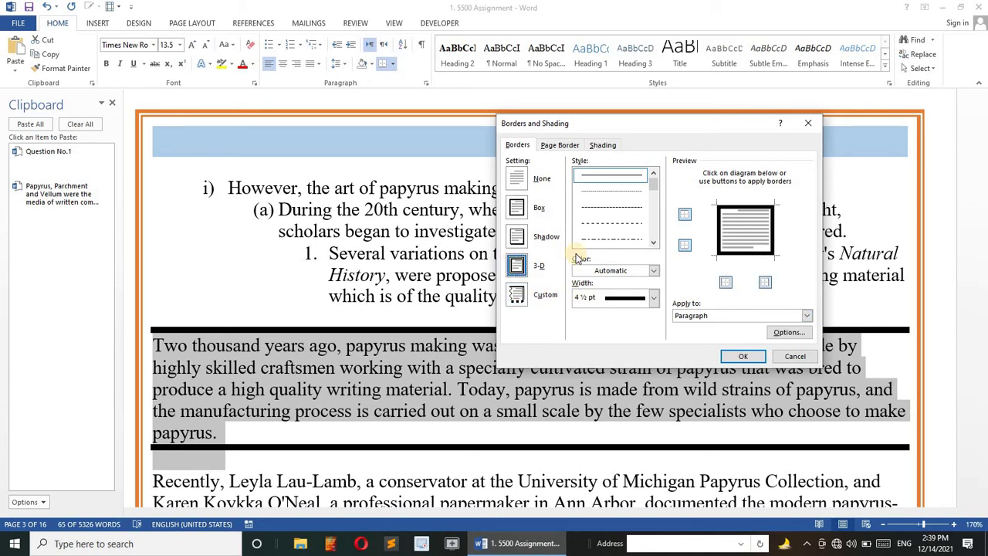
pyautogui.click(653, 242)
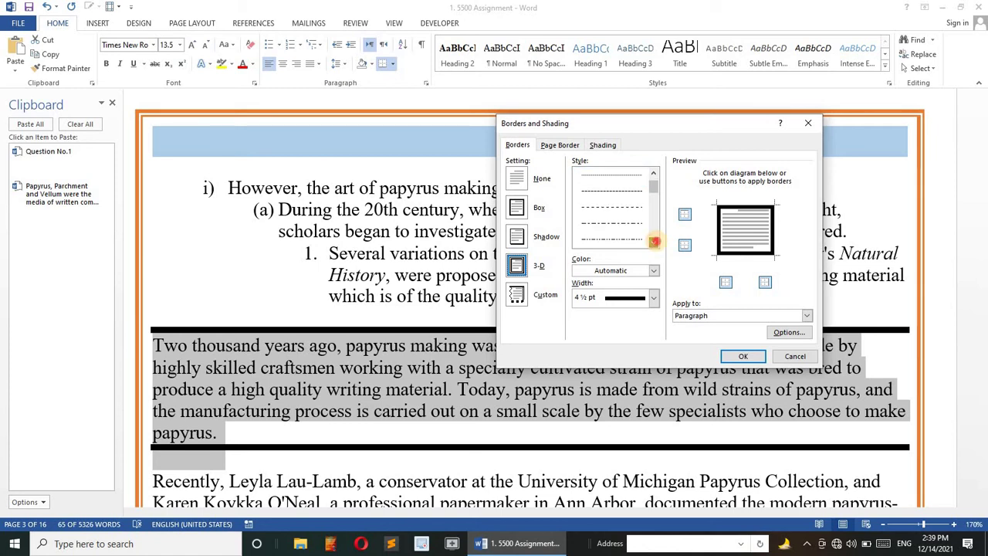
pyautogui.click(653, 243)
pyautogui.click(653, 242)
pyautogui.click(653, 243)
pyautogui.click(653, 242)
pyautogui.click(653, 242)
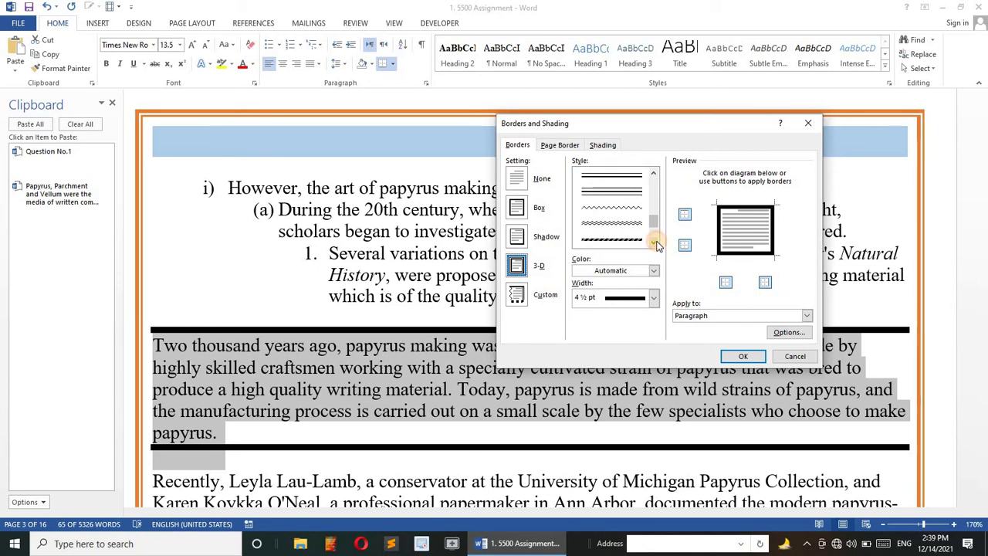
pyautogui.click(653, 242)
pyautogui.click(653, 242)
pyautogui.click(653, 242)
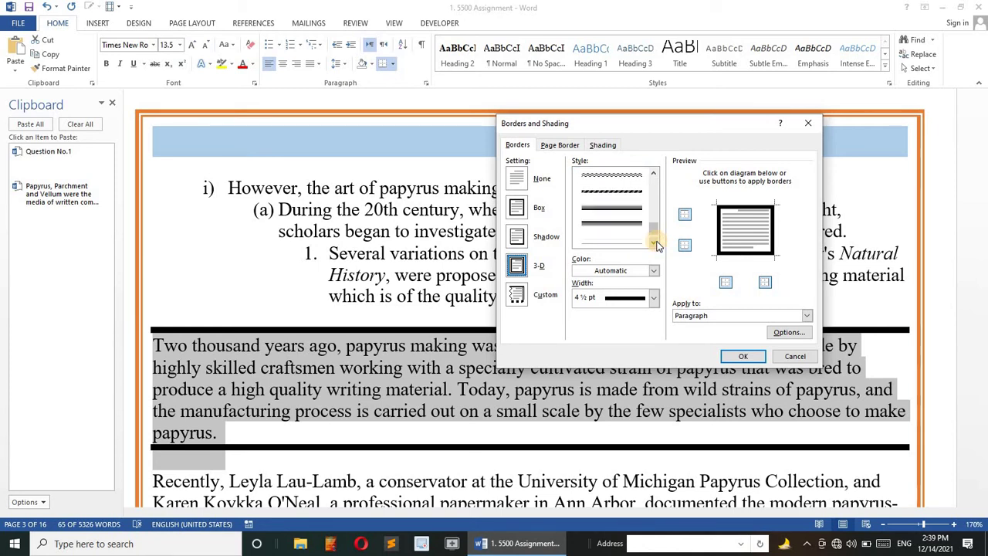
pyautogui.click(611, 231)
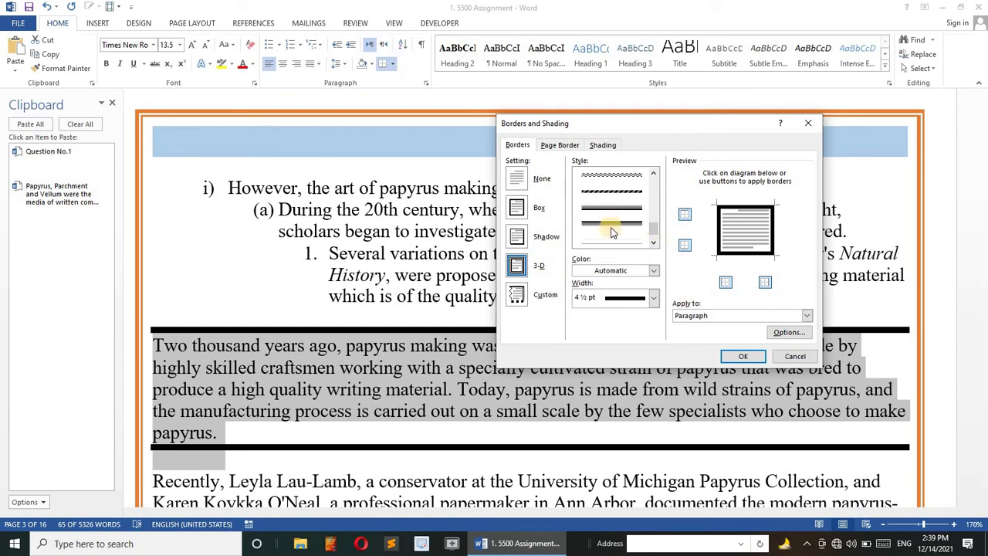
pyautogui.click(746, 357)
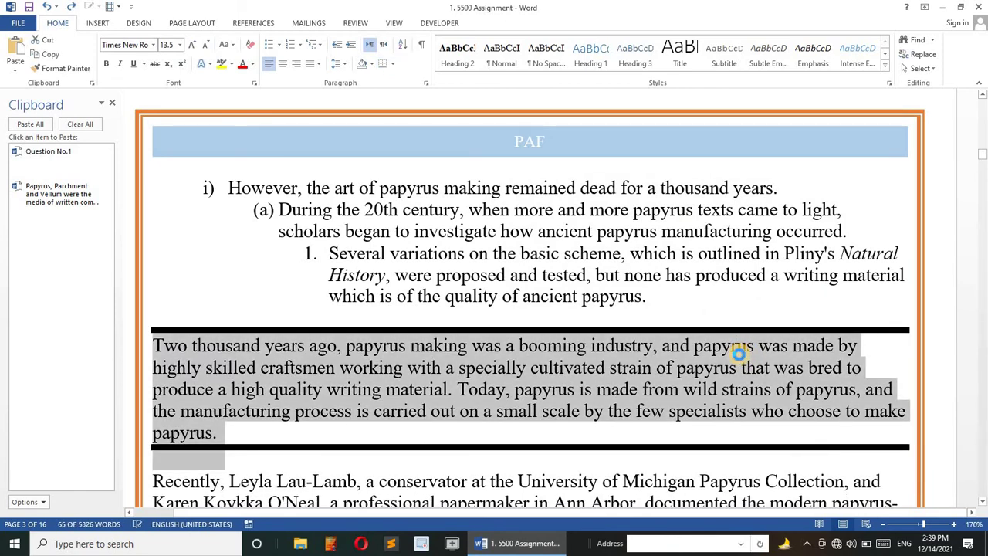
# - Undo the recent edits until only two "Question No.1" lines remain below the "Answer:" heading on page 1
pyautogui.hotkey('ctrl', 'z')
pyautogui.hotkey('ctrl', 'z')
pyautogui.hotkey('ctrl', 'z')
pyautogui.hotkey('ctrl', 'z')
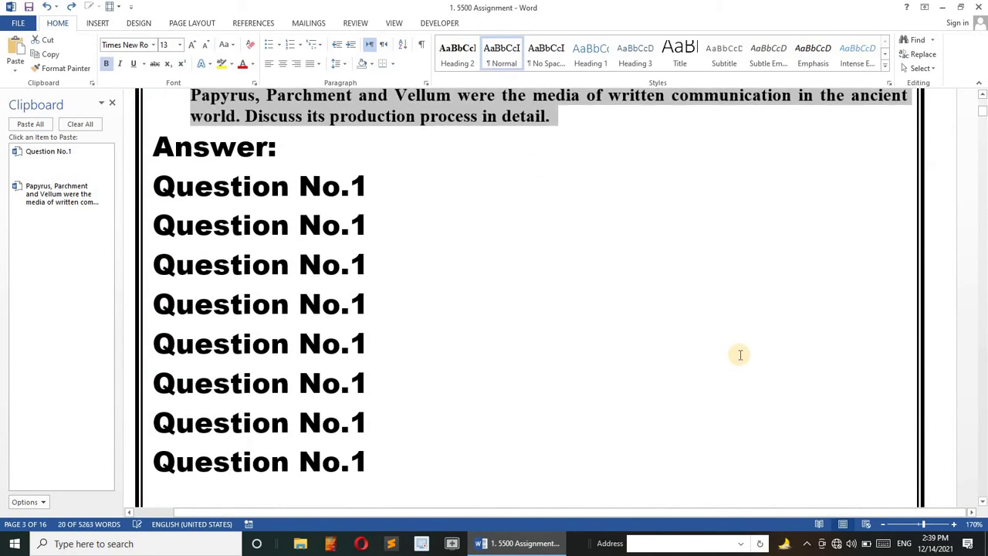
pyautogui.hotkey('ctrl', 'z')
pyautogui.hotkey('ctrl', 'z')
pyautogui.hotkey('ctrl', 'z')
pyautogui.hotkey('ctrl', 'z')
pyautogui.hotkey('ctrl', 'z')
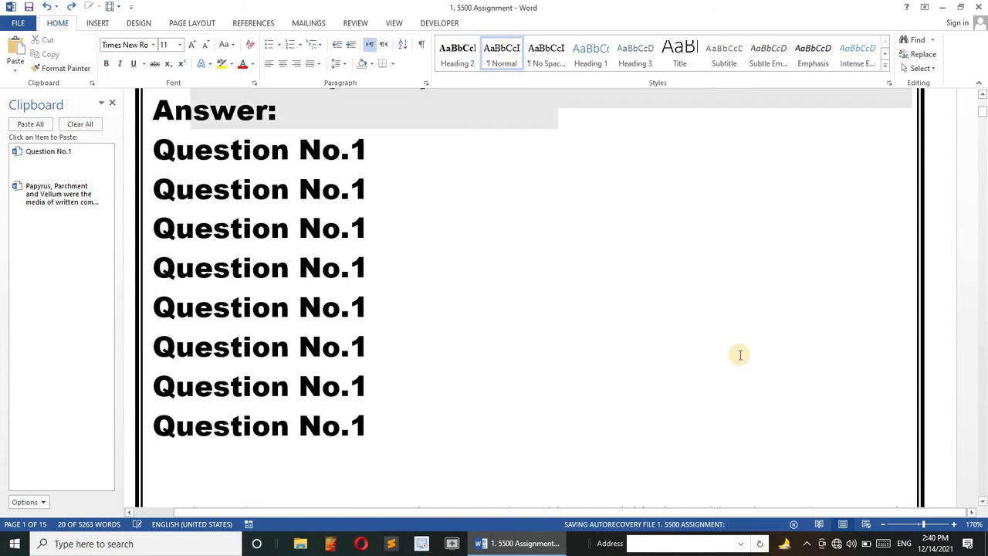
pyautogui.hotkey('ctrl', 'z')
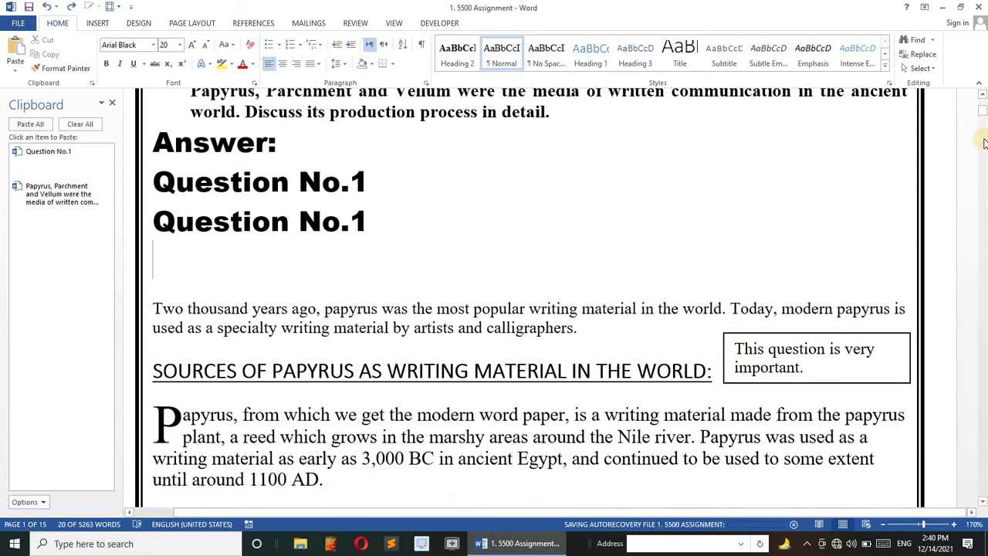
# - Open Borders and Shading for the drop-cap paragraph beginning "Papyrus, from which" and compare its paragraph border settings with the page border settings
pyautogui.scroll(-1, 981, 116)
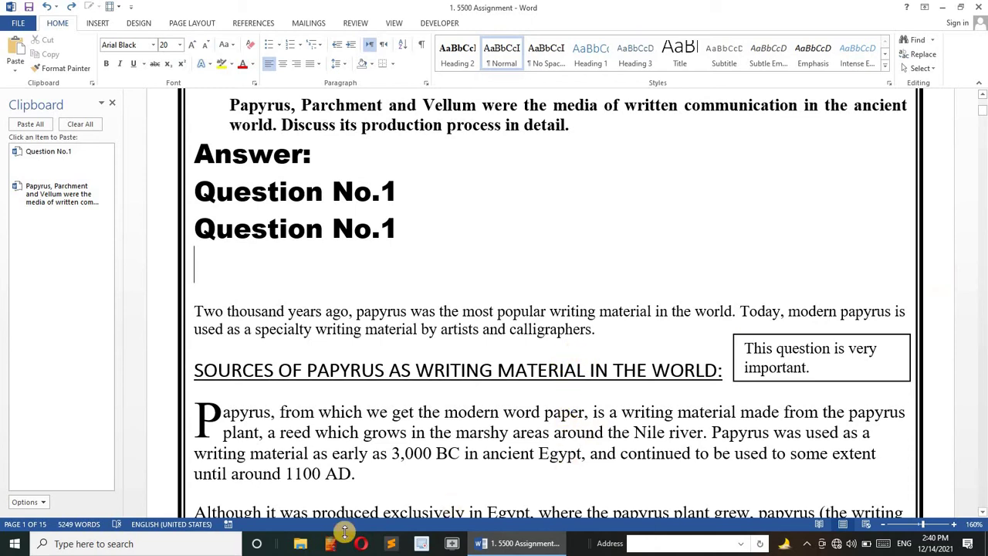
pyautogui.tripleClick(172, 414)
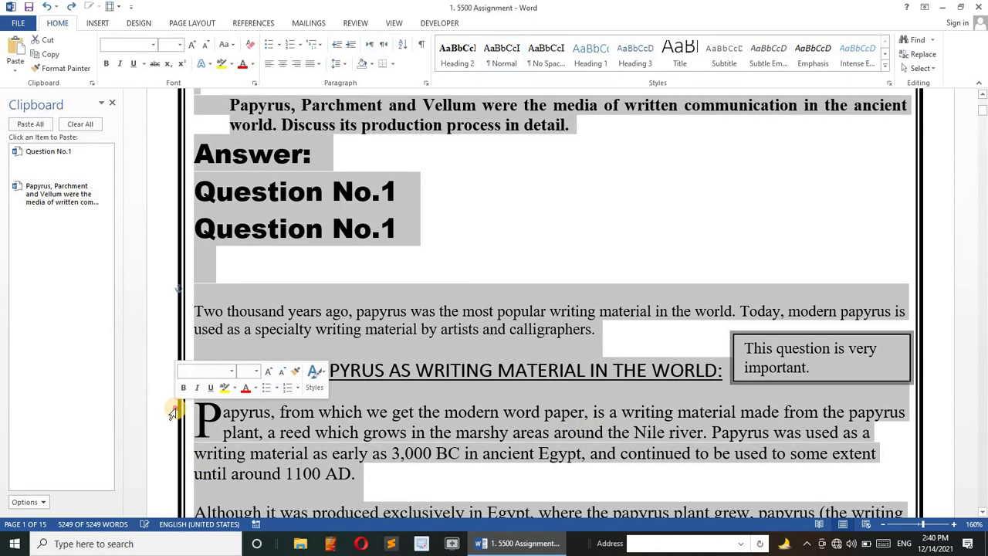
pyautogui.click(172, 415)
pyautogui.doubleClick(172, 414)
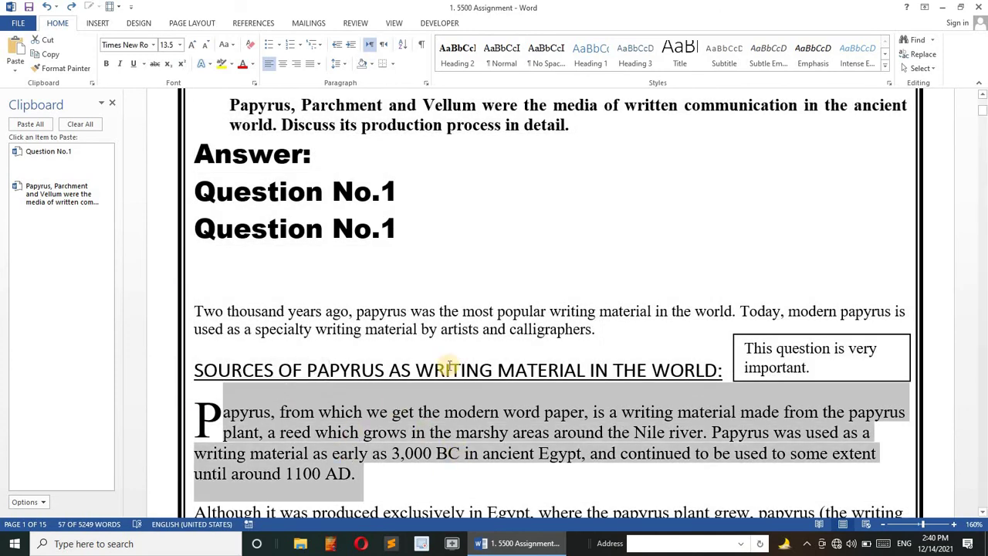
pyautogui.click(393, 65)
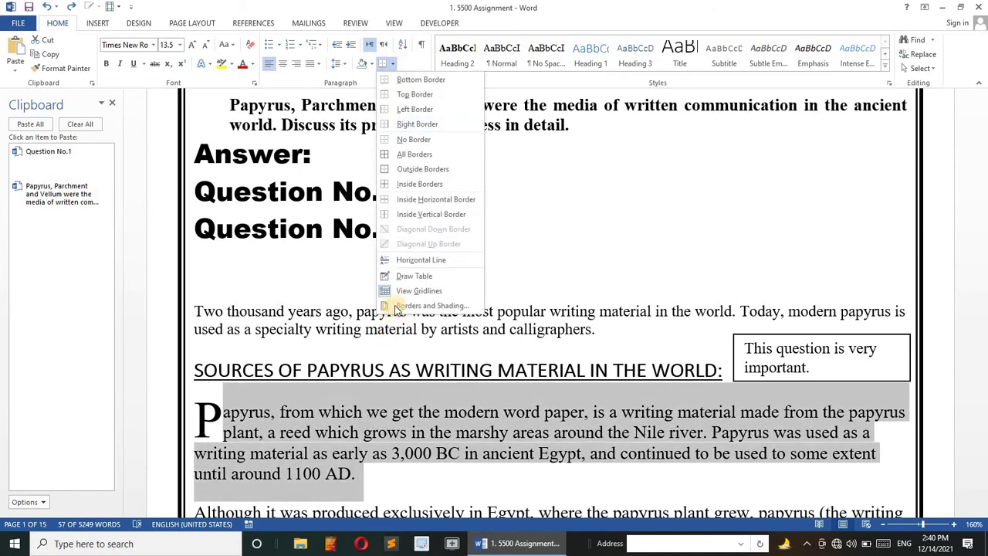
pyautogui.click(417, 306)
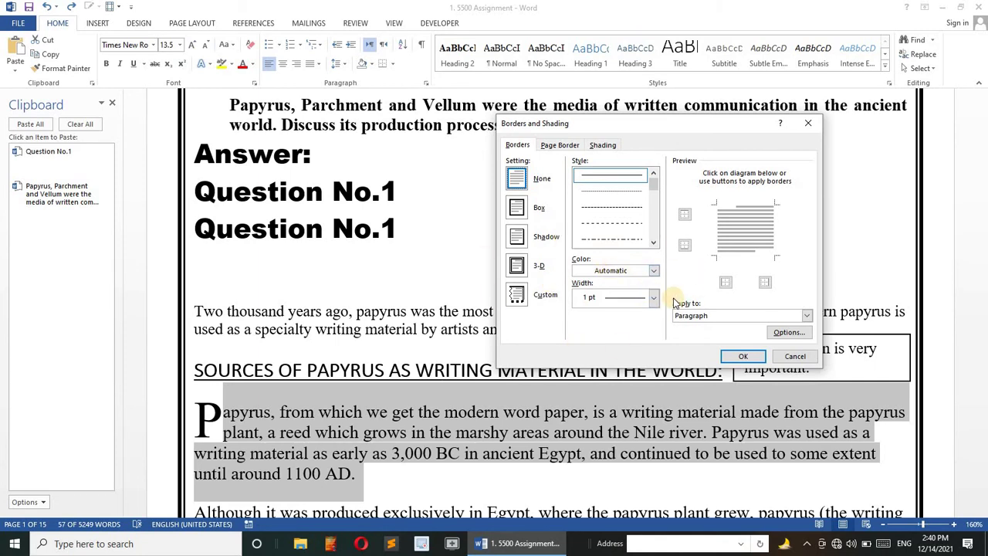
pyautogui.click(566, 146)
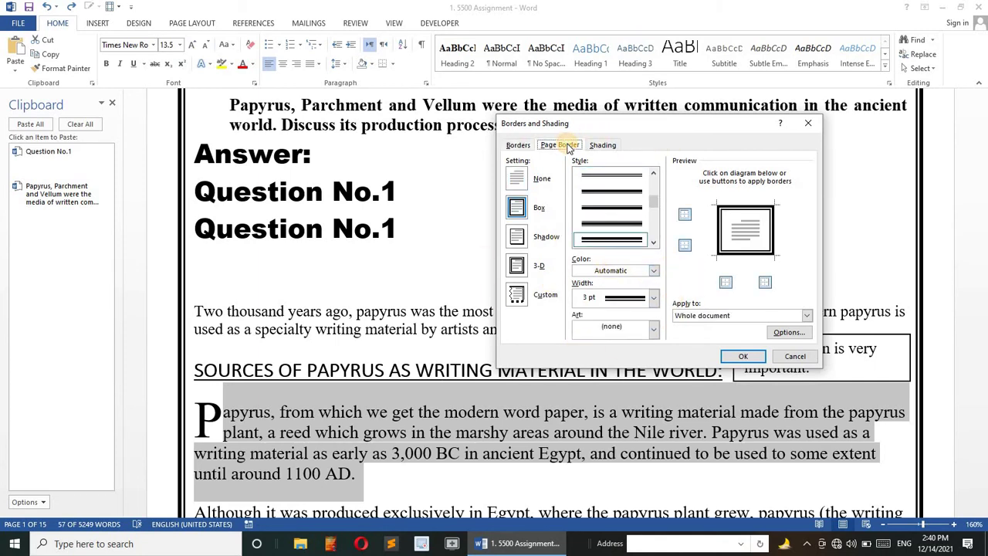
pyautogui.click(519, 146)
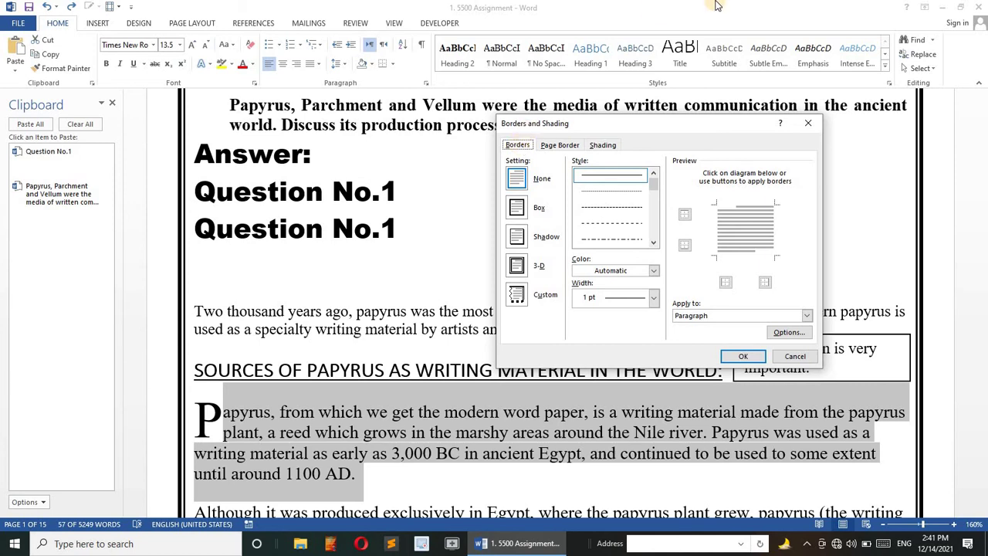
# - Apply the red apple art as the page border for the whole document
pyautogui.click(565, 147)
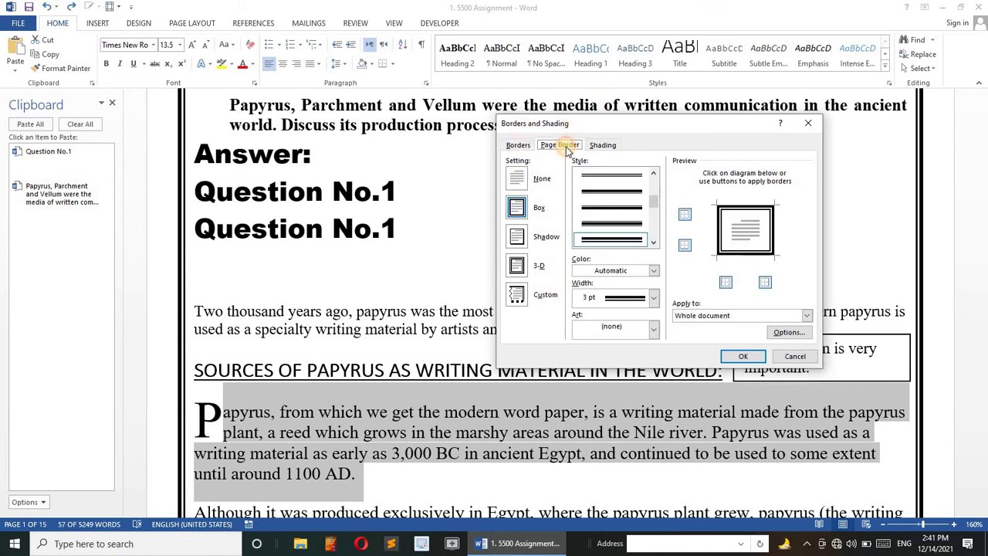
pyautogui.click(654, 299)
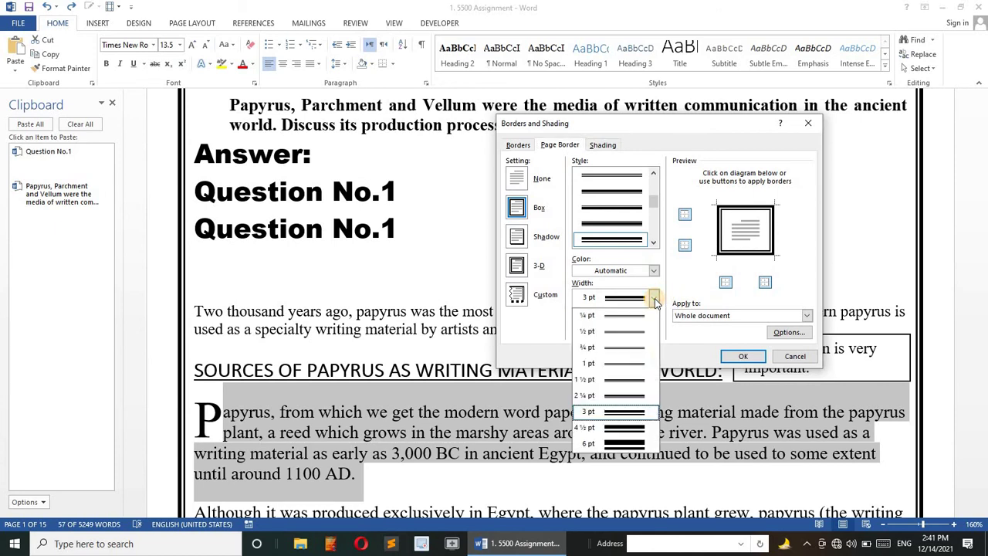
pyautogui.click(647, 299)
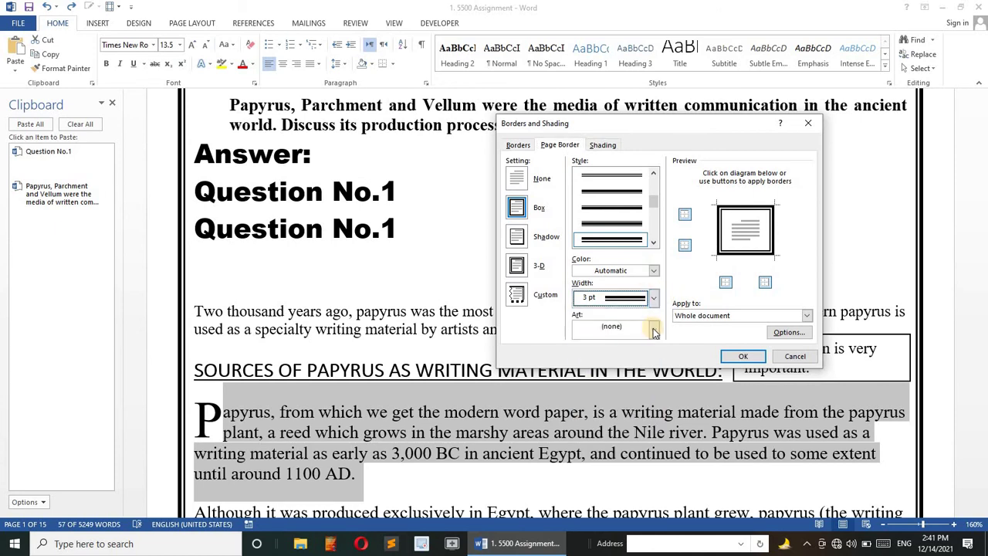
pyautogui.click(653, 328)
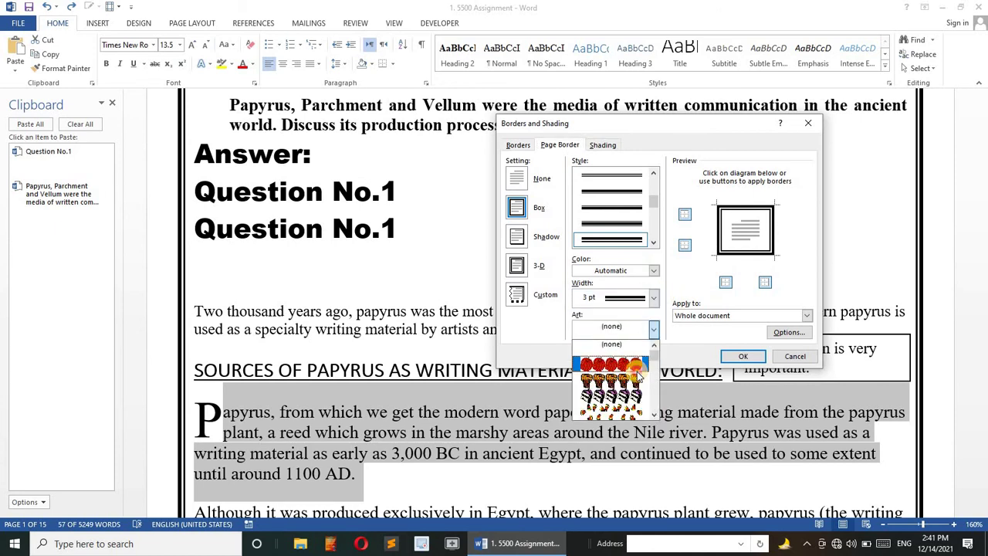
pyautogui.click(636, 368)
pyautogui.click(744, 354)
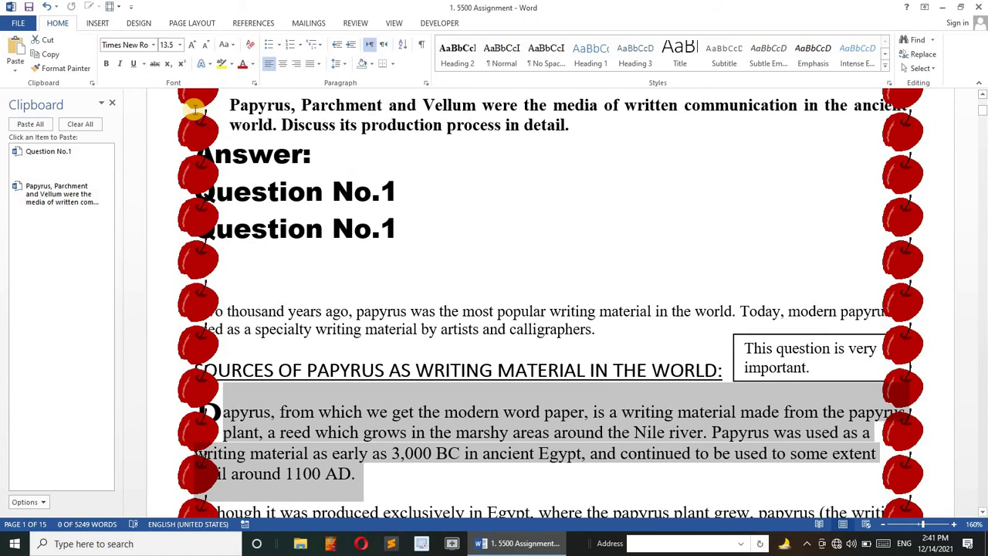
# - Capture a vertical strip of the apple page border art beside the blank area above the course heading, using the Snipping Tool
pyautogui.click(342, 262)
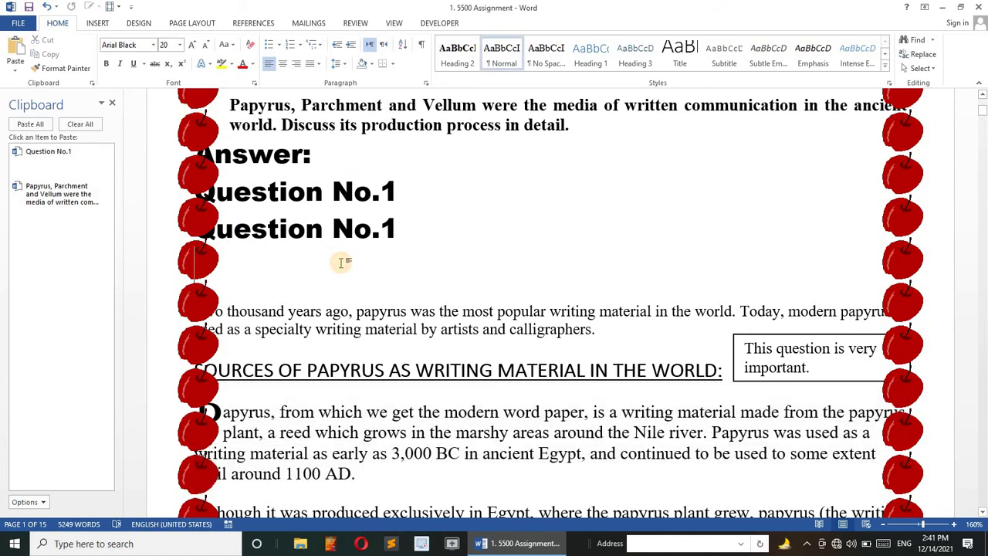
pyautogui.hotkey('ctrl', 'a')
pyautogui.hotkey('ctrl', 'Home')
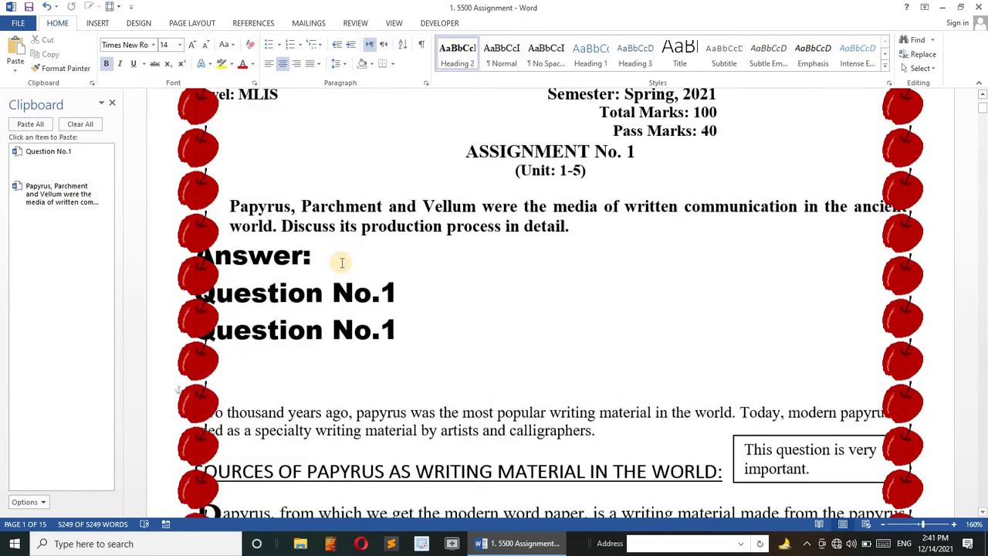
pyautogui.scroll(5, 340, 263)
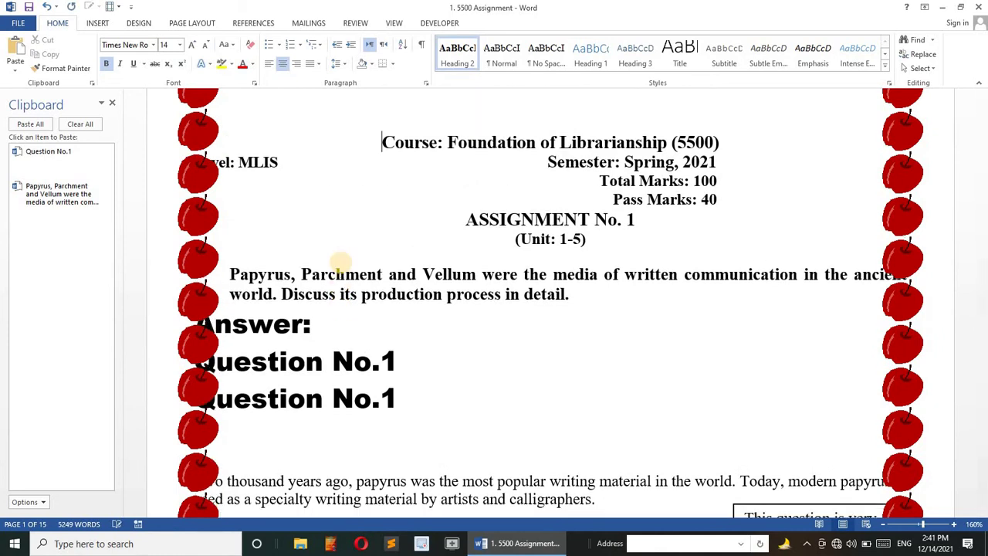
pyautogui.scroll(2, 340, 263)
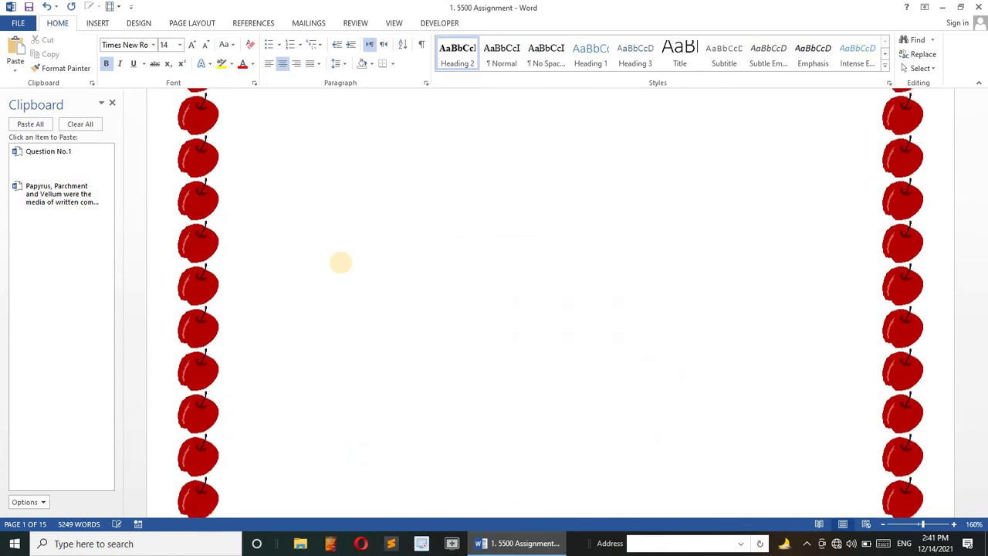
pyautogui.keyDown('ctrl'); pyautogui.scroll(-4, 359, 250); pyautogui.keyUp('ctrl')
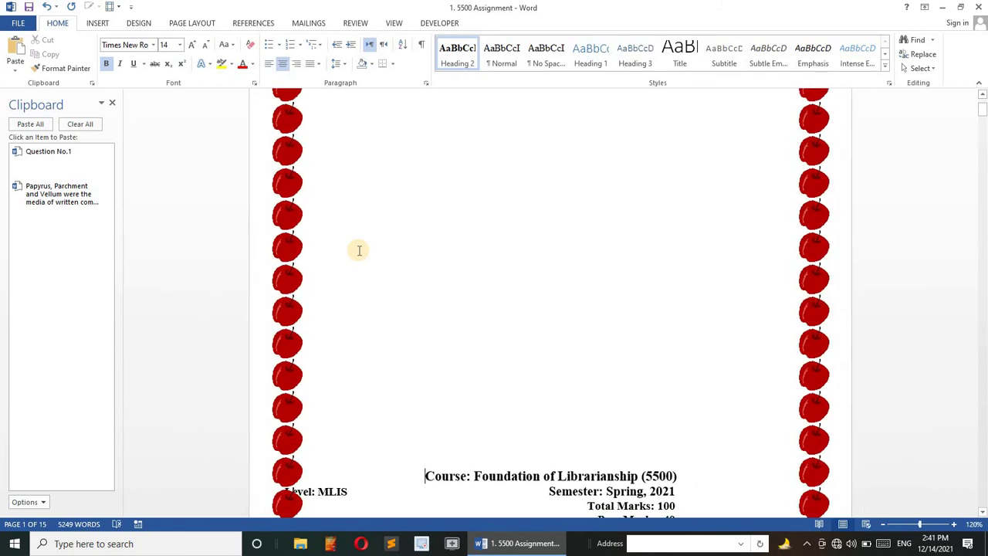
pyautogui.press('super')
pyautogui.write('sni')
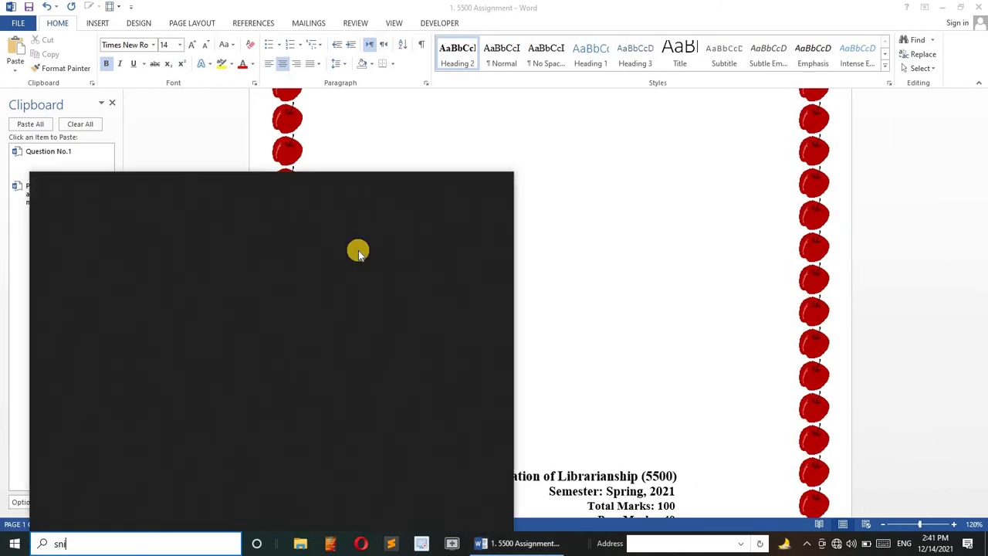
pyautogui.press('Return')
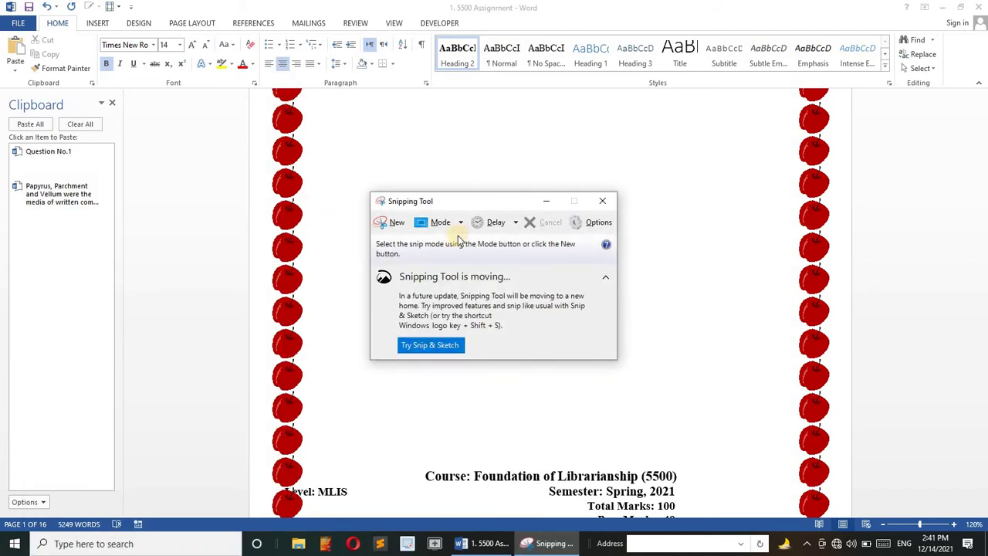
pyautogui.click(386, 222)
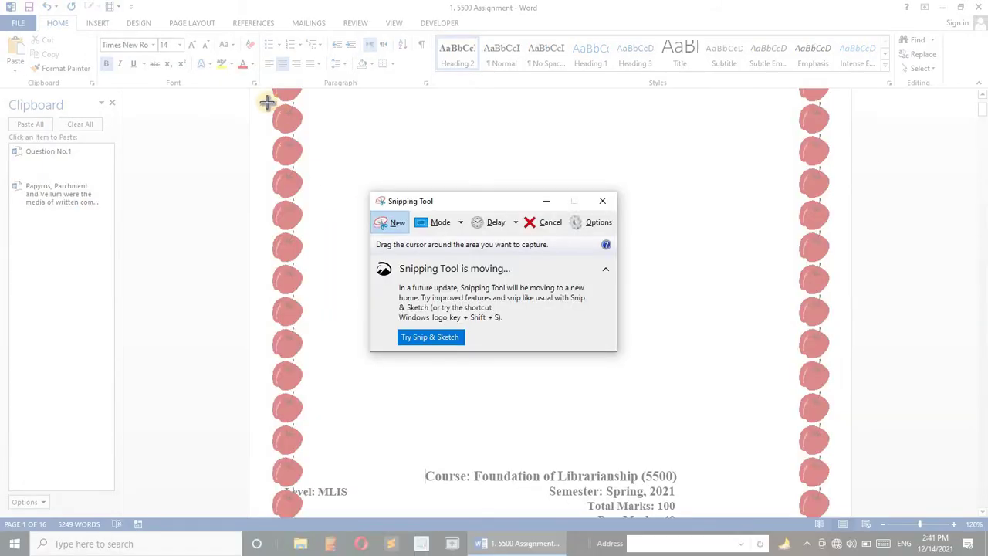
pyautogui.moveTo(267, 102); pyautogui.dragTo(312, 454)
pyautogui.moveTo(311, 461); pyautogui.dragTo(305, 456)
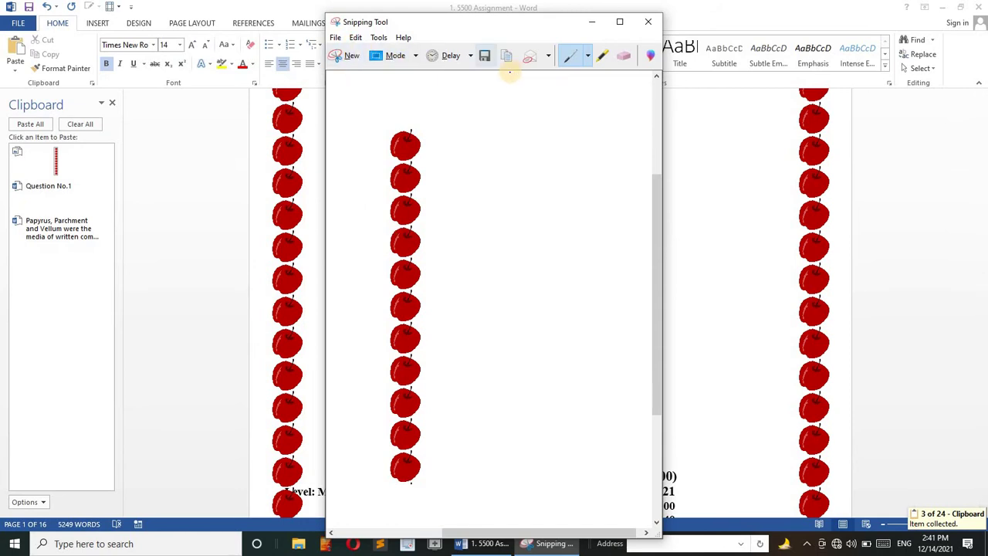
# - Save the snip to the Desktop as a PNG named Capture and close the Snipping Tool
pyautogui.click(482, 58)
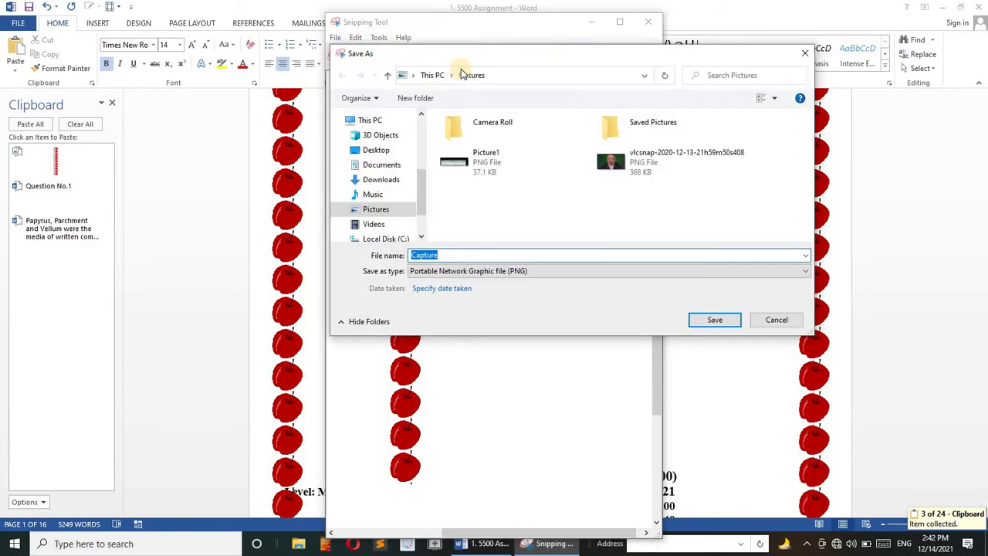
pyautogui.click(380, 151)
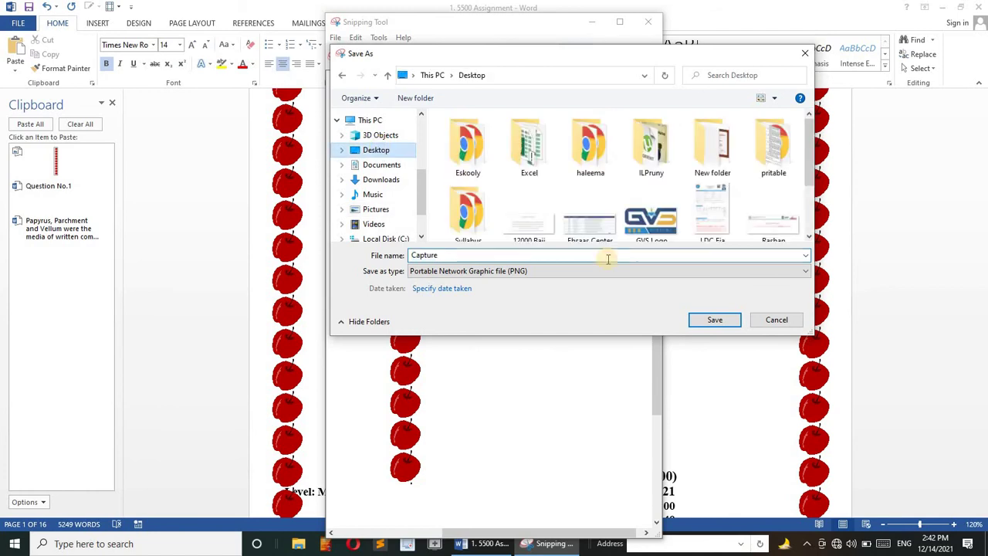
pyautogui.click(705, 320)
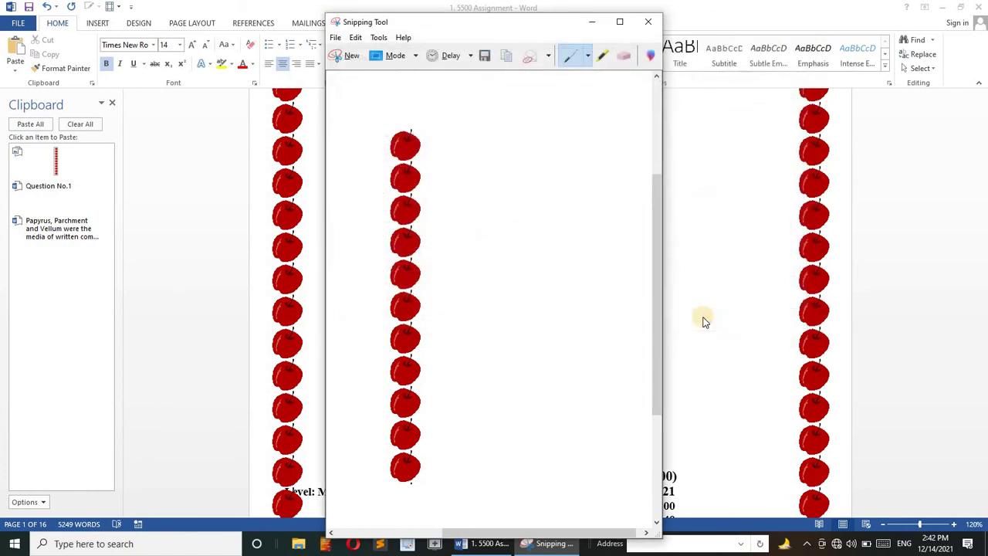
pyautogui.click(645, 23)
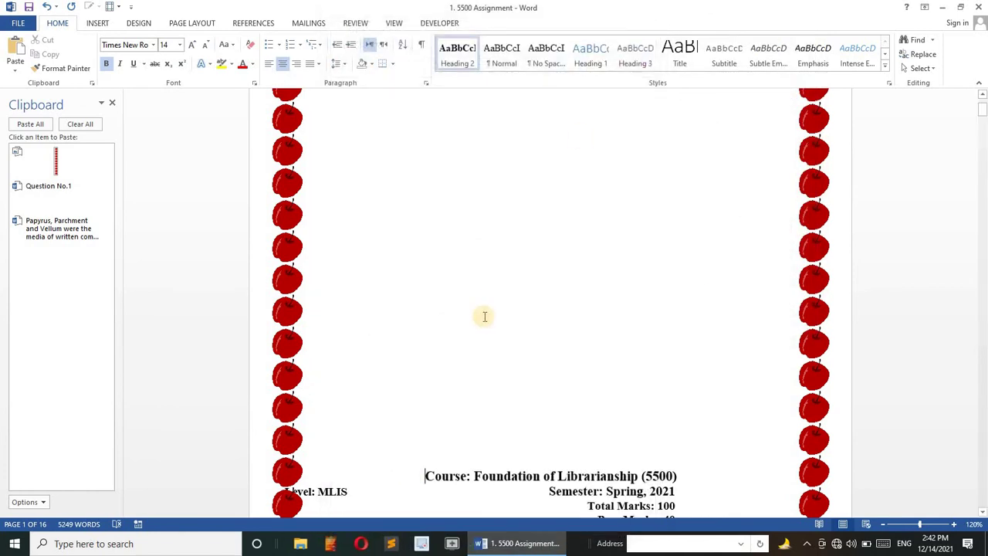
# - Undo the apple art page border
pyautogui.scroll(-10, 492, 298)
pyautogui.scroll(-3, 491, 298)
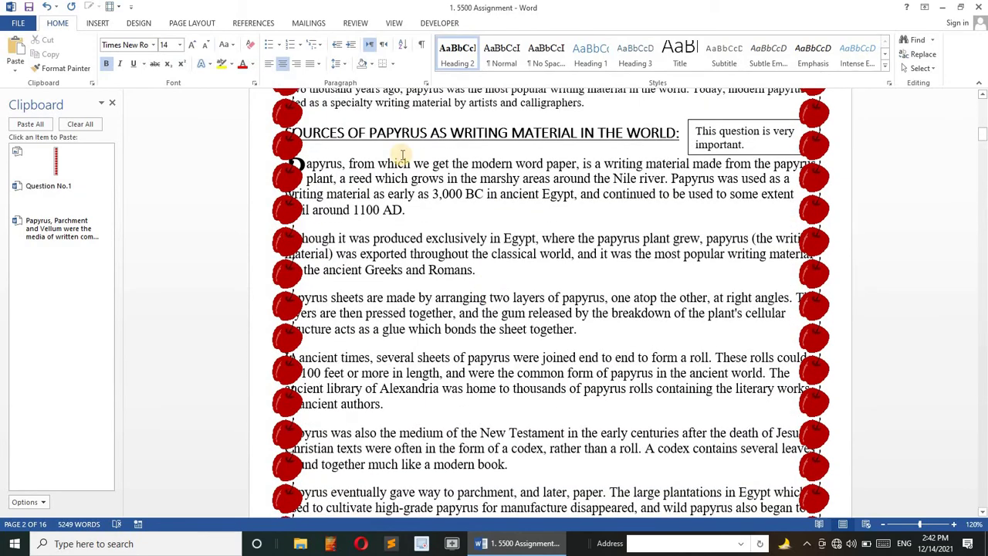
pyautogui.tripleClick(510, 185)
pyautogui.scroll(6, 510, 186)
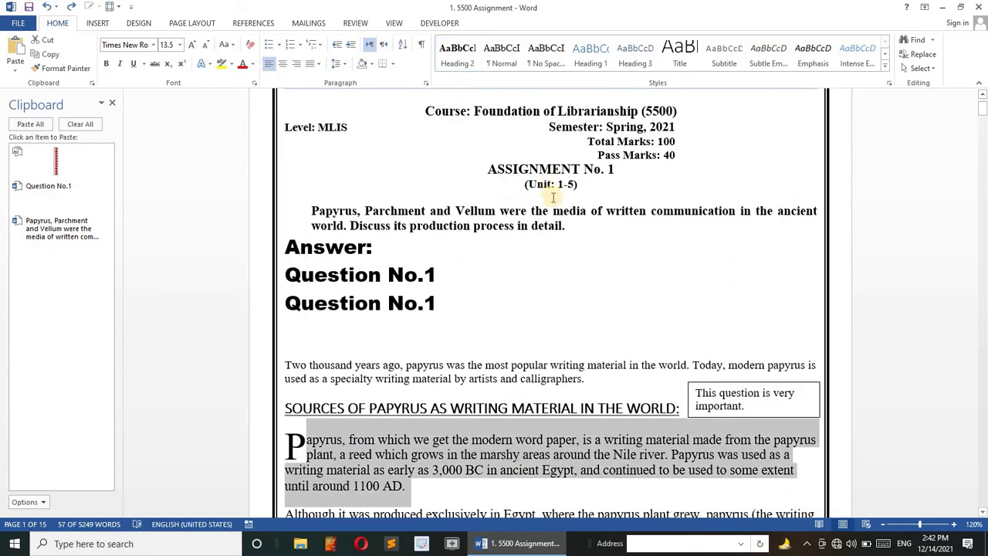
# - Add a blank line after the drop-cap paragraph and another after the paragraph beginning "Although it was produced"
pyautogui.scroll(-5, 566, 302)
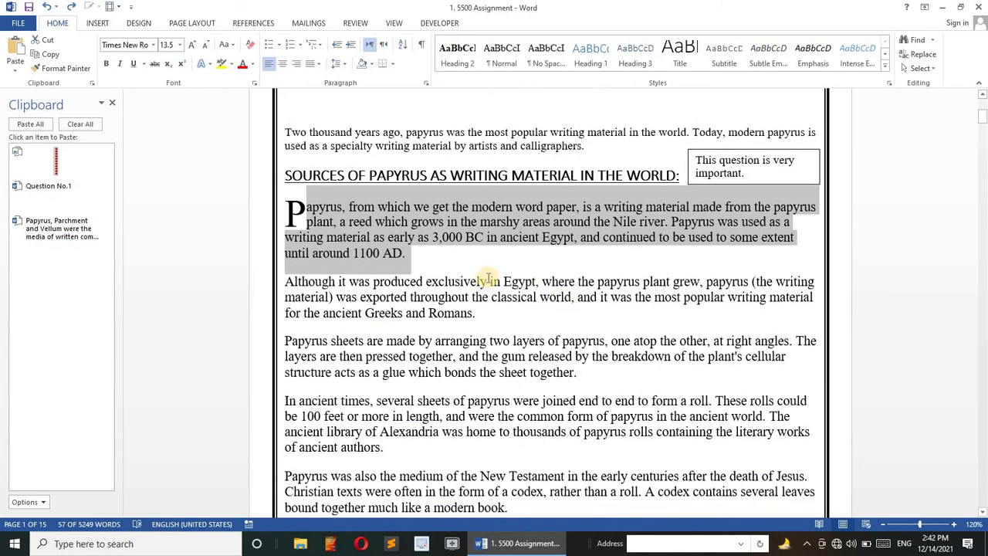
pyautogui.click(430, 270)
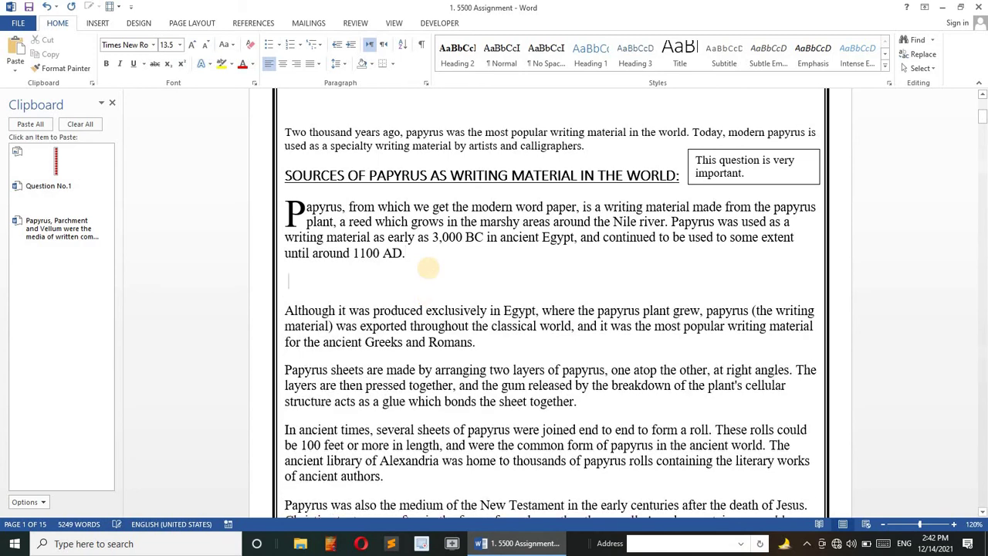
pyautogui.press('Return')
pyautogui.click(488, 339)
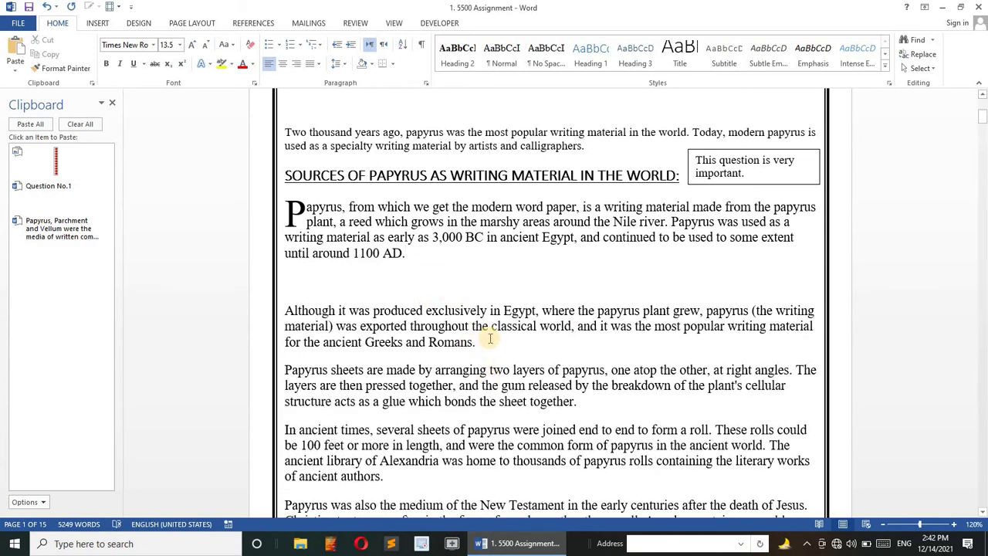
pyautogui.press('Return')
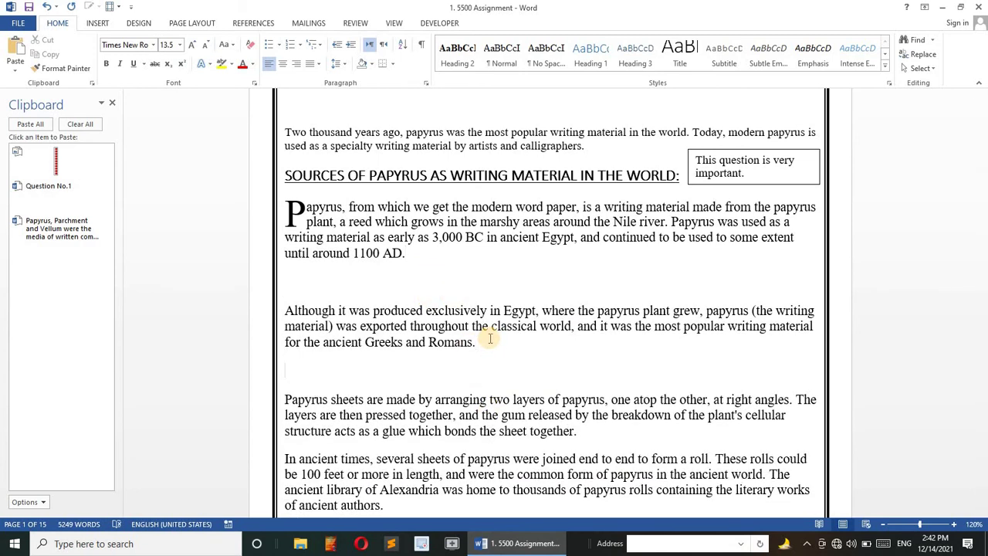
# - Insert the Capture picture of the apples from the Desktop and set its text wrapping to Behind Text
pyautogui.press('alt')
pyautogui.press('n')
pyautogui.press('p')
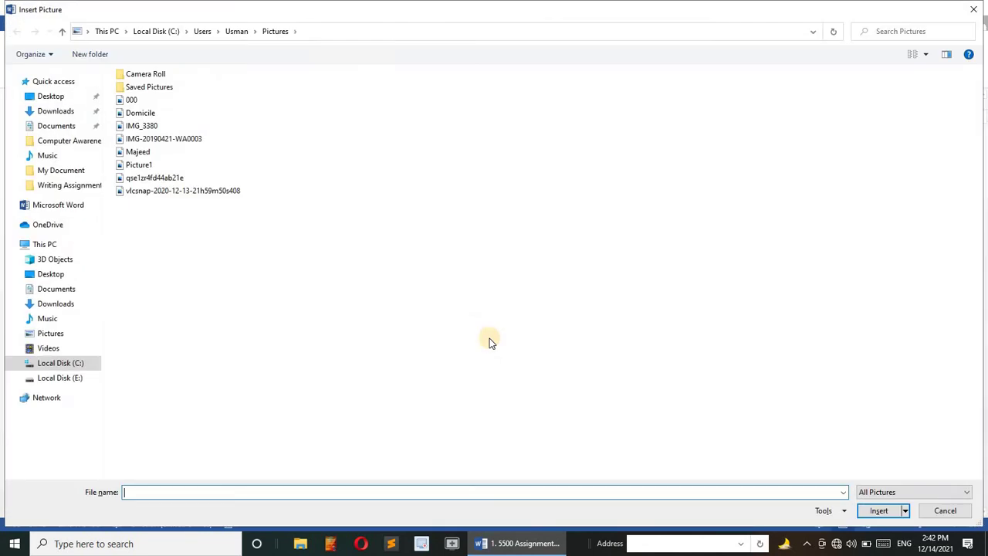
pyautogui.click(48, 96)
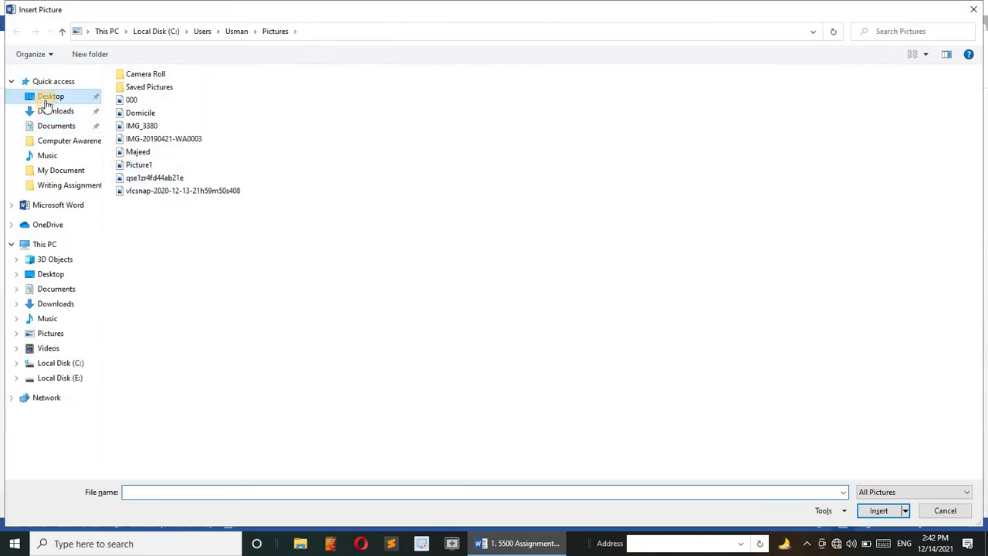
pyautogui.doubleClick(636, 116)
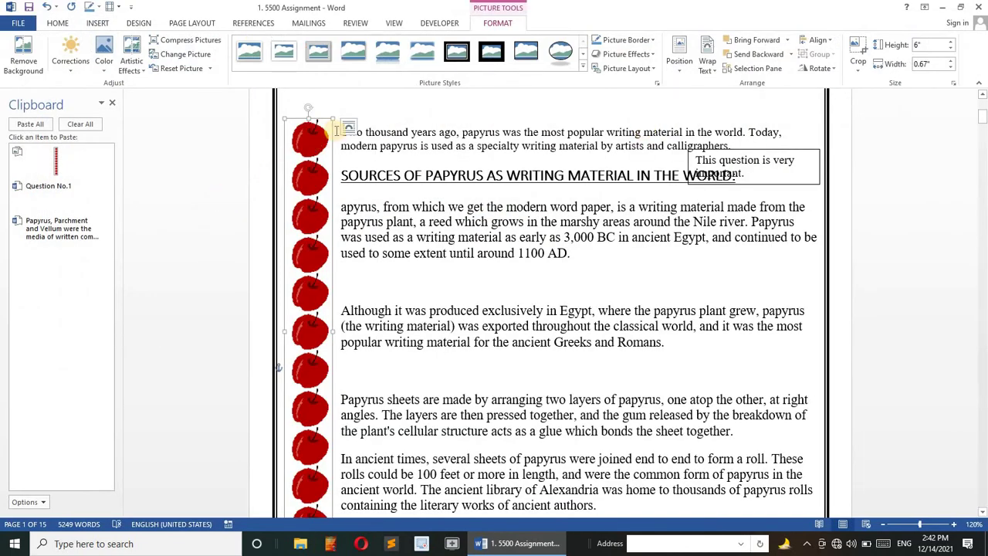
pyautogui.click(347, 132)
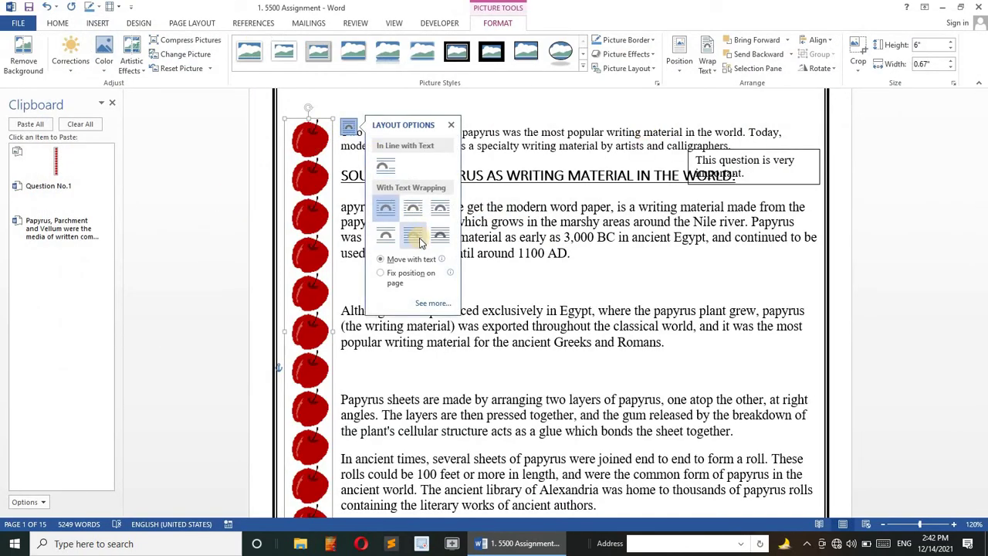
pyautogui.click(412, 234)
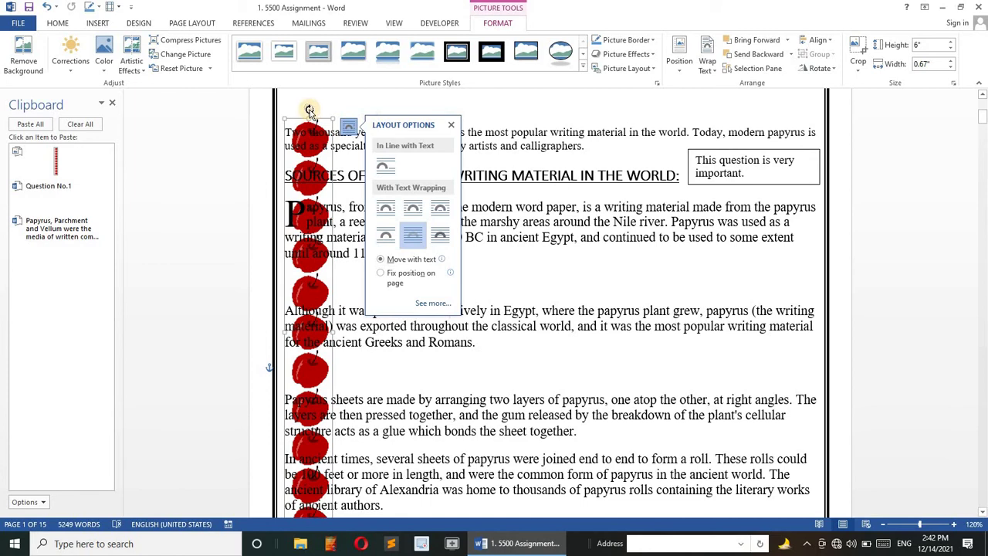
# - Rotate the apple strip to horizontal, place it above "Although it was produced" and stretch it across the text width to about 7.61"
pyautogui.moveTo(308, 109); pyautogui.dragTo(538, 349)
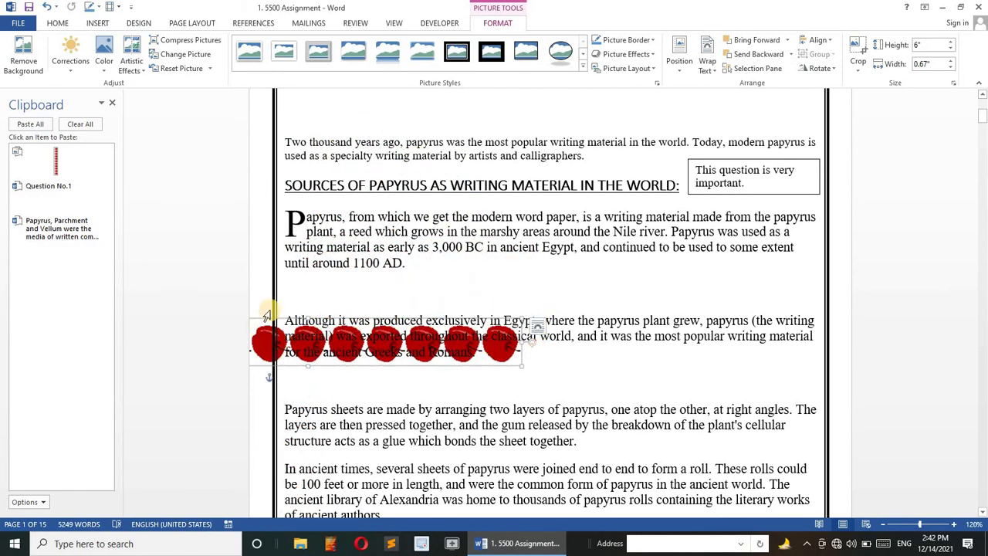
pyautogui.moveTo(323, 298); pyautogui.dragTo(454, 270)
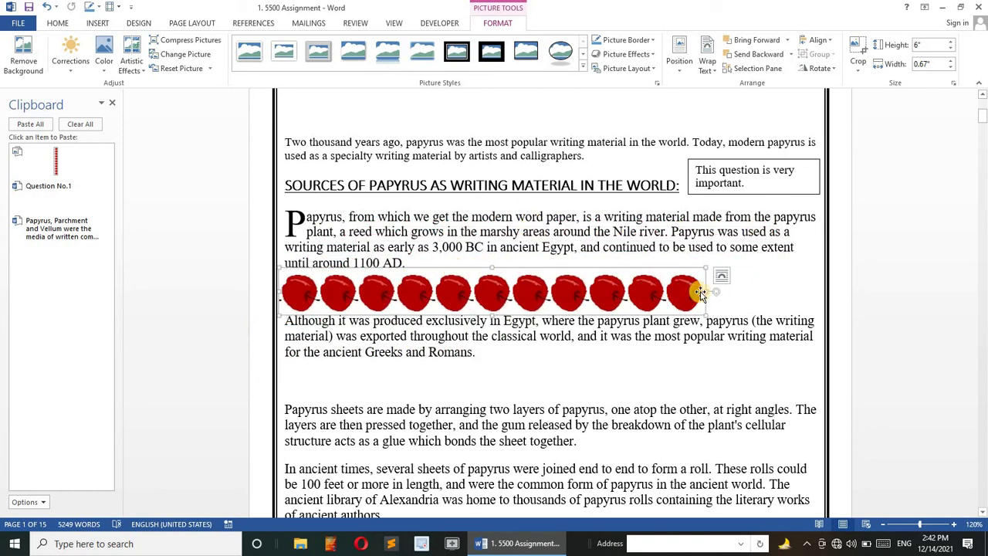
pyautogui.moveTo(705, 287); pyautogui.dragTo(821, 288)
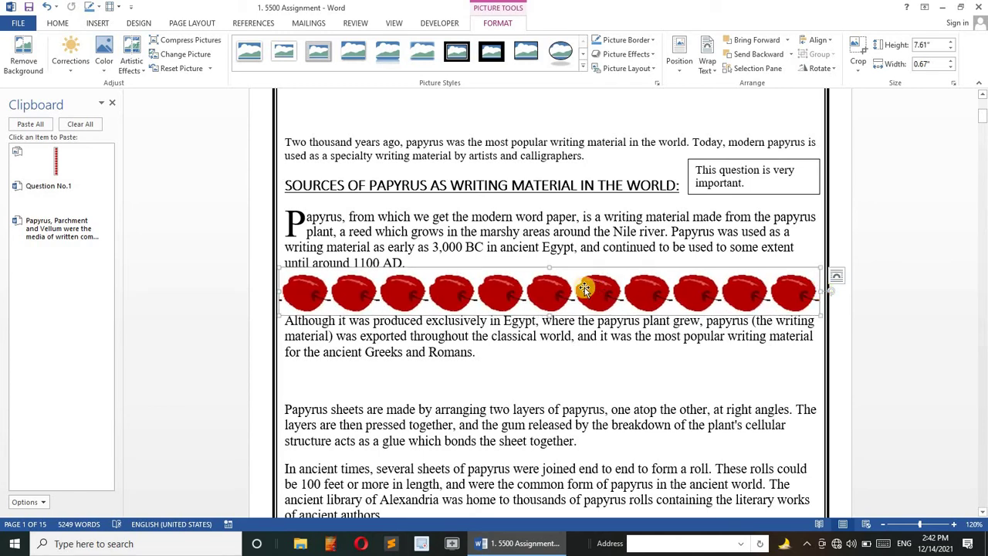
# - Duplicate the horizontal apple strip and place the copy in the blank line above "Papyrus sheets are made"
pyautogui.hotkey('ctrl', 'c')
pyautogui.moveTo(585, 289); pyautogui.dragTo(574, 363)
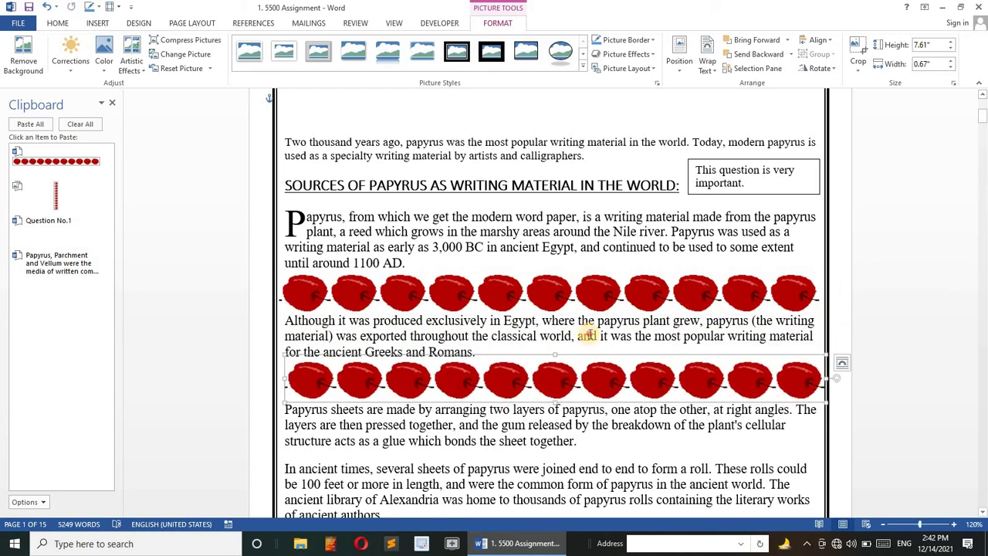
pyautogui.click(588, 334)
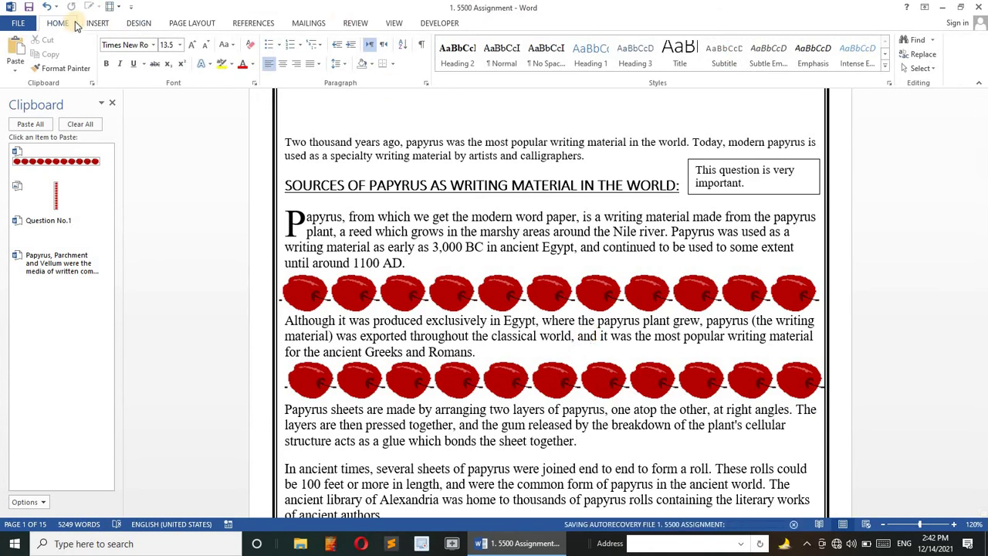
# - Apply the red apple art border at 31 pt as a box page border on the whole document
pyautogui.click(394, 65)
pyautogui.click(425, 313)
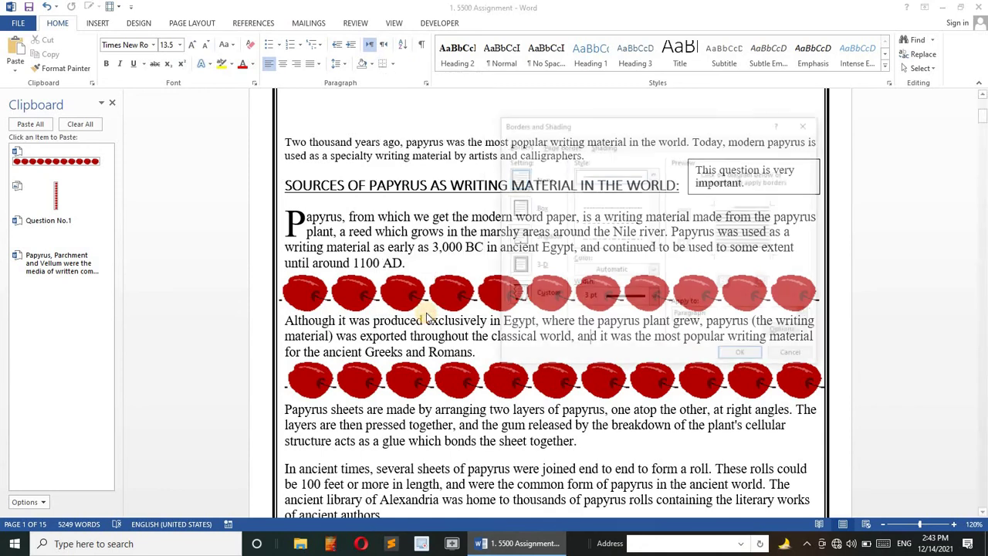
pyautogui.click(653, 298)
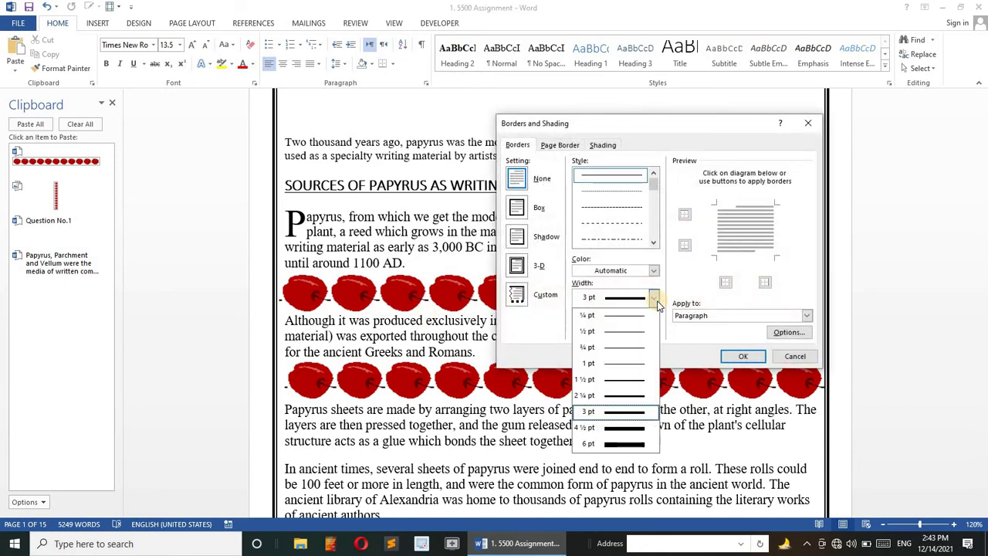
pyautogui.click(656, 300)
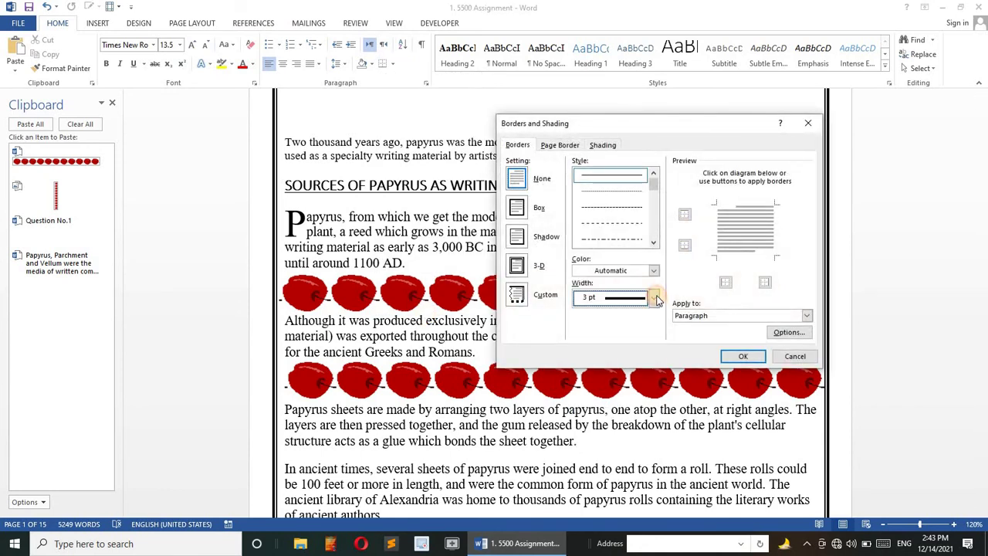
pyautogui.click(552, 149)
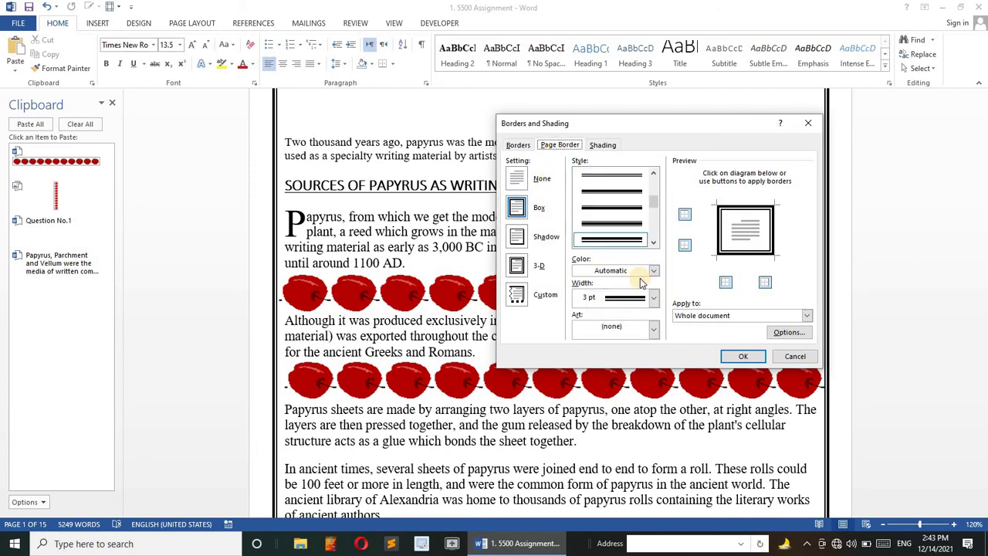
pyautogui.click(655, 327)
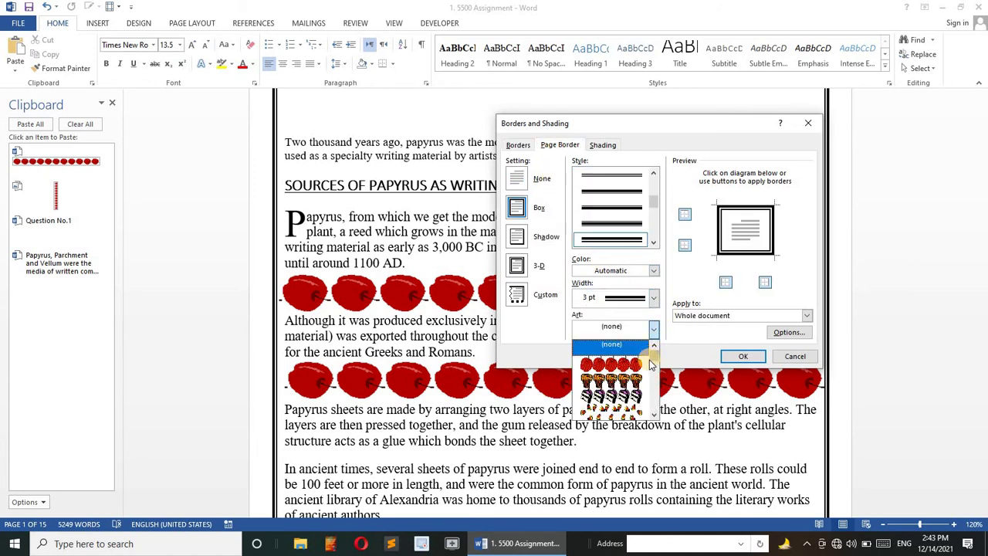
pyautogui.click(646, 365)
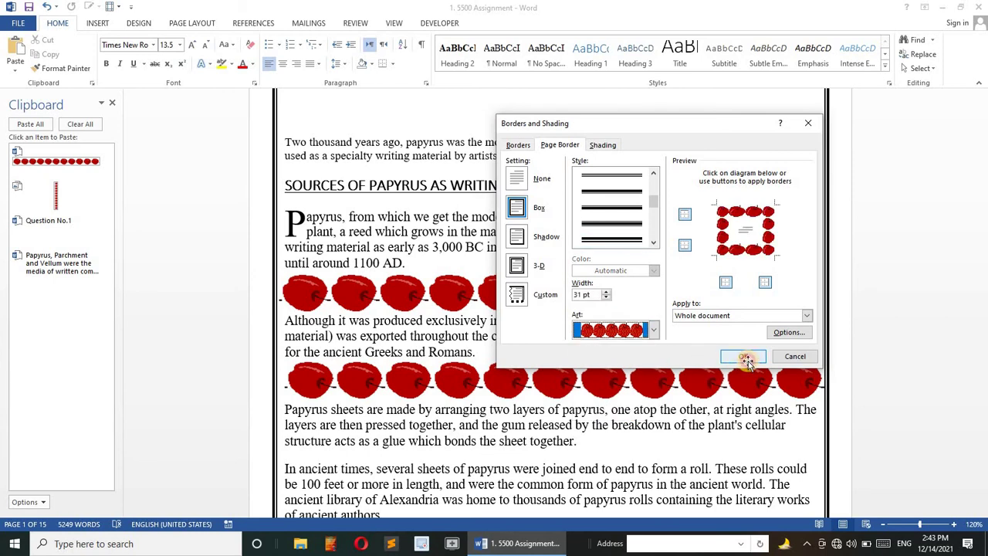
pyautogui.click(745, 359)
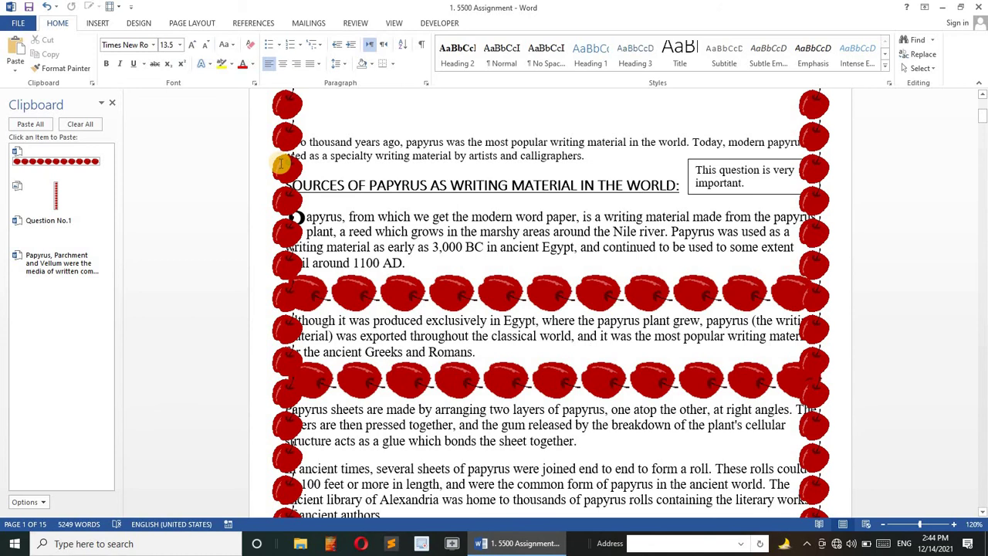
# - Nudge the upper apple strip above "Although it was produced" slightly to the right
pyautogui.moveTo(265, 131); pyautogui.dragTo(309, 325)
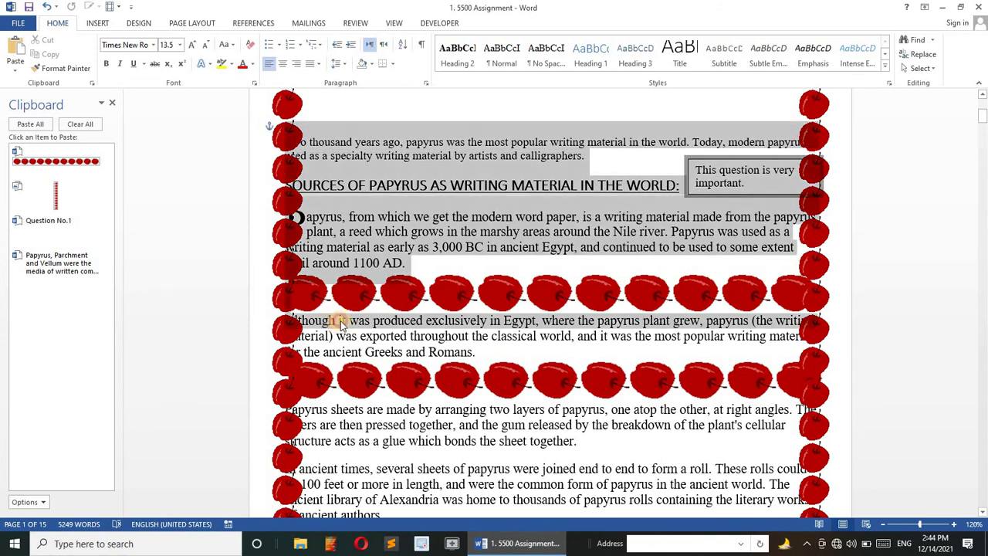
pyautogui.click(545, 303)
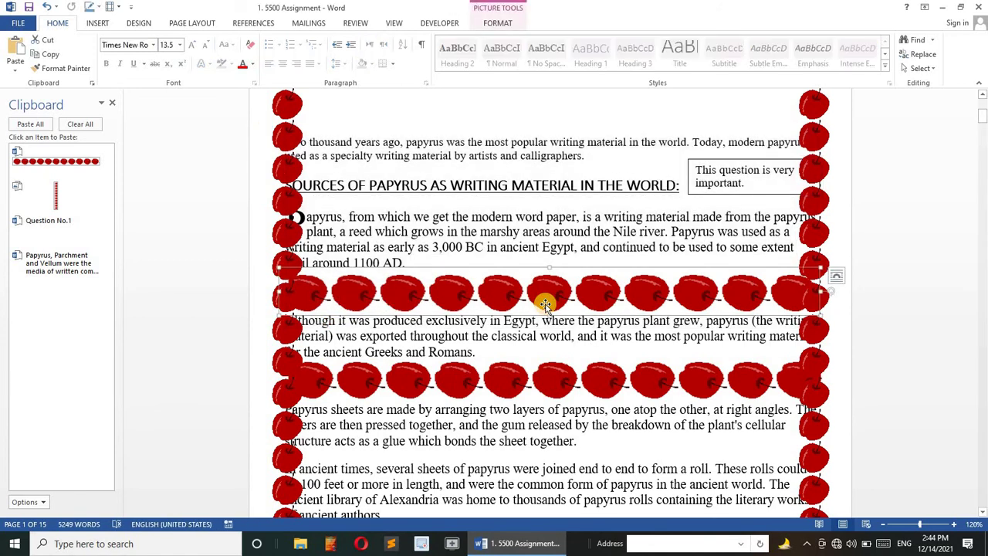
pyautogui.moveTo(546, 298)
pyautogui.mouseDown()
pyautogui.moveTo(538, 154)
pyautogui.moveTo(555, 220)
pyautogui.moveTo(549, 298)
pyautogui.mouseUp()
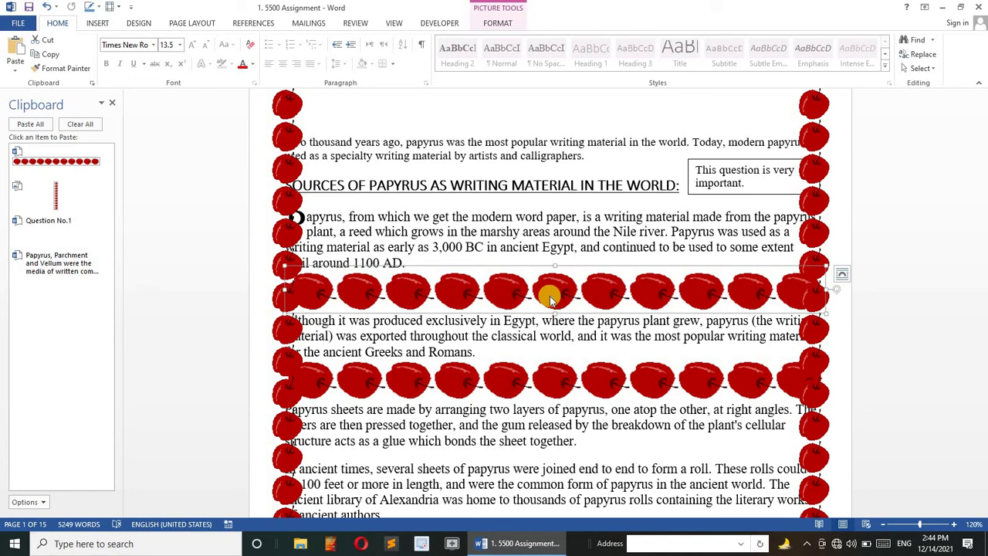
# - View the Capture picture from the Desktop in Photos, then return to the assignment document in Word
pyautogui.press('super+d')
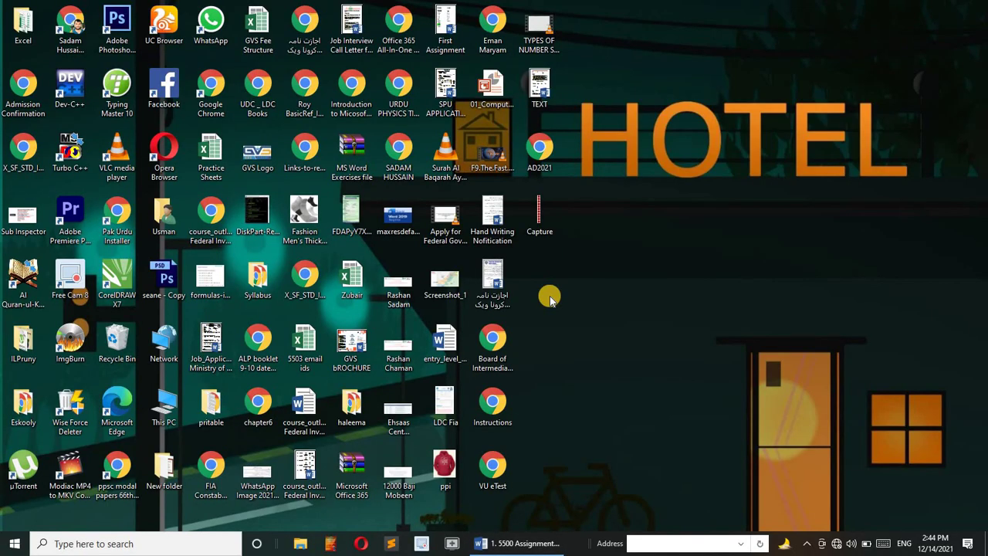
pyautogui.doubleClick(536, 216)
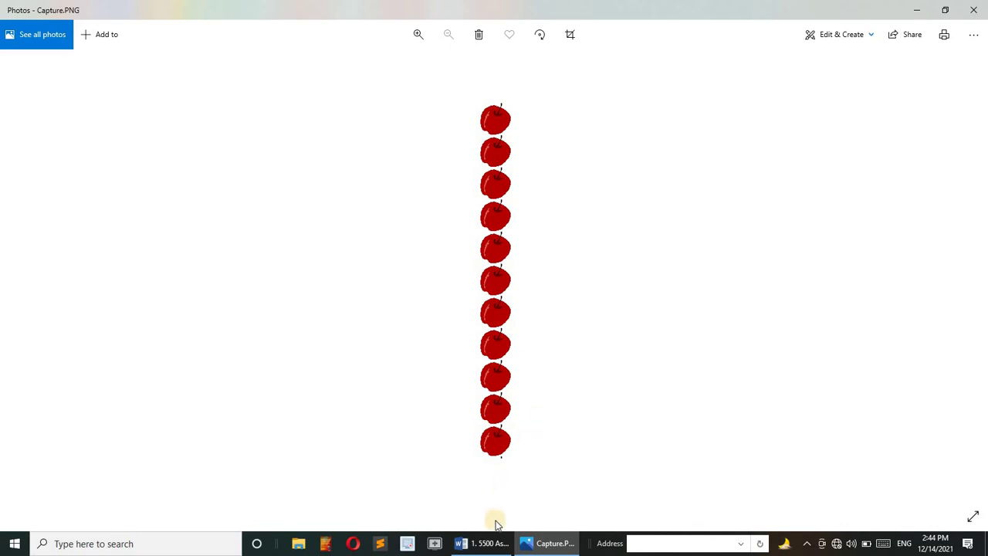
pyautogui.click(480, 543)
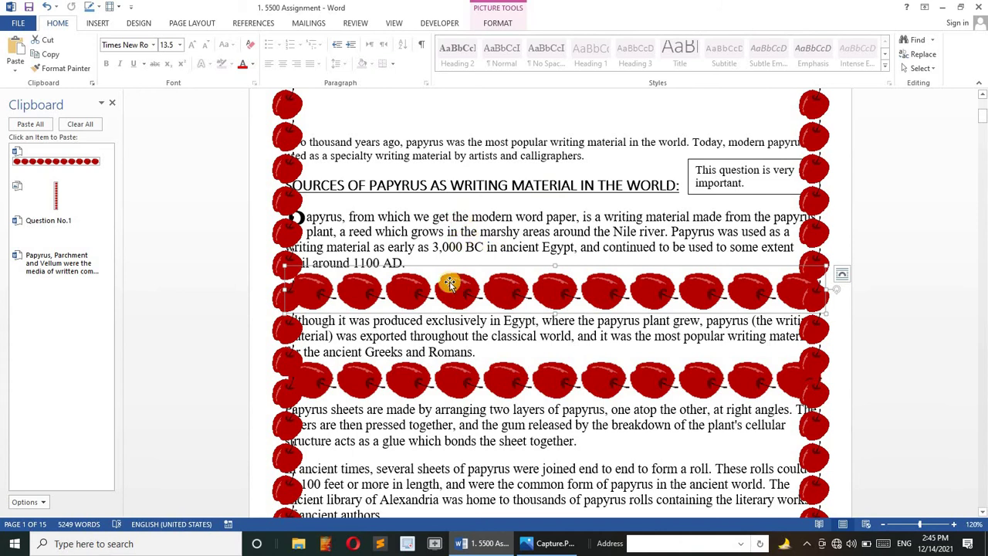
# - Copy the paragraph beginning "In ancient times" and paste it into a new, maximized blank document
pyautogui.doubleClick(261, 476)
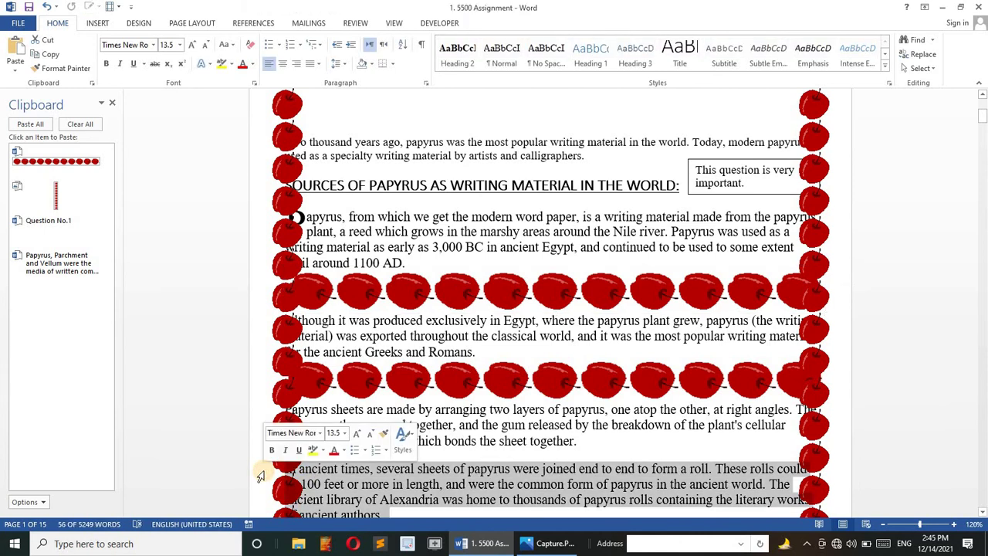
pyautogui.hotkey('ctrl', 'c')
pyautogui.hotkey('ctrl', 'n')
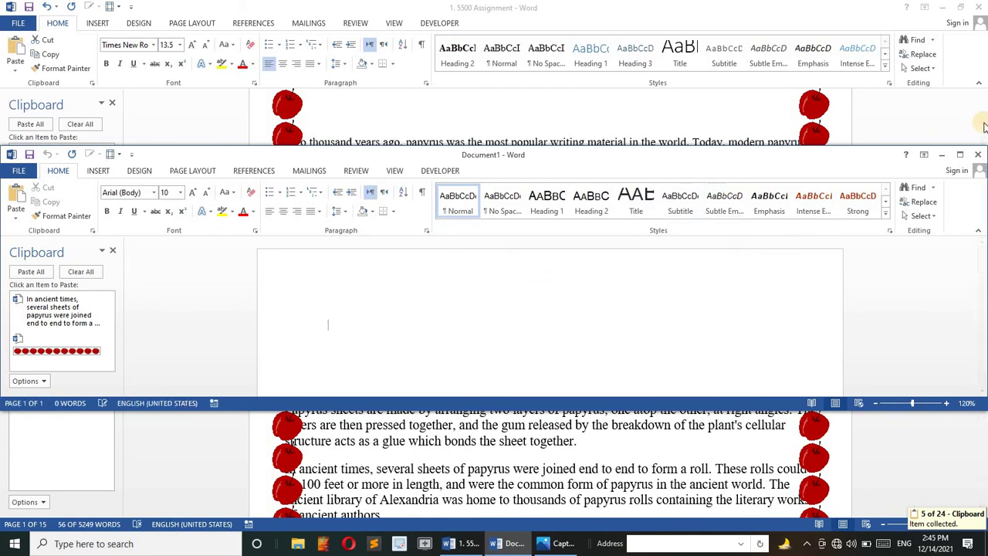
pyautogui.click(961, 156)
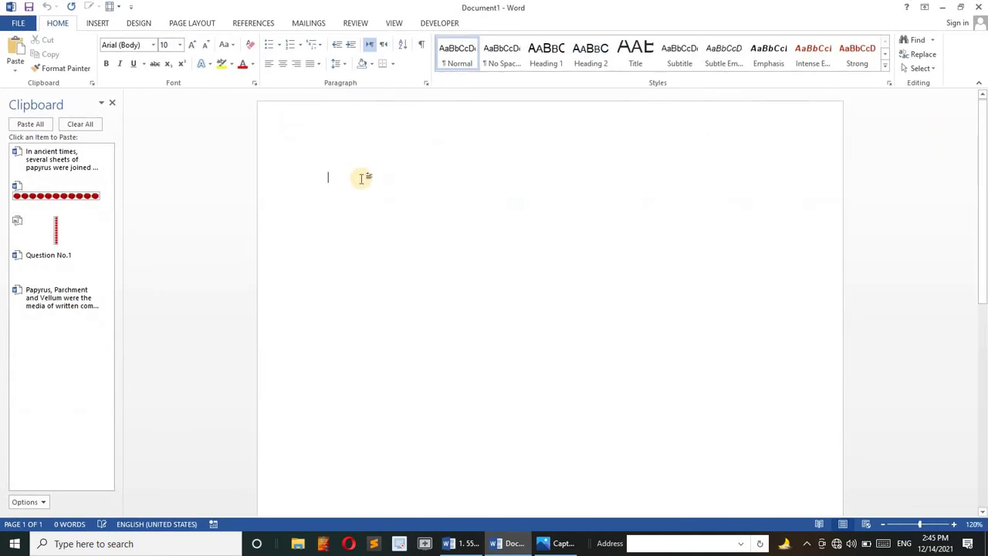
pyautogui.hotkey('ctrl', 'v')
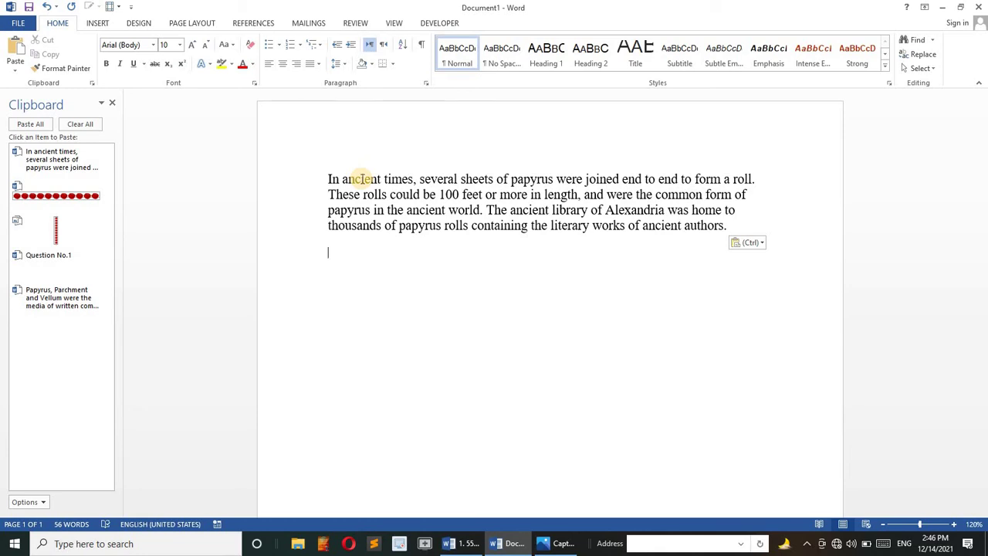
pyautogui.write('AAAAAAAAAAAAAAA')
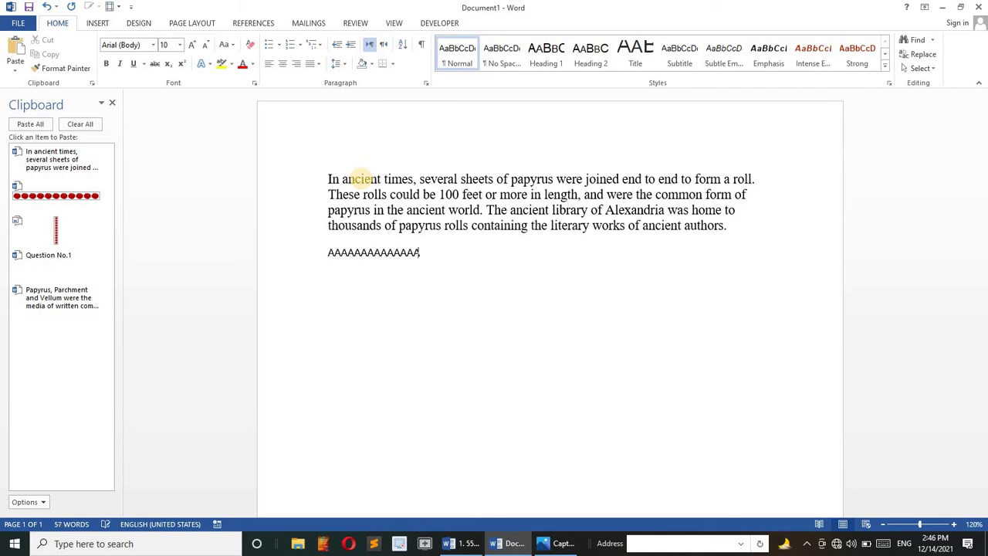
pyautogui.write('AAAAAAAAAAAAAAAAAAAAAAAAAAAAAAAAAAAAAAAAAAAAAAA')
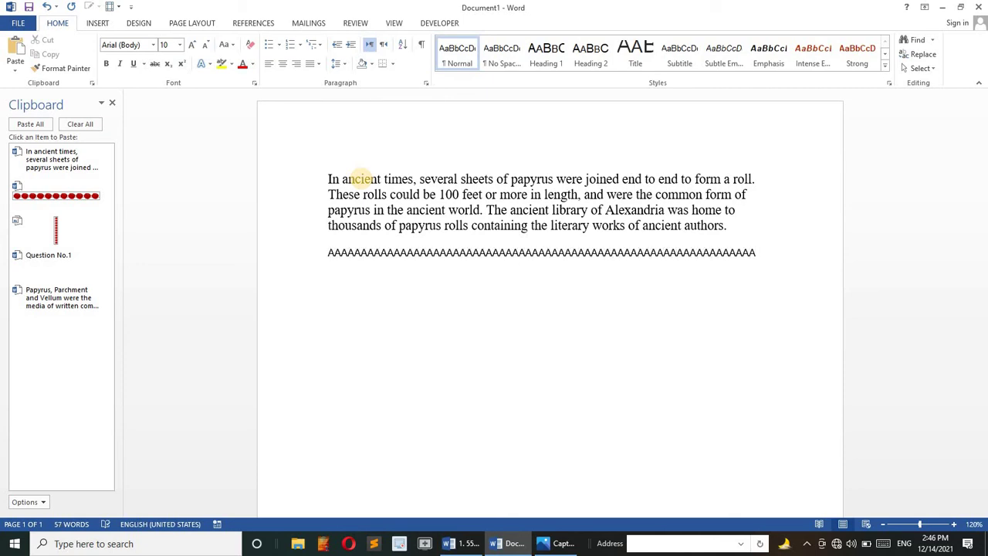
pyautogui.hotkey('ctrl', 'z')
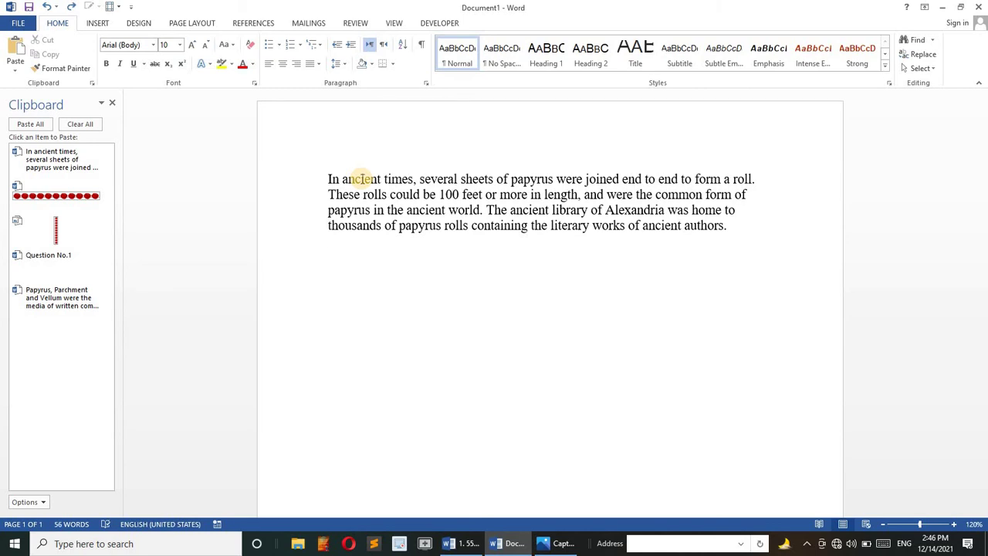
# - Write "A A A A" on the line below the pasted paragraph and copy it
pyautogui.write('A A A A')
pyautogui.hotkey('shift', 'Left')
pyautogui.hotkey('shift', 'Left')
pyautogui.hotkey('shift', 'Left')
pyautogui.hotkey('shift', 'Left')
pyautogui.hotkey('shift', 'Left')
pyautogui.hotkey('shift', 'Left')
pyautogui.hotkey('shift', 'Left')
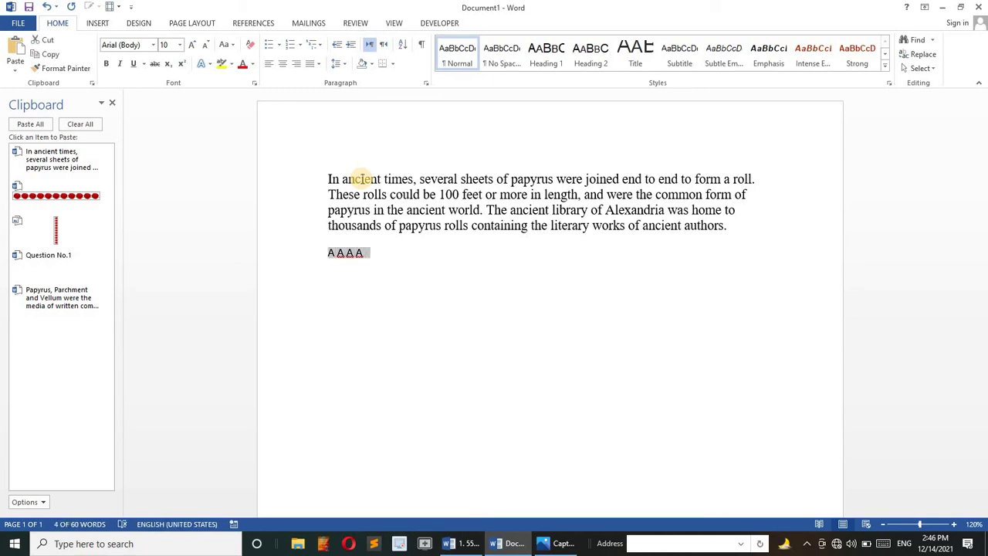
pyautogui.hotkey('ctrl', 'c')
pyautogui.press('Right')
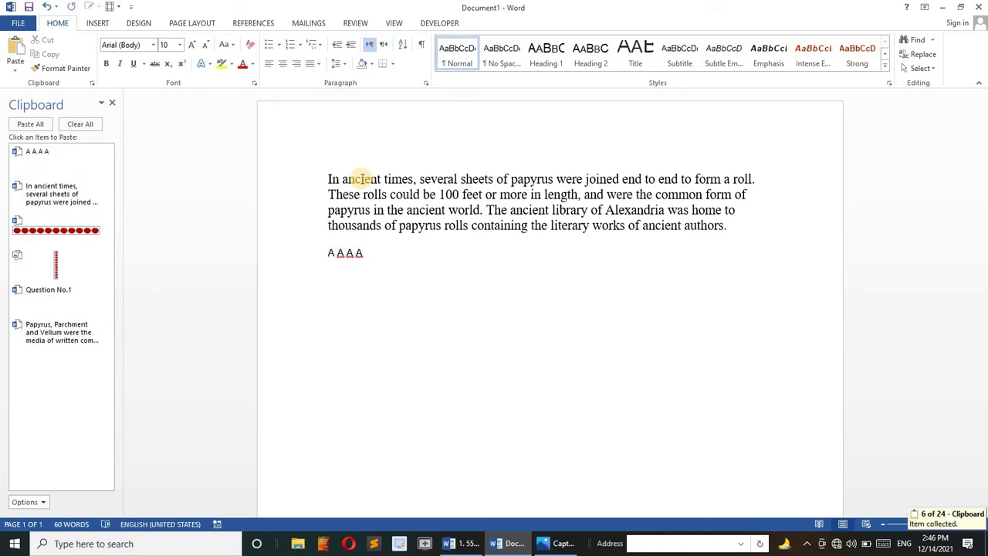
# - Paste the copied letters to build one row of twelve spaced A's, deleting the stray letters on the second line
pyautogui.hotkey('ctrl', 'v')
pyautogui.press('Return')
pyautogui.hotkey('ctrl', 'v')
pyautogui.press('Return')
pyautogui.press('Up')
pyautogui.press('Right')
pyautogui.press('Right')
pyautogui.press('Right')
pyautogui.press('Right')
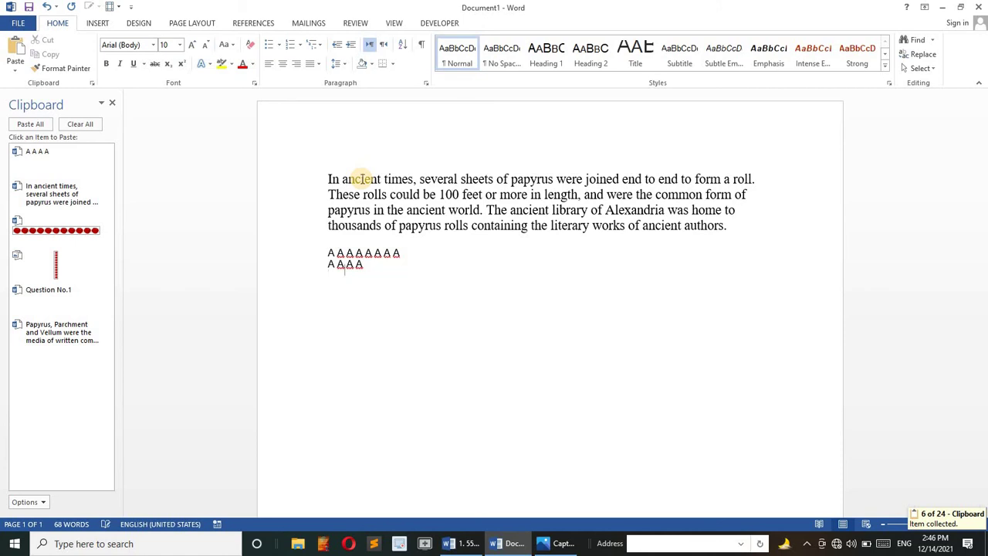
pyautogui.press('BackSpace')
pyautogui.press('BackSpace')
pyautogui.press('BackSpace')
pyautogui.press('BackSpace')
pyautogui.press('BackSpace')
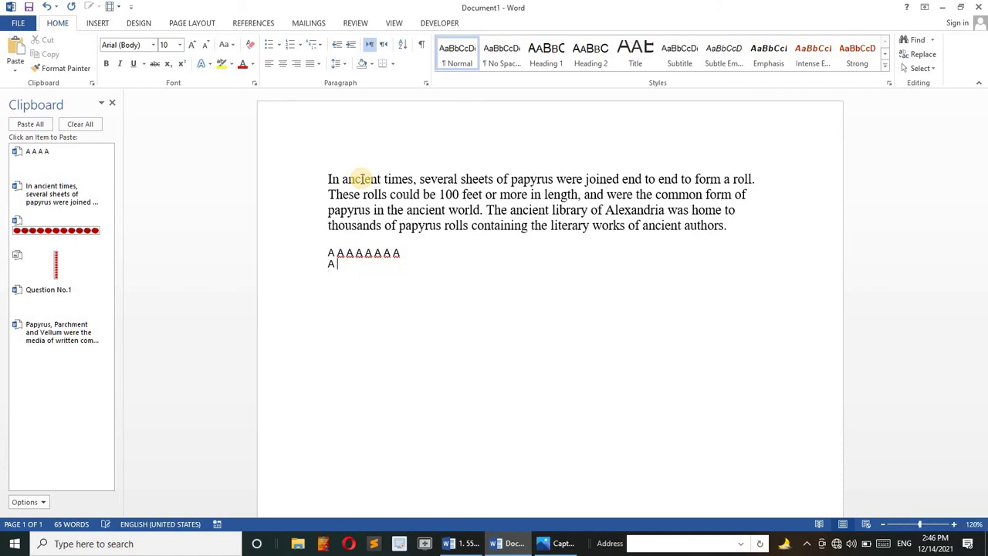
pyautogui.hotkey('ctrl', 'v')
pyautogui.press('Return')
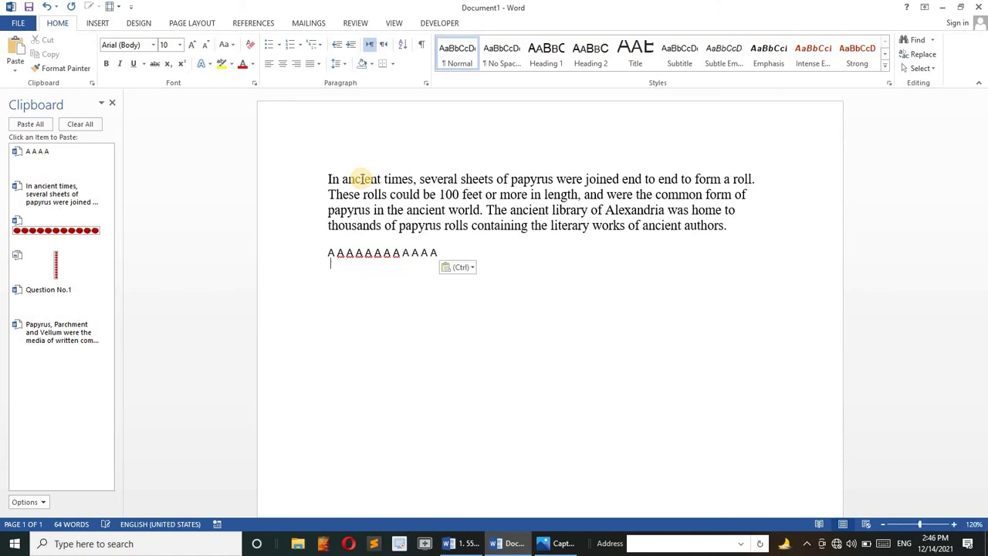
# - Paste the copied letters two more times to lengthen the row to twenty spaced A's, followed by a new line
pyautogui.press('BackSpace')
pyautogui.hotkey('ctrl', 'v')
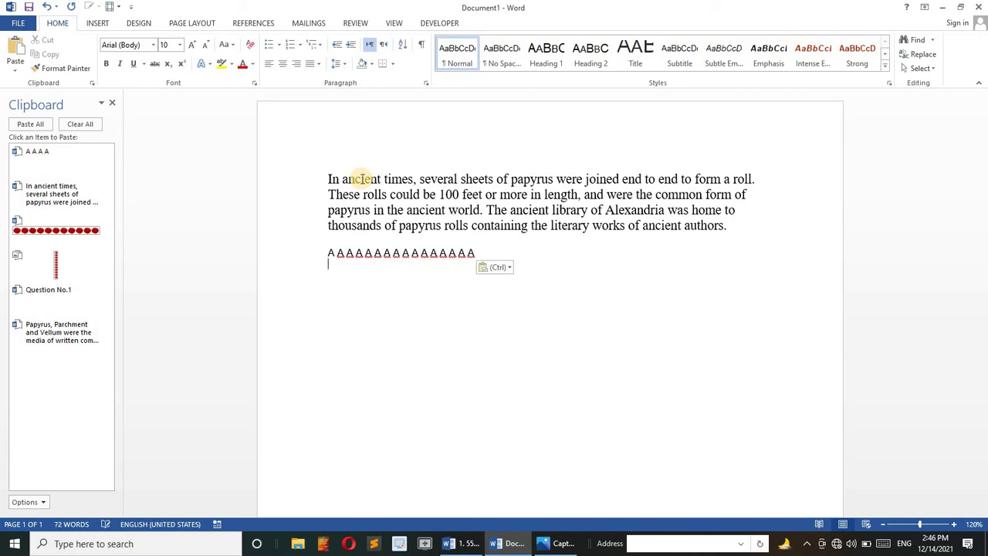
pyautogui.press('ctrl')
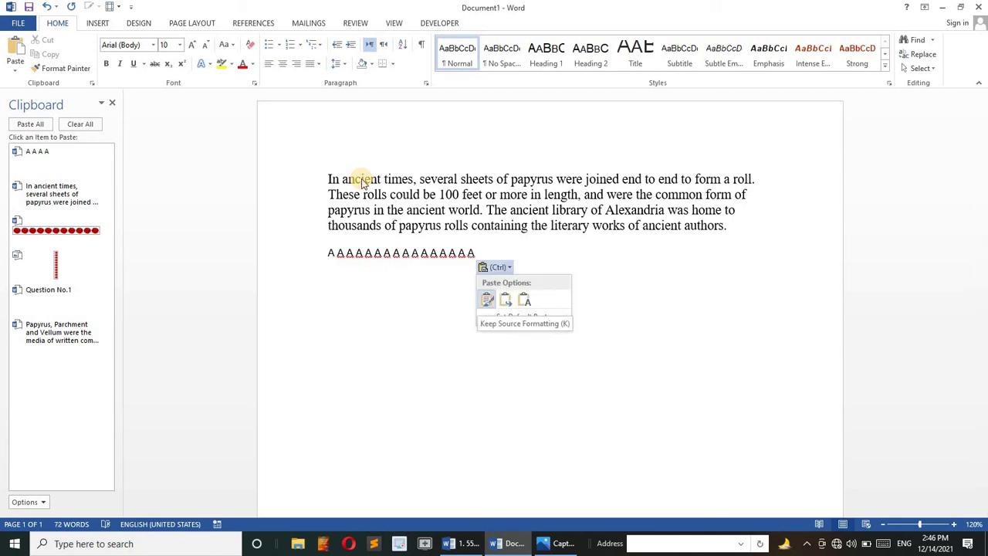
pyautogui.press('Escape')
pyautogui.press('Escape')
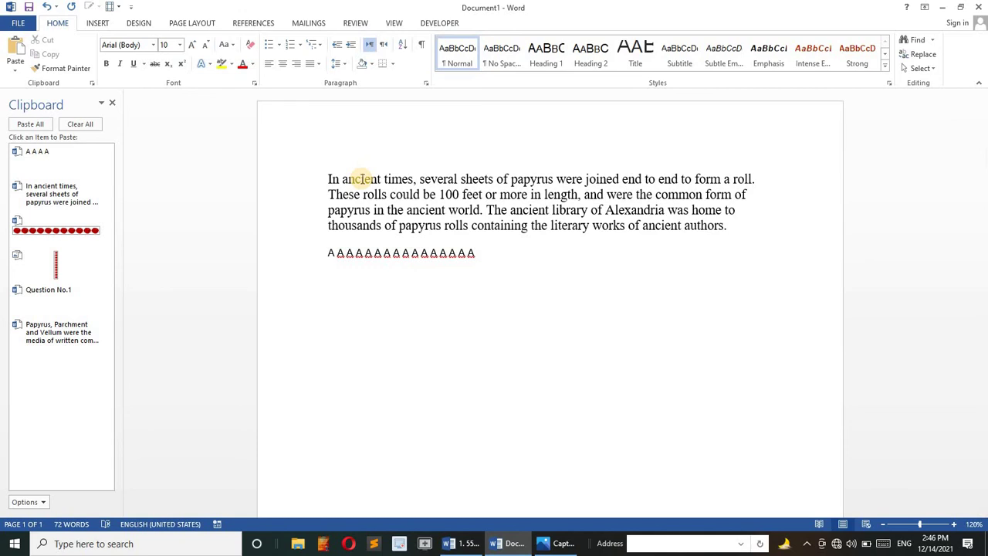
pyautogui.hotkey('ctrl', 'v')
pyautogui.press('Return')
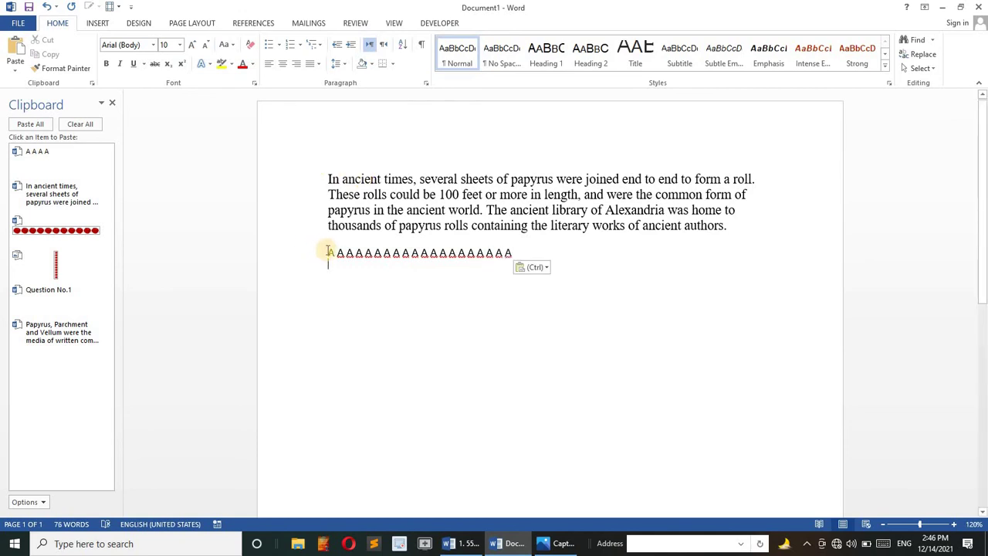
# - Enlarge the row of A's to font size 15 and make it bold
pyautogui.moveTo(328, 252); pyautogui.dragTo(515, 254)
pyautogui.hotkey('ctrl', ']')
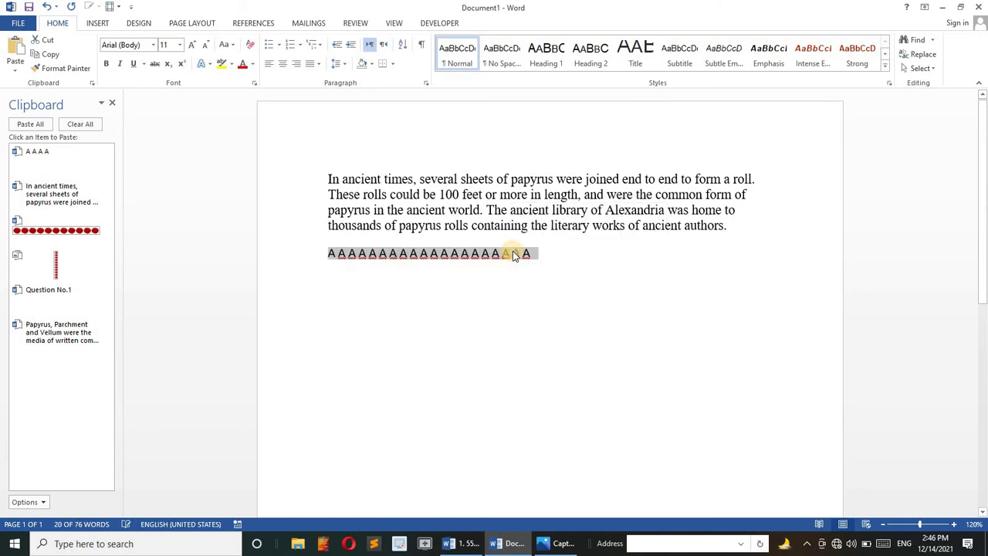
pyautogui.hotkey('ctrl', ']')
pyautogui.hotkey('ctrl', ']')
pyautogui.hotkey('ctrl', ']')
pyautogui.hotkey('ctrl', ']')
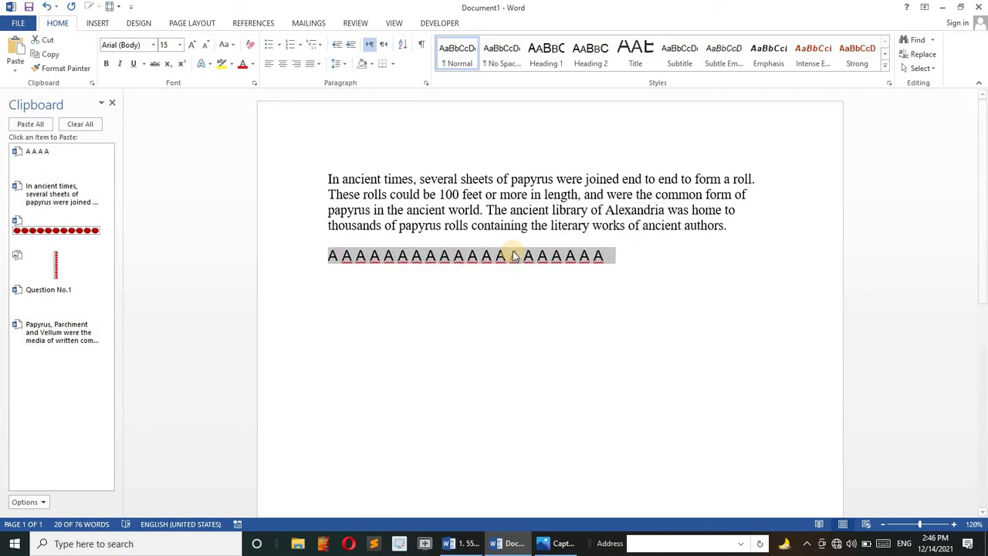
pyautogui.hotkey('ctrl', 'b')
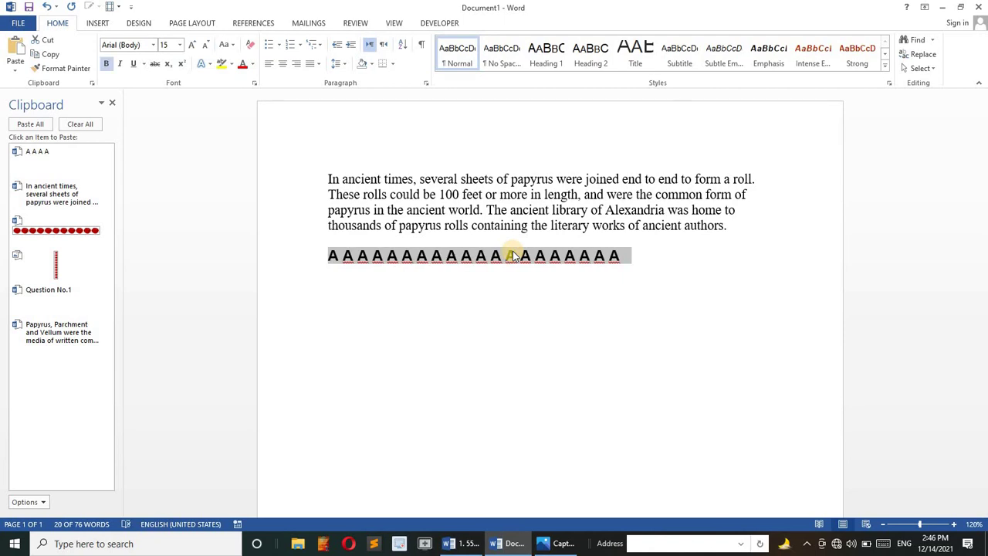
pyautogui.click(429, 371)
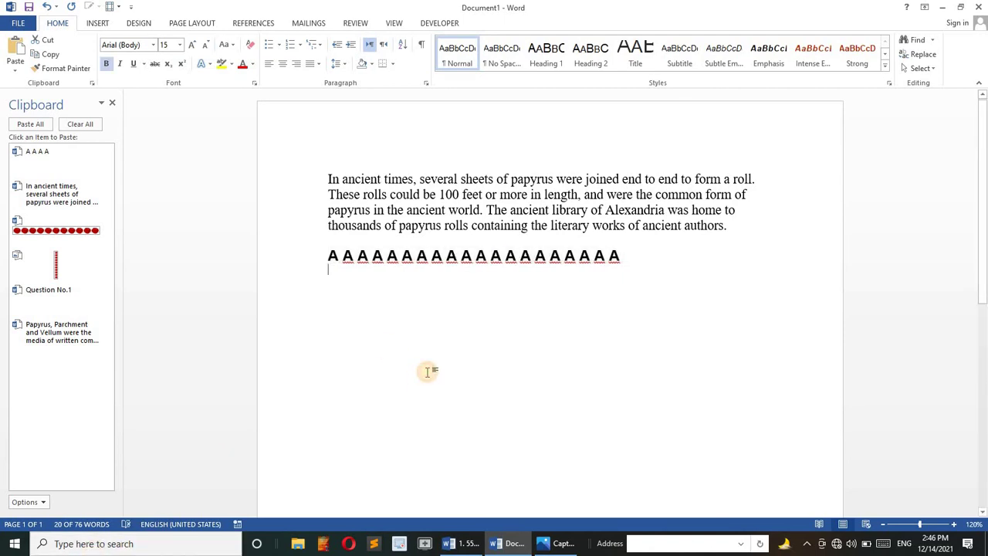
# - Open Snipping Tool, capture the typed row of bold A's as a new snip, and minimize the tool
pyautogui.click(49, 544)
pyautogui.write('SN')
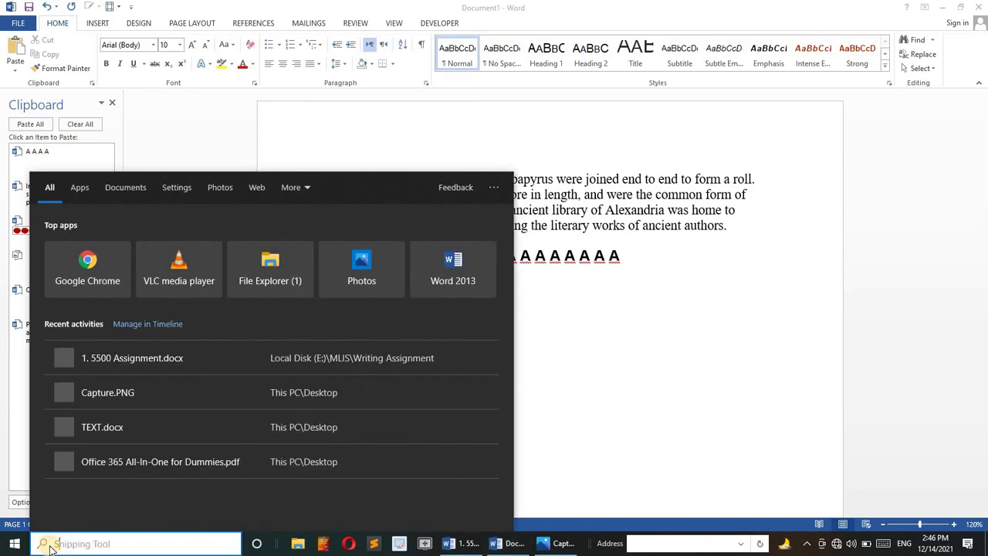
pyautogui.write('IP')
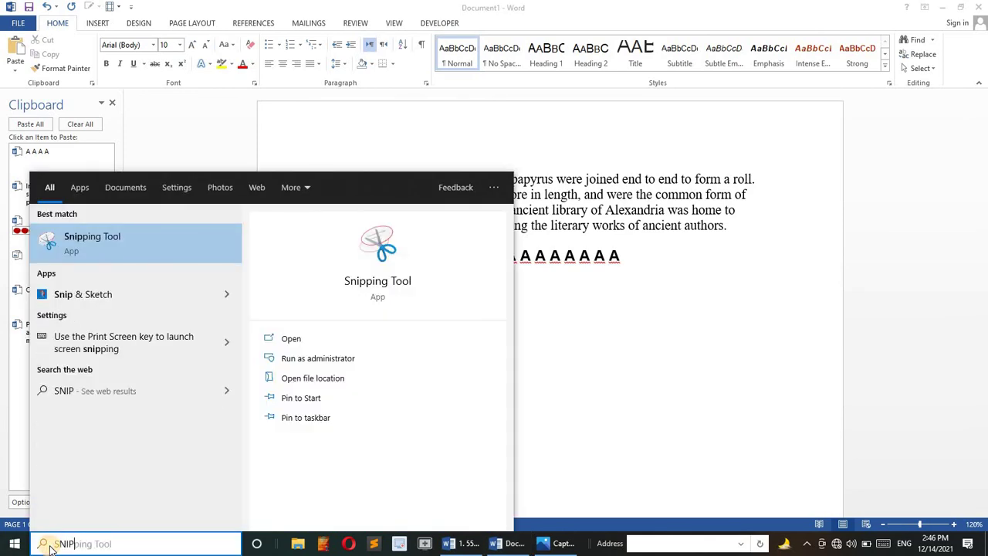
pyautogui.press('Return')
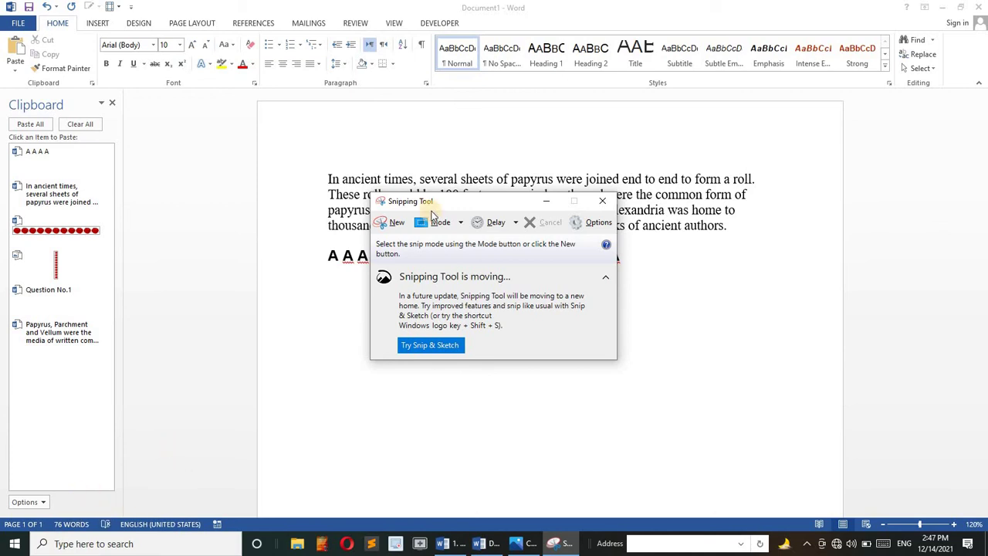
pyautogui.click(397, 225)
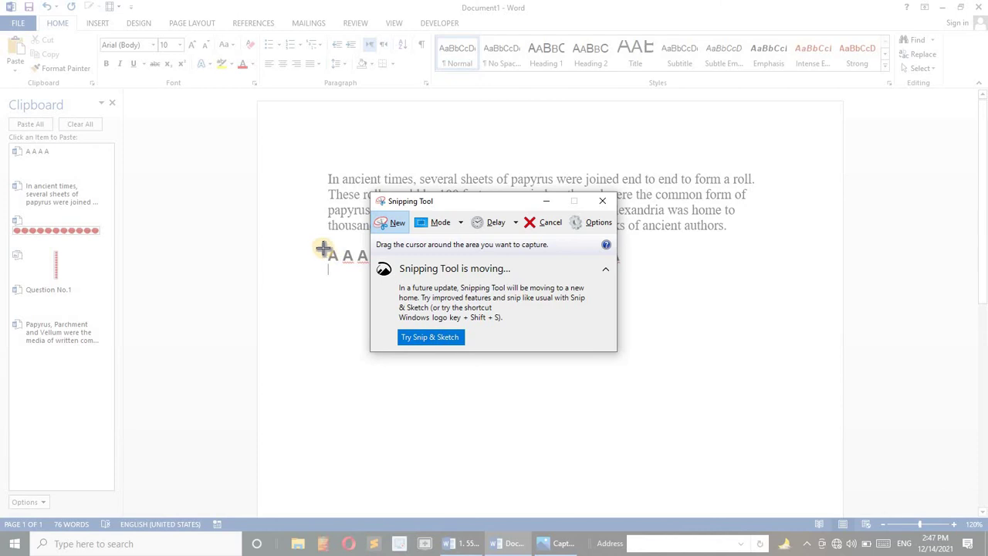
pyautogui.moveTo(323, 247); pyautogui.dragTo(622, 266)
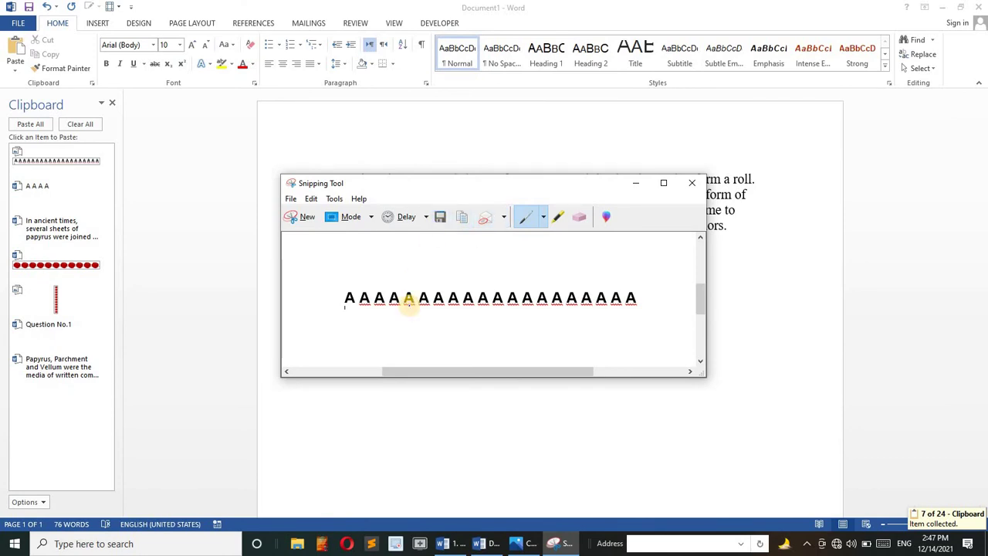
pyautogui.click(637, 184)
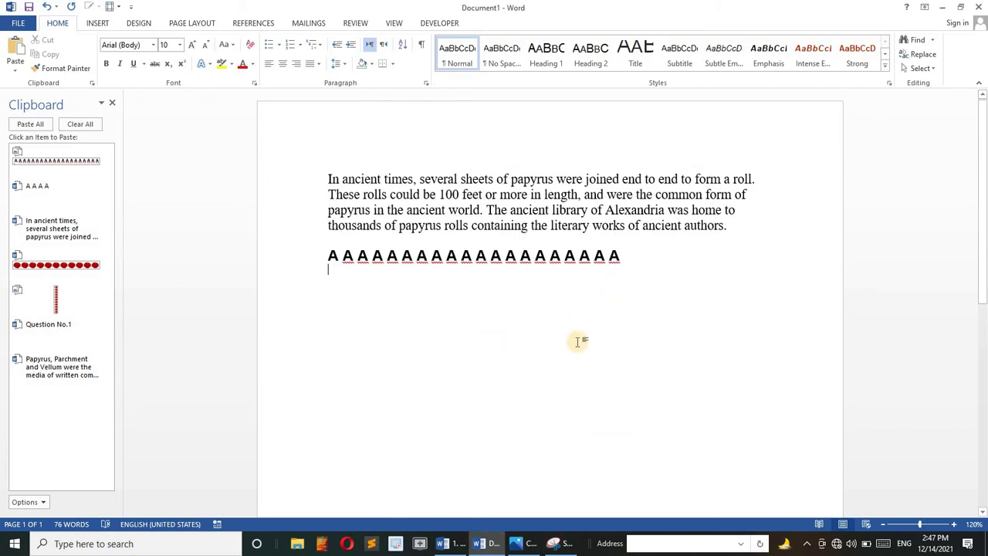
# - Paste the captured strip of A's, set its text wrapping to Behind Text, and place it directly above the paragraph
pyautogui.hotkey('ctrl', 'v')
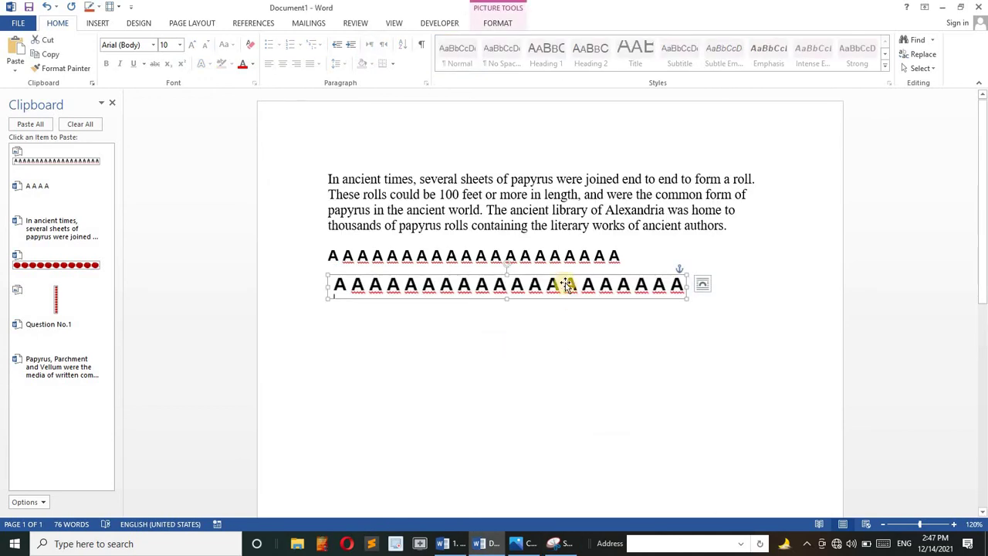
pyautogui.moveTo(563, 283); pyautogui.dragTo(545, 137)
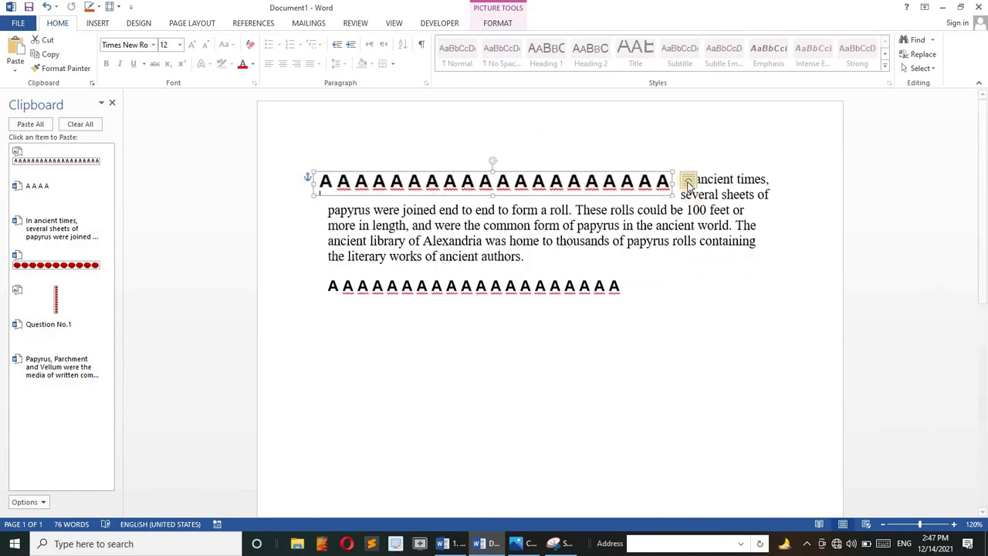
pyautogui.click(688, 183)
pyautogui.click(761, 291)
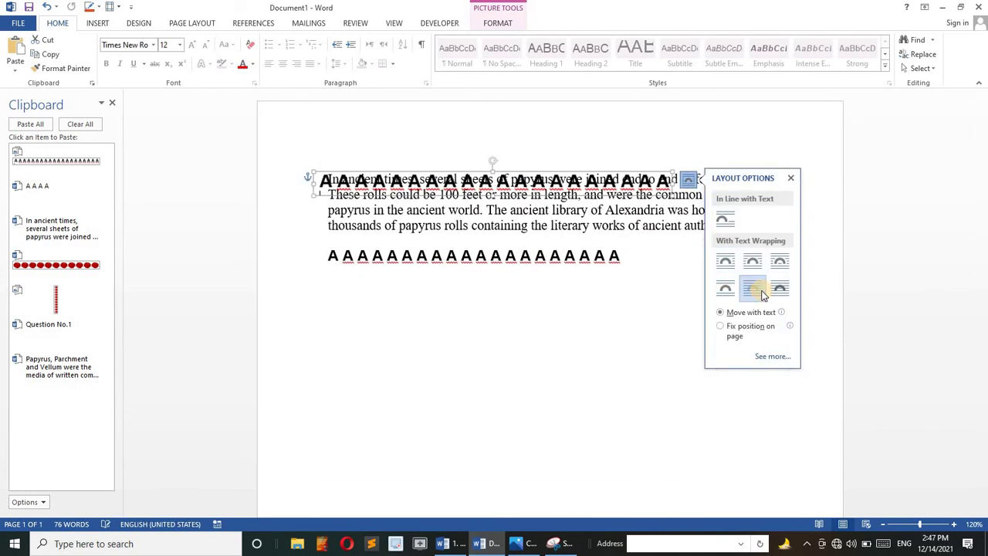
pyautogui.moveTo(545, 169)
pyautogui.mouseDown()
pyautogui.moveTo(545, 146)
pyautogui.moveTo(554, 152)
pyautogui.mouseUp()
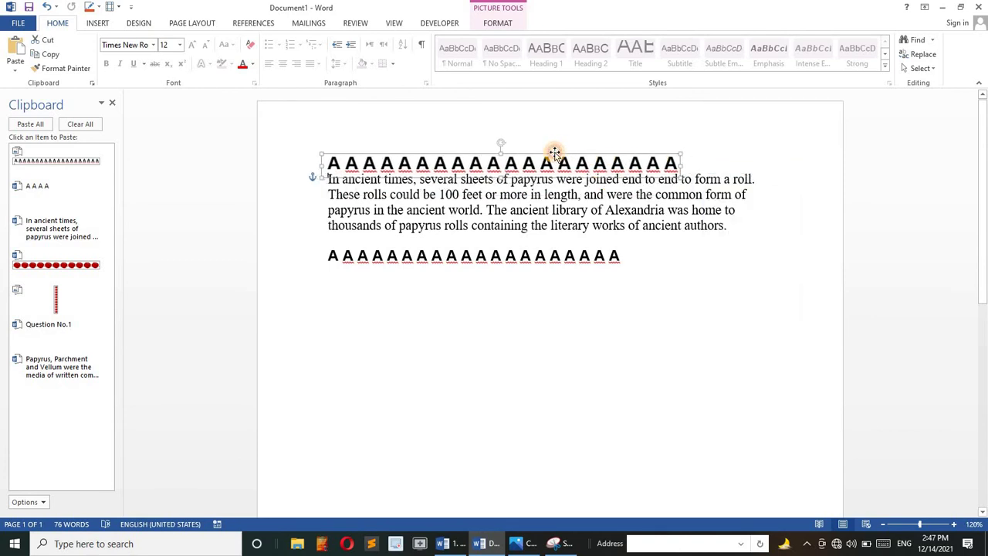
pyautogui.click(685, 295)
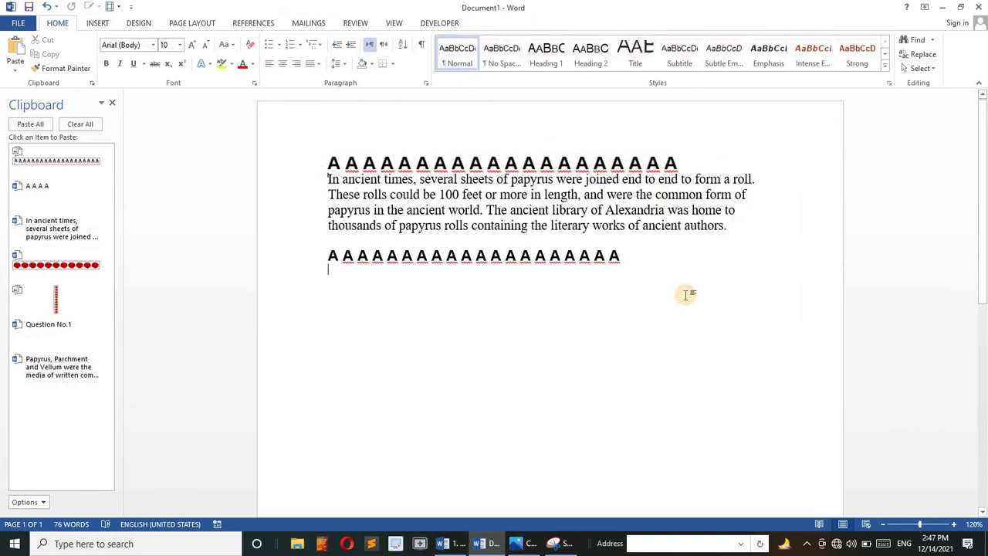
# - Paste a second strip, set it to Behind Text, and place it at the right end of the strip above the paragraph
pyautogui.hotkey('ctrl', 'v')
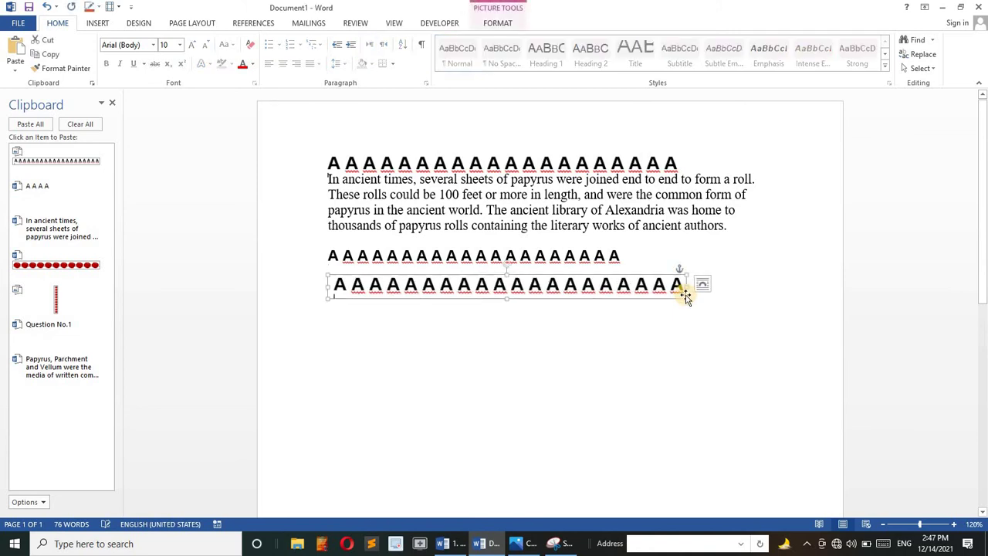
pyautogui.moveTo(624, 279); pyautogui.dragTo(721, 144)
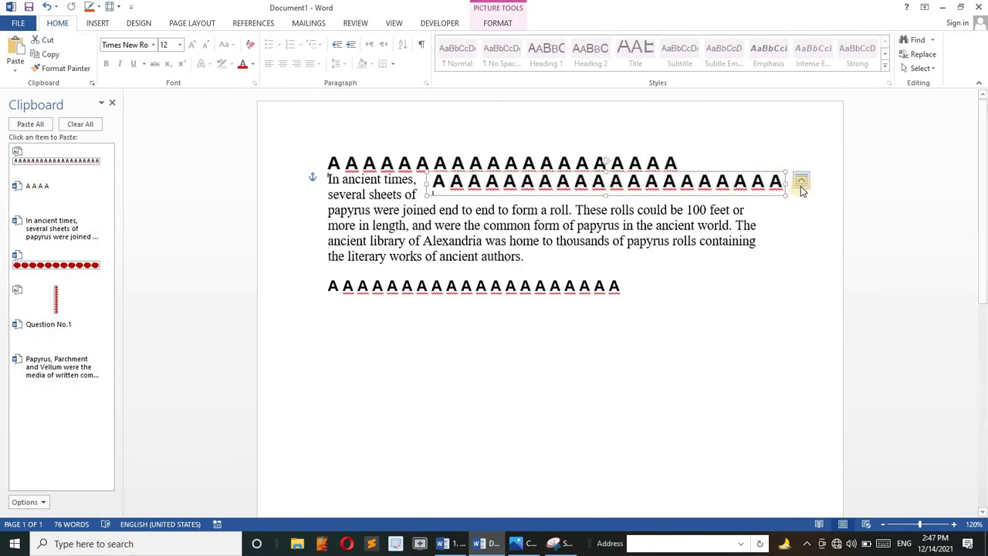
pyautogui.click(802, 179)
pyautogui.click(866, 287)
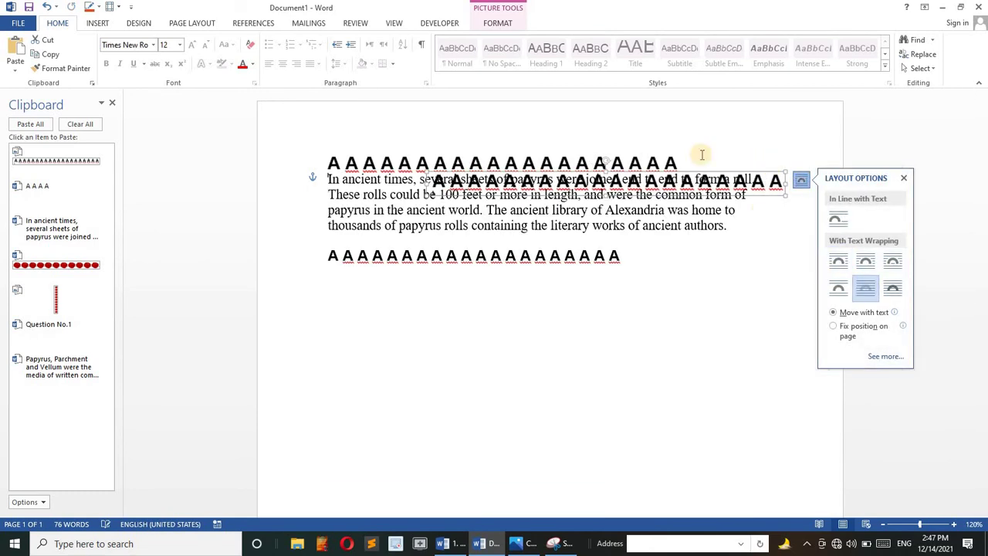
pyautogui.moveTo(686, 170); pyautogui.dragTo(939, 150)
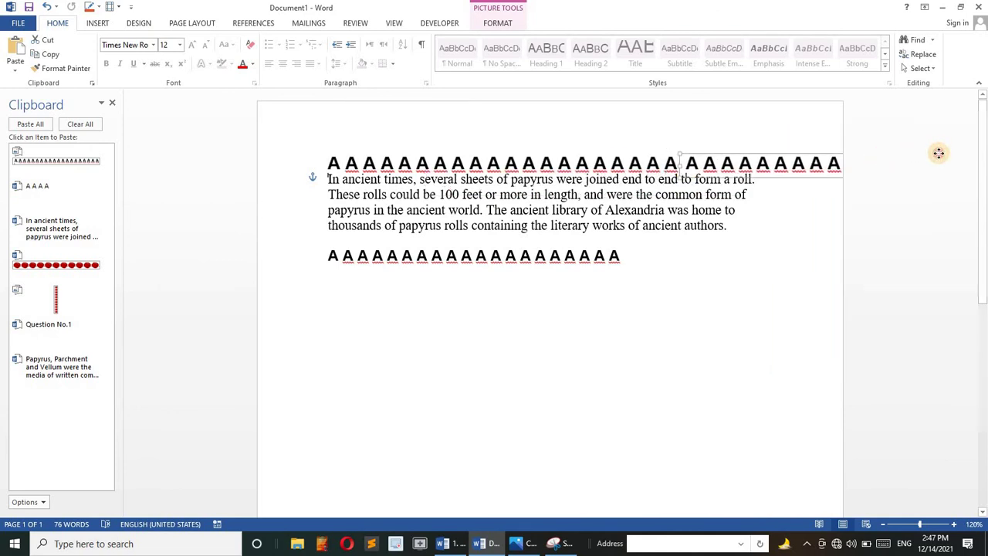
pyautogui.click(732, 225)
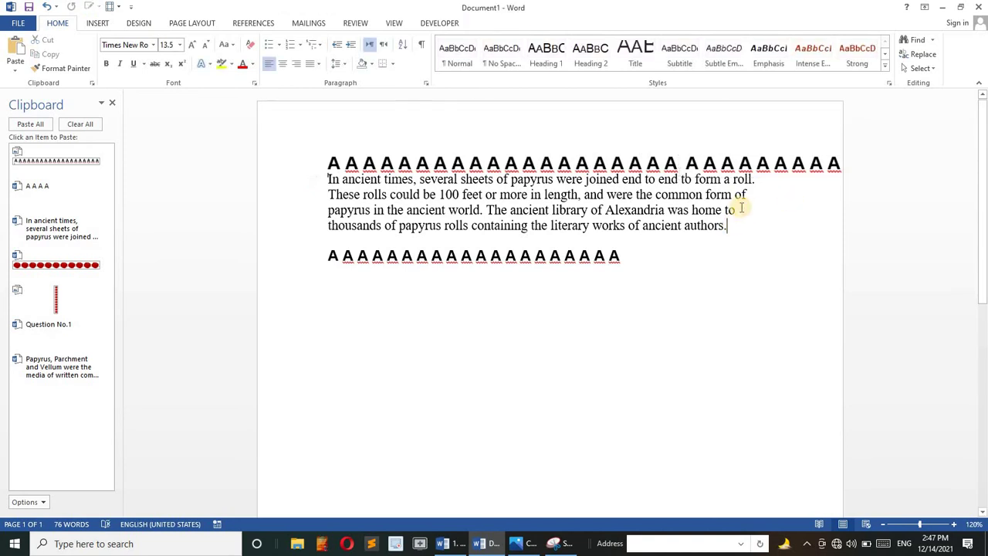
# - Nudge the second strip slightly left to close the gap to the first strip
pyautogui.click(745, 167)
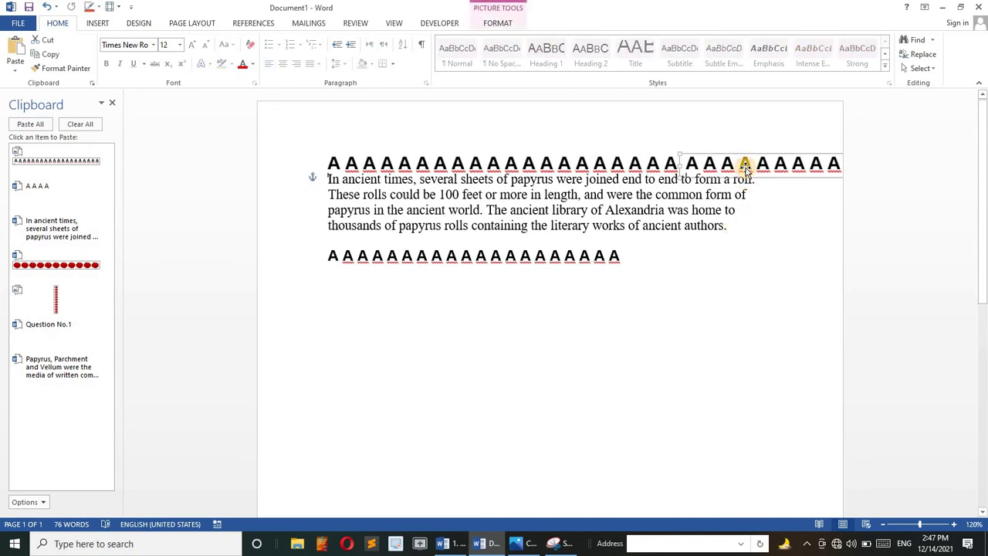
pyautogui.press('Left')
pyautogui.press('Left')
pyautogui.press('Left')
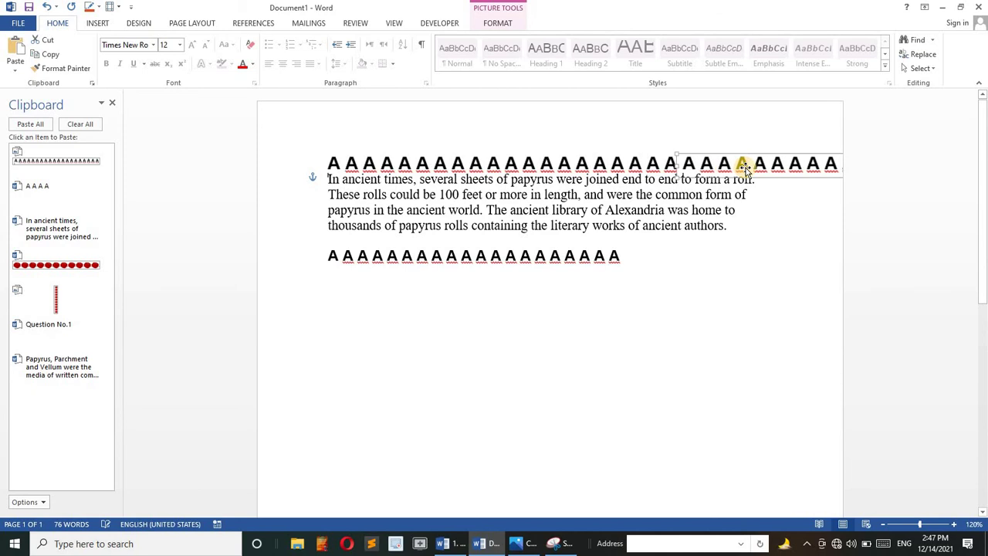
# - Try to crop the second strip from its left edge to remove the part overrunning the page margin
pyautogui.doubleClick(742, 165)
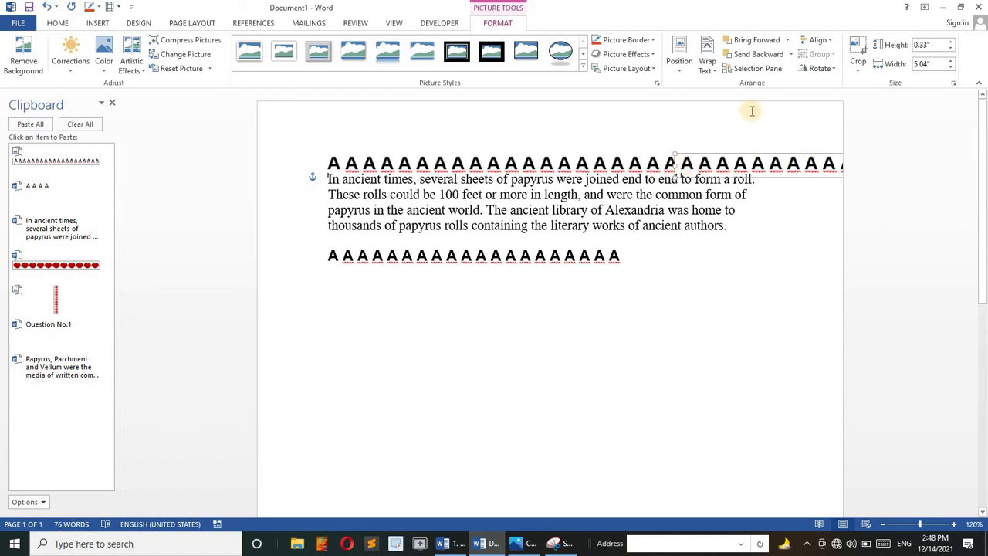
pyautogui.click(858, 46)
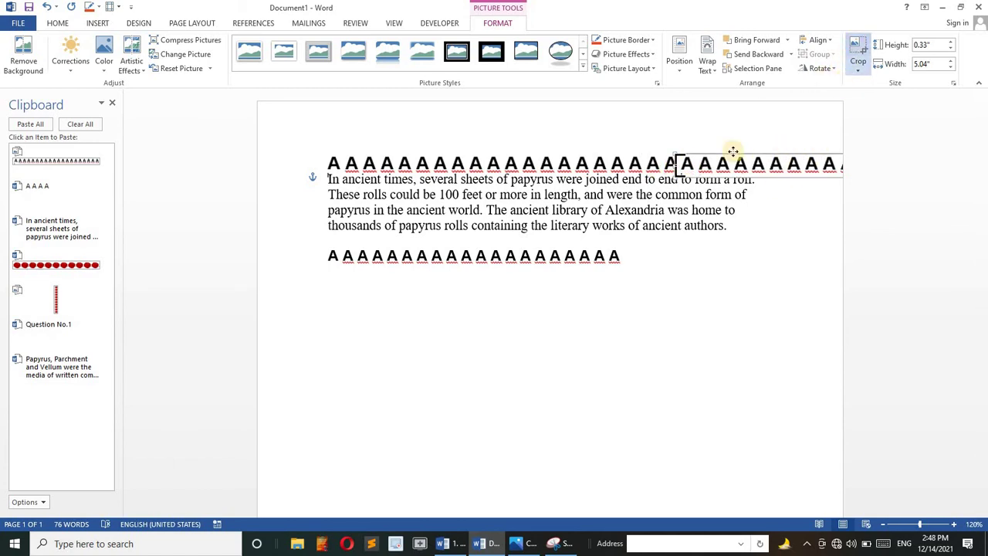
pyautogui.moveTo(677, 164); pyautogui.dragTo(784, 161)
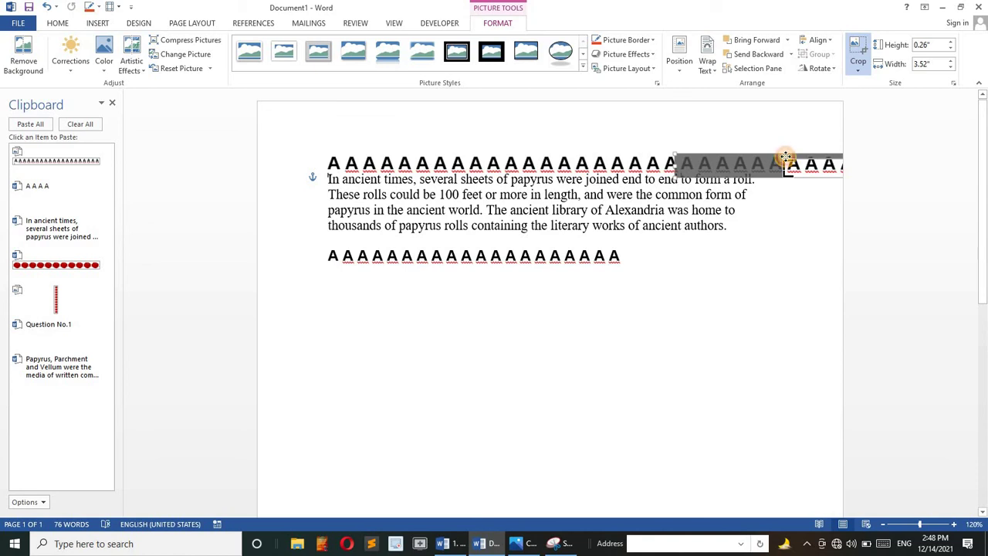
pyautogui.hotkey('ctrl', 'z')
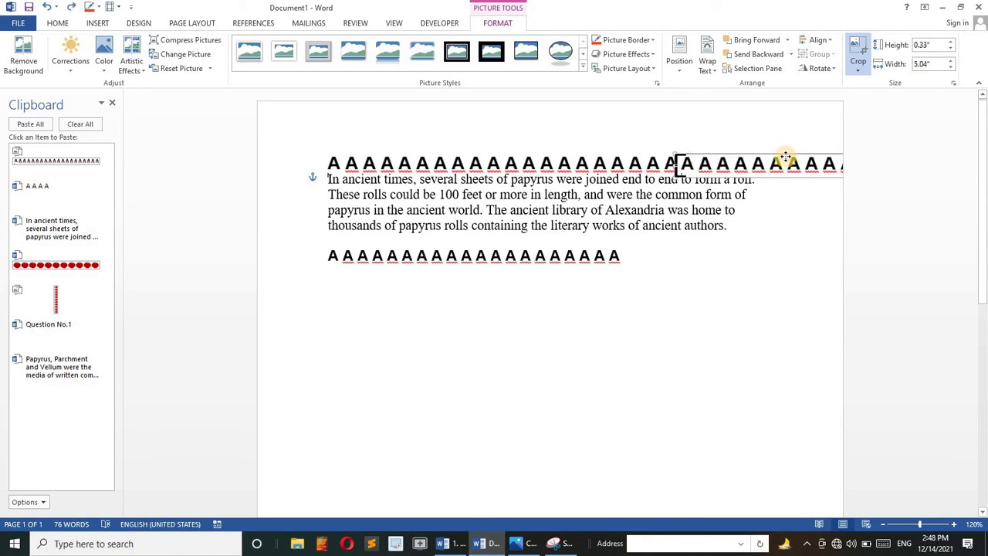
pyautogui.moveTo(785, 154); pyautogui.dragTo(651, 224)
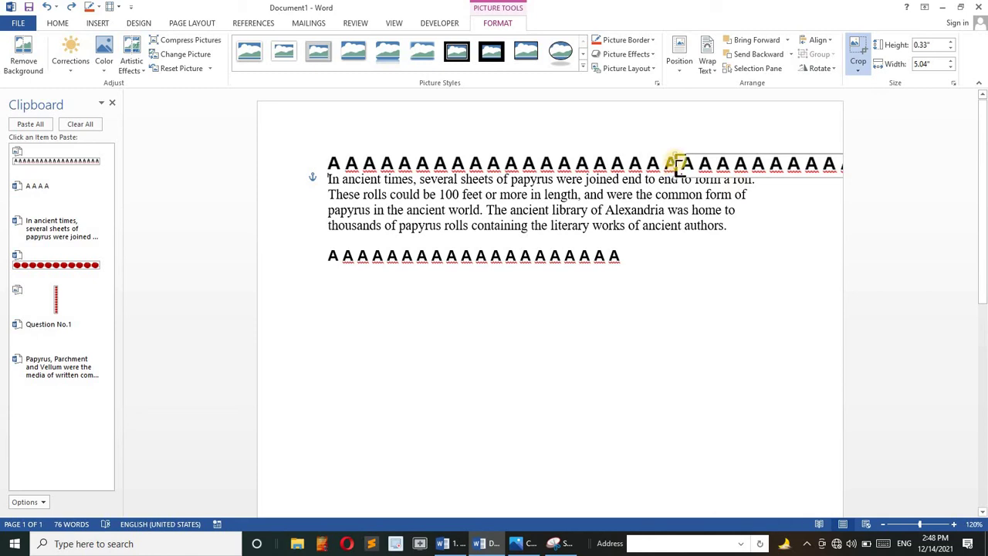
pyautogui.moveTo(676, 159); pyautogui.dragTo(878, 148)
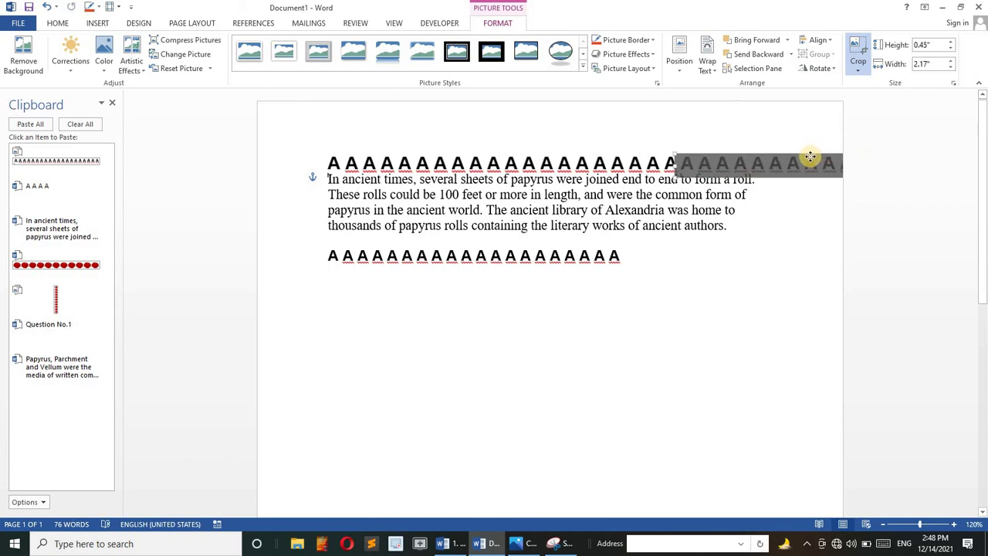
# - Paste a strip of A's directly beneath the paragraph and push the typed row of A's onto the line below it
pyautogui.click(765, 252)
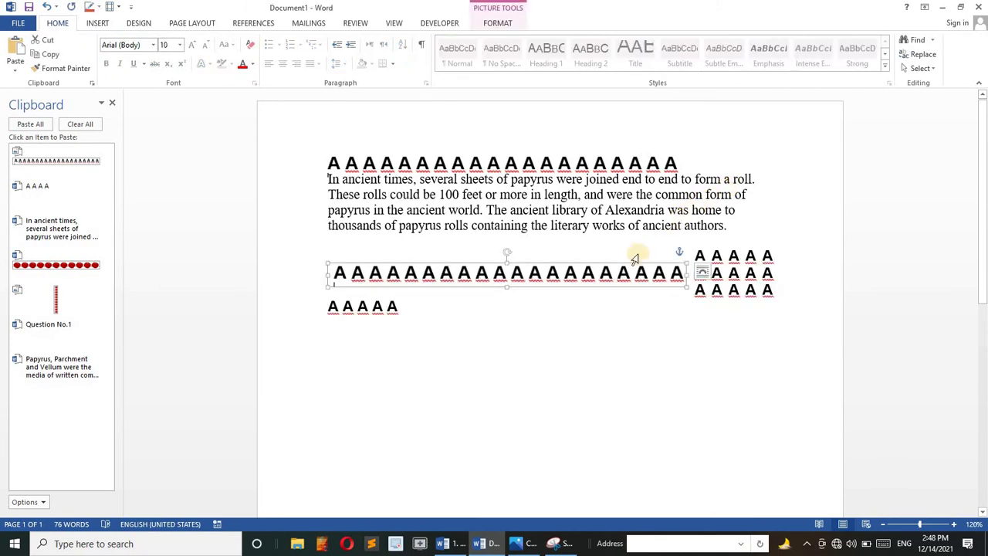
pyautogui.moveTo(629, 257); pyautogui.dragTo(626, 225)
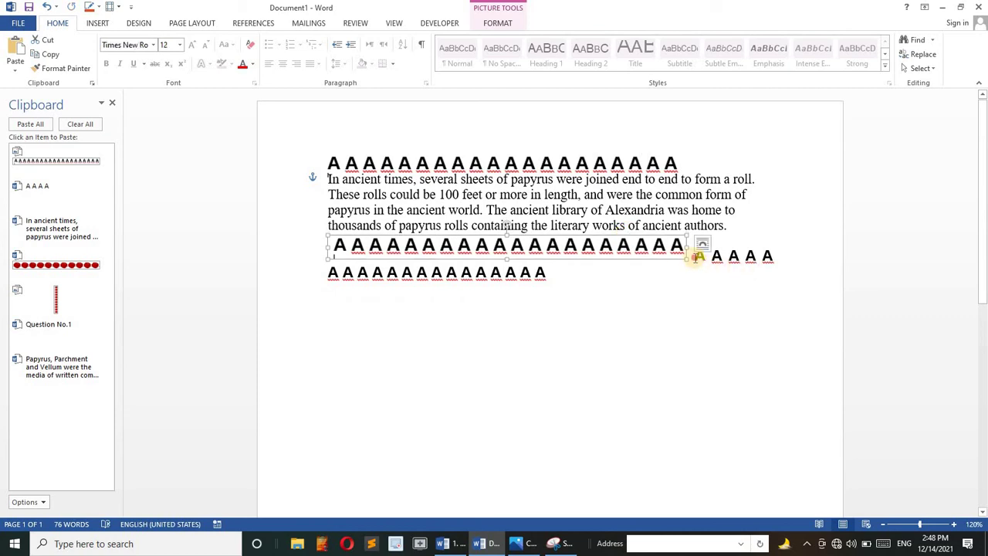
pyautogui.click(697, 257)
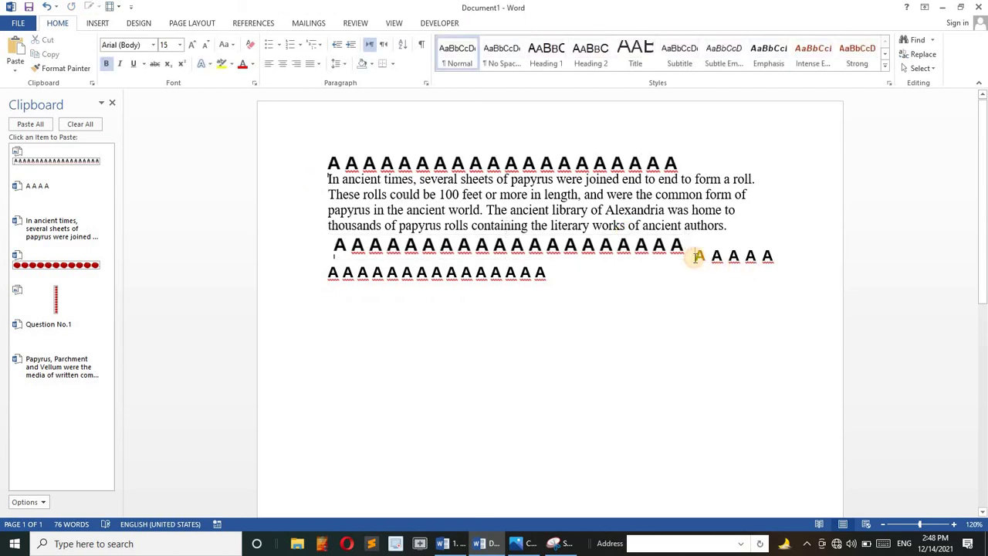
# - Duplicate the strip beneath the paragraph and set the copy's text wrapping to Behind Text
pyautogui.click(638, 246)
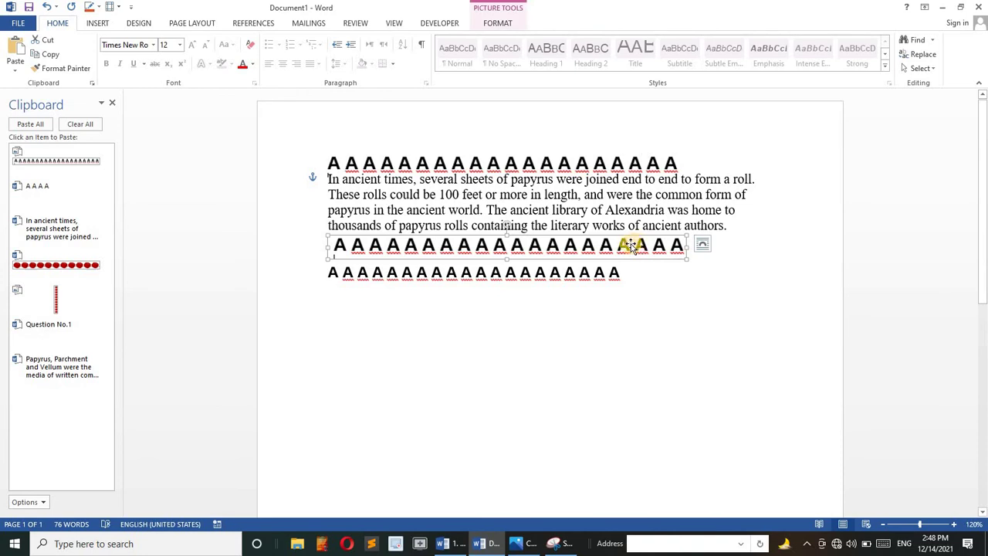
pyautogui.moveTo(631, 245); pyautogui.dragTo(640, 258)
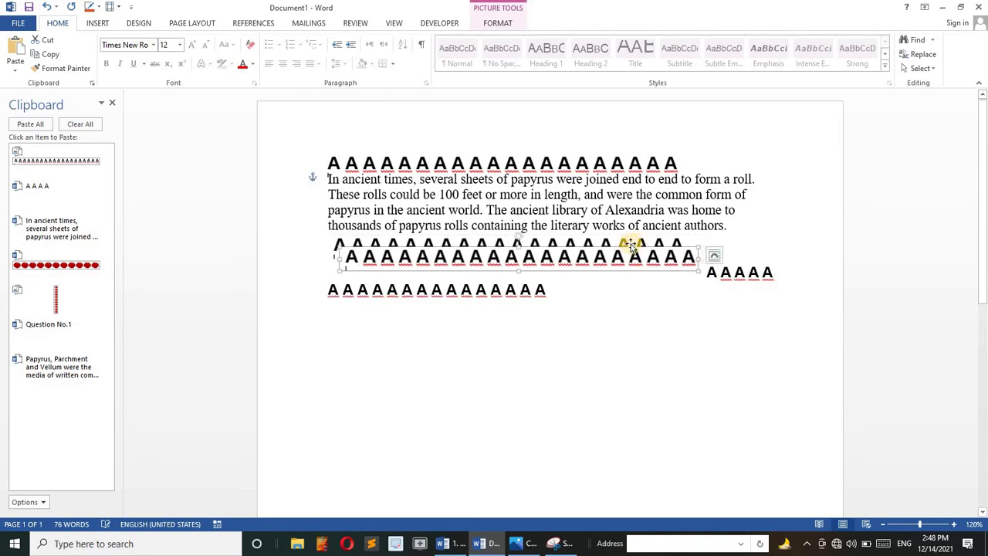
pyautogui.click(712, 257)
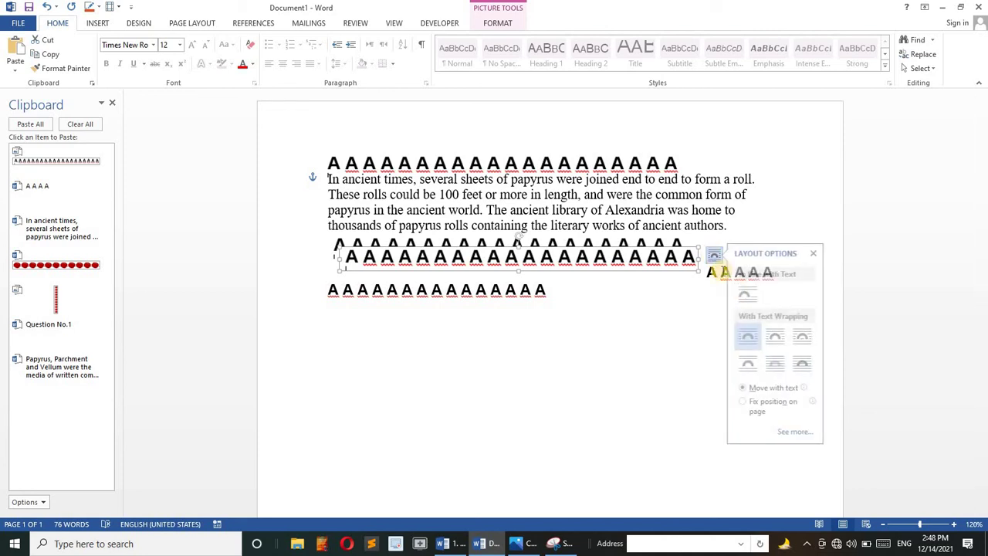
pyautogui.click(778, 363)
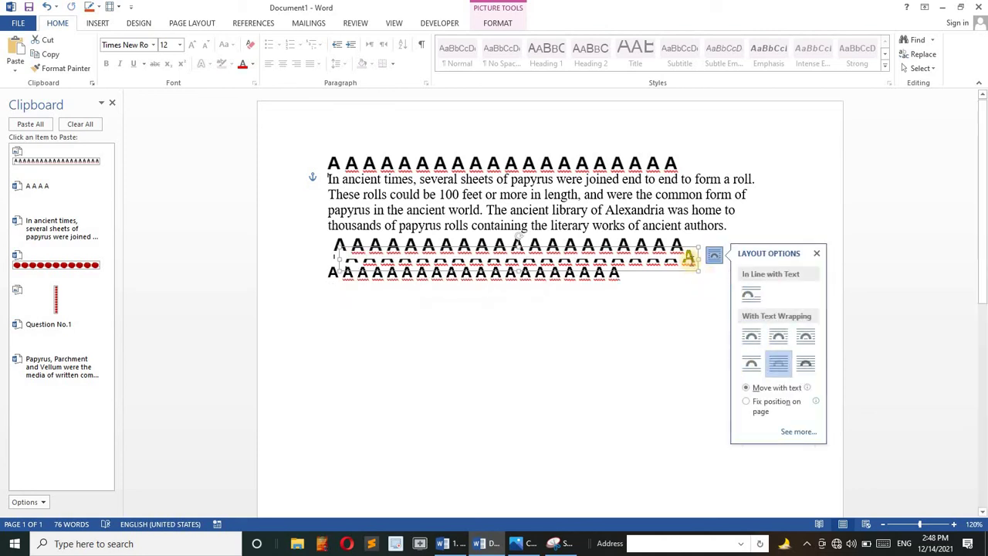
# - Move the duplicated strip clear of the row beneath the paragraph and crop it from its left edge to five A's, 1.24" wide
pyautogui.moveTo(693, 257); pyautogui.dragTo(484, 258)
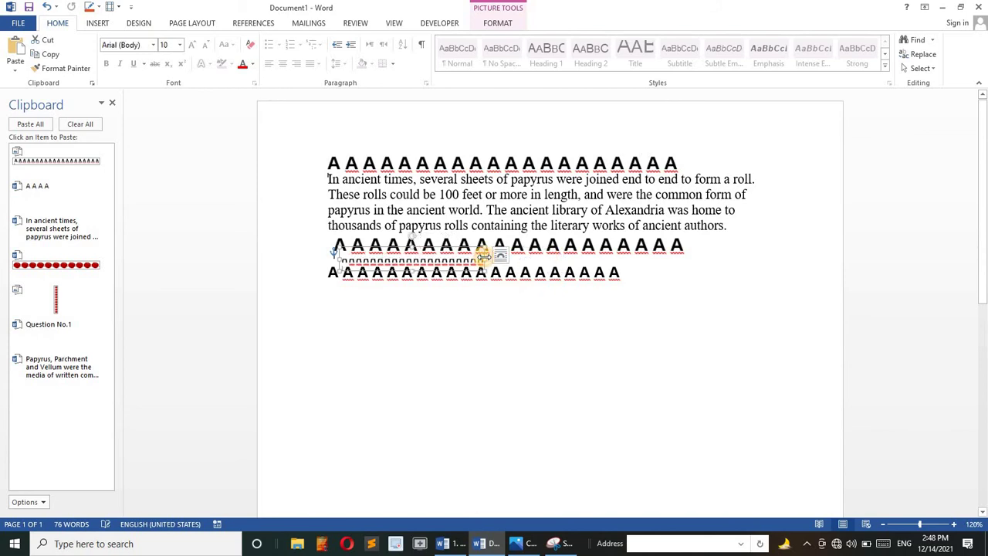
pyautogui.hotkey('ctrl', 'z')
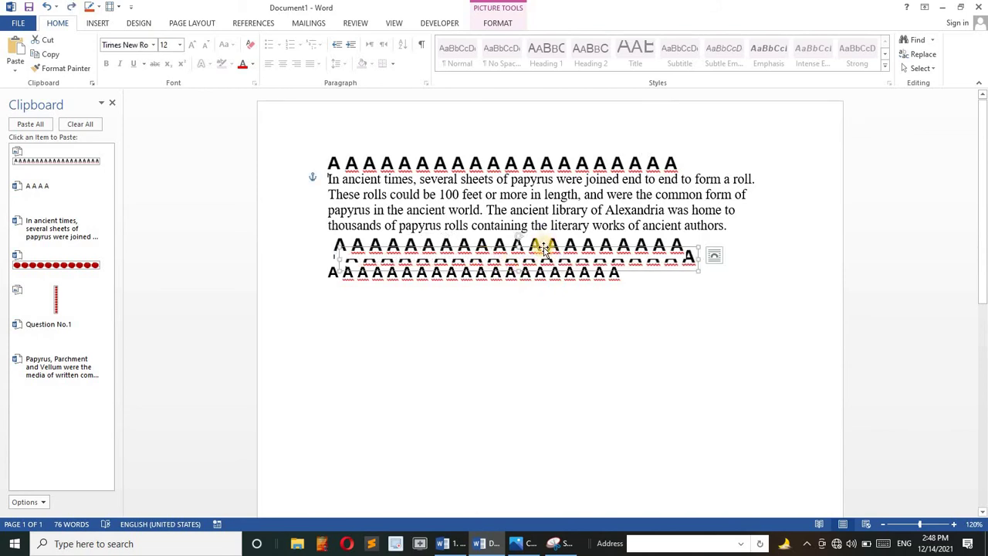
pyautogui.moveTo(543, 246); pyautogui.dragTo(613, 262)
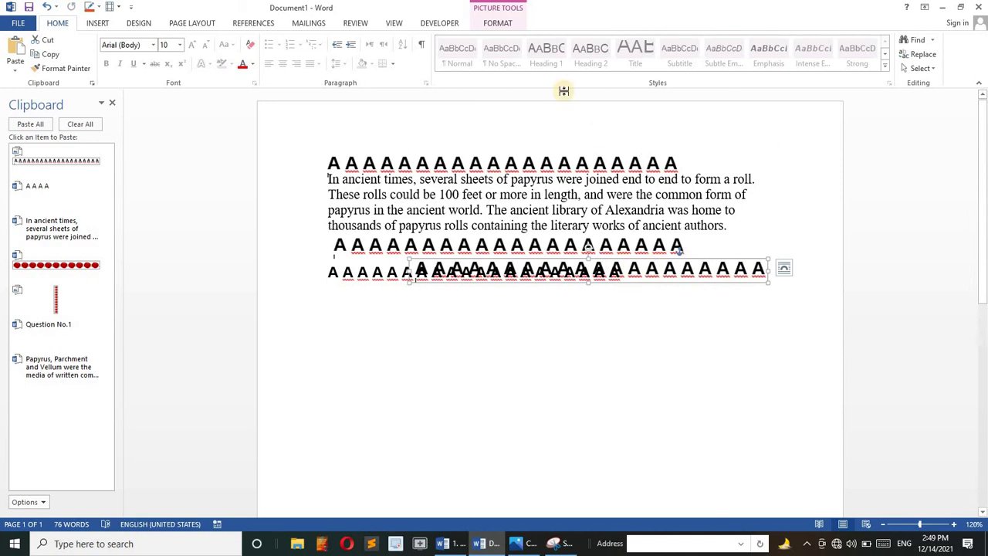
pyautogui.click(494, 27)
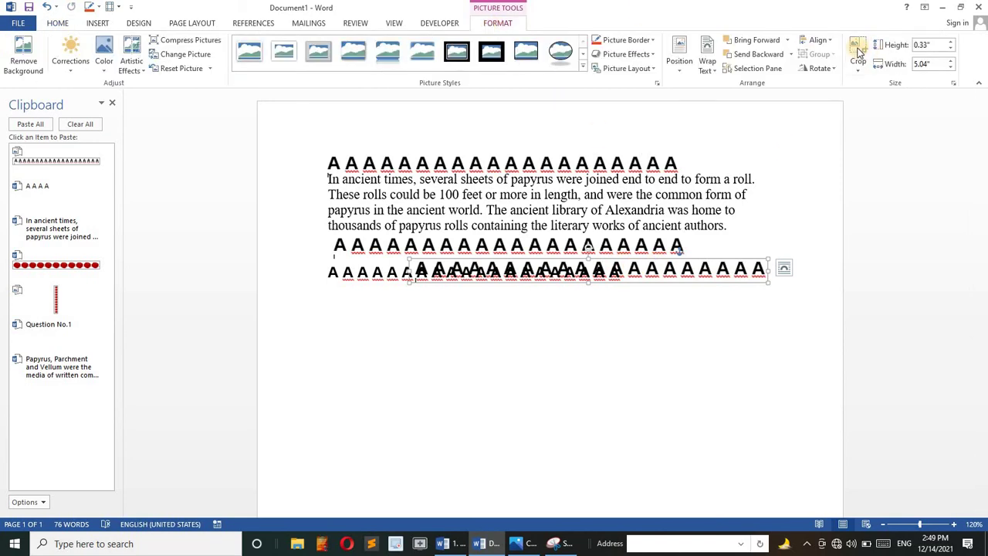
pyautogui.click(859, 51)
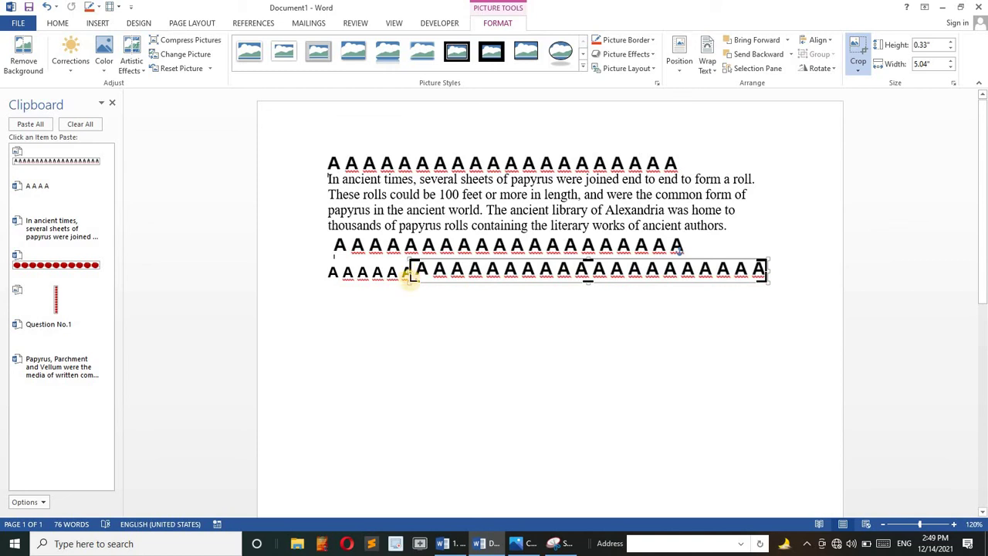
pyautogui.moveTo(410, 278)
pyautogui.mouseDown()
pyautogui.moveTo(613, 272)
pyautogui.moveTo(678, 283)
pyautogui.mouseUp()
pyautogui.click(678, 282)
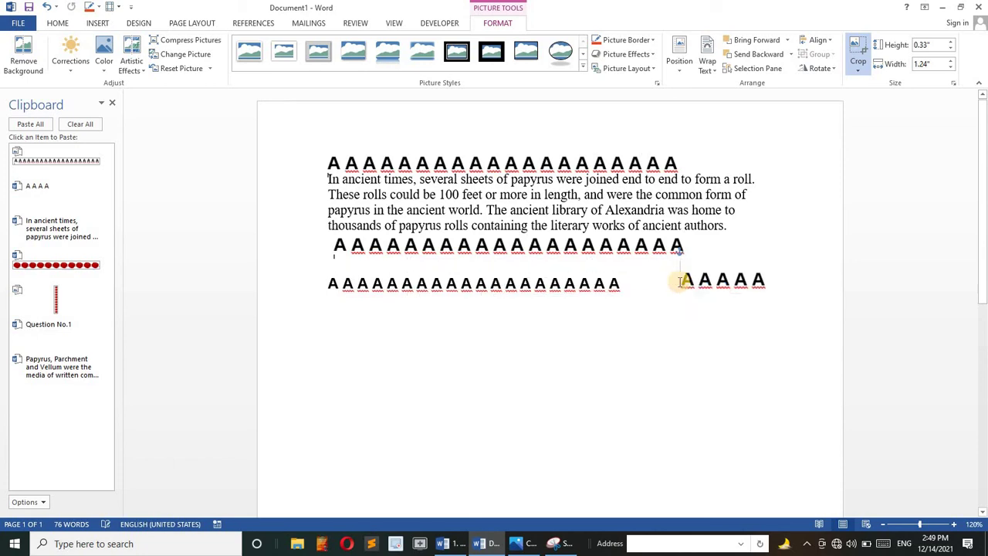
# - Place the five-letter strip at the end of the row beneath the paragraph and a copy at the end of the row above
pyautogui.click(710, 282)
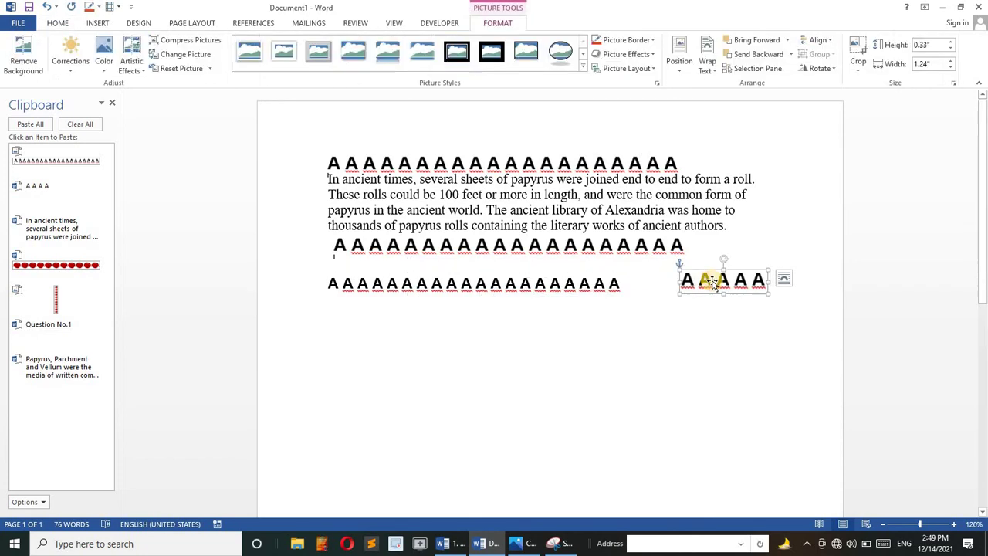
pyautogui.moveTo(710, 279); pyautogui.dragTo(716, 245)
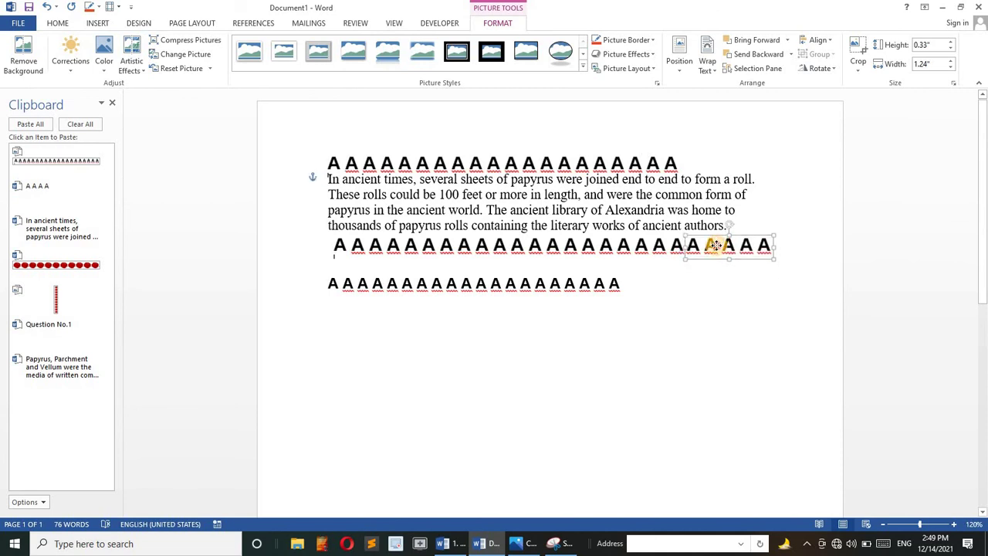
pyautogui.hotkey('ctrl', 'c')
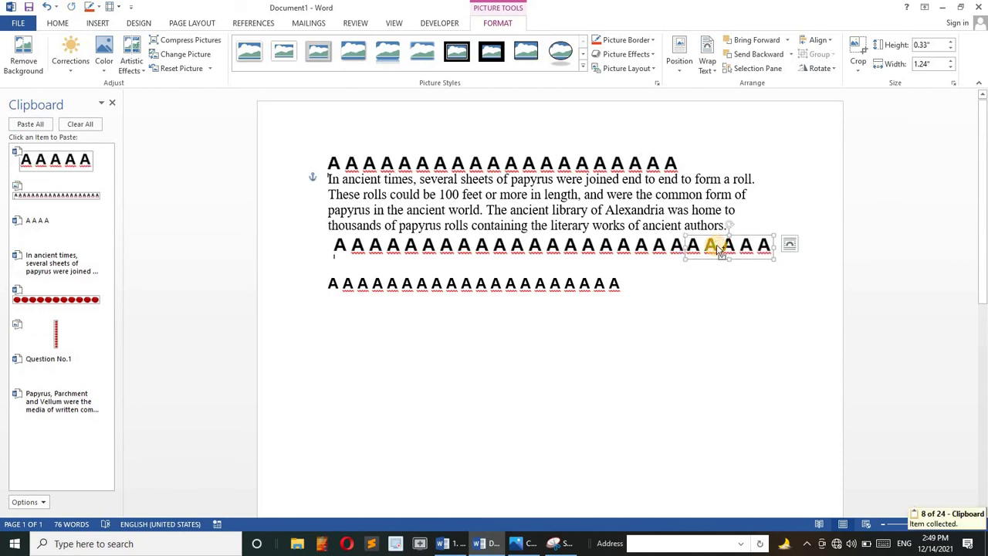
pyautogui.hotkey('ctrl', 'v')
pyautogui.moveTo(731, 262); pyautogui.dragTo(709, 162)
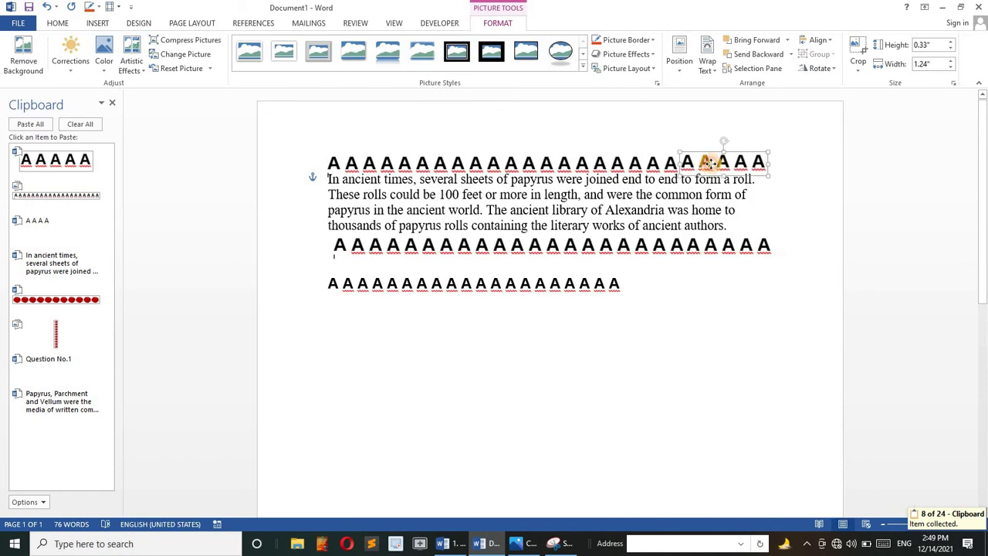
# - Paste two more copies of the five-letter strip, rotate them upright, and place one along each side of the paragraph
pyautogui.click(725, 371)
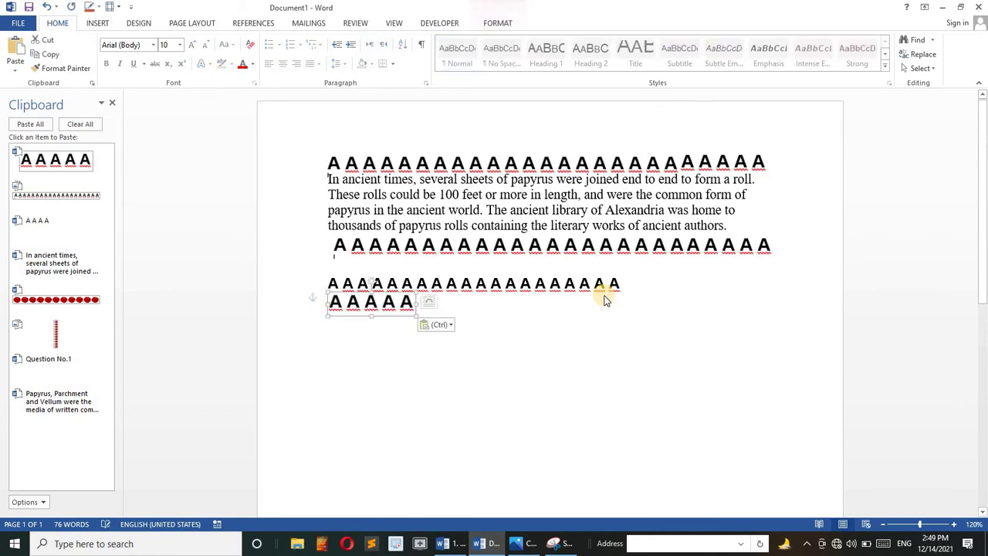
pyautogui.hotkey('ctrl', 'v')
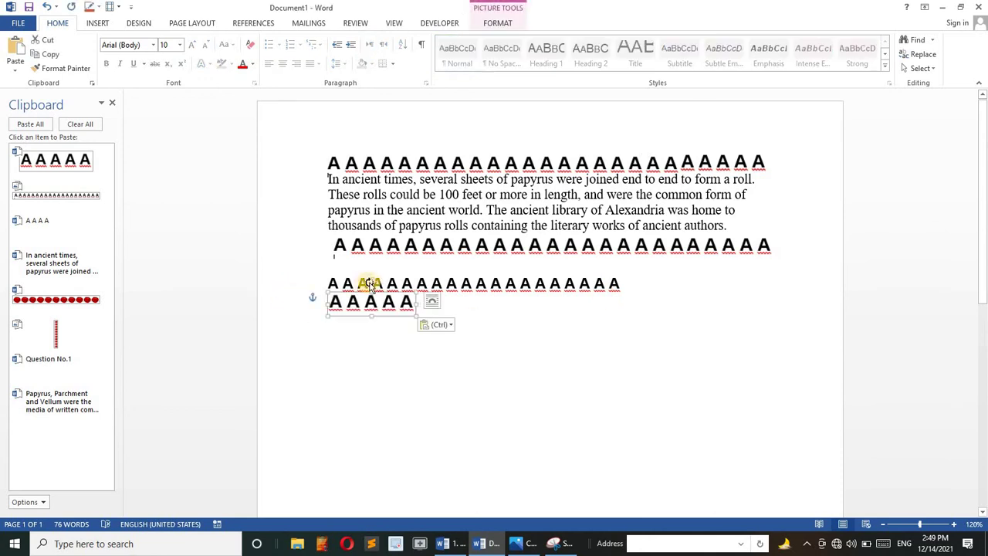
pyautogui.moveTo(369, 286); pyautogui.dragTo(309, 210)
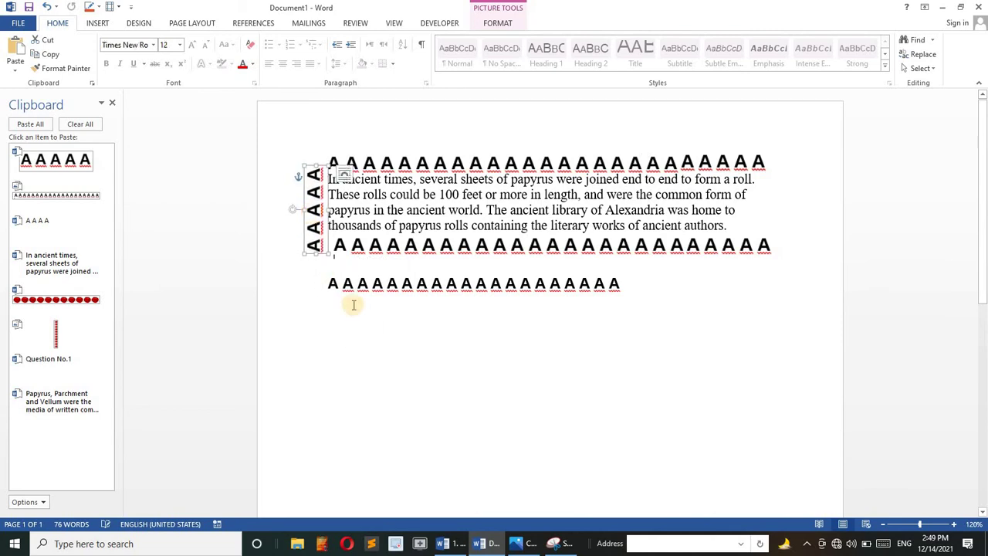
pyautogui.hotkey('ctrl', 'v')
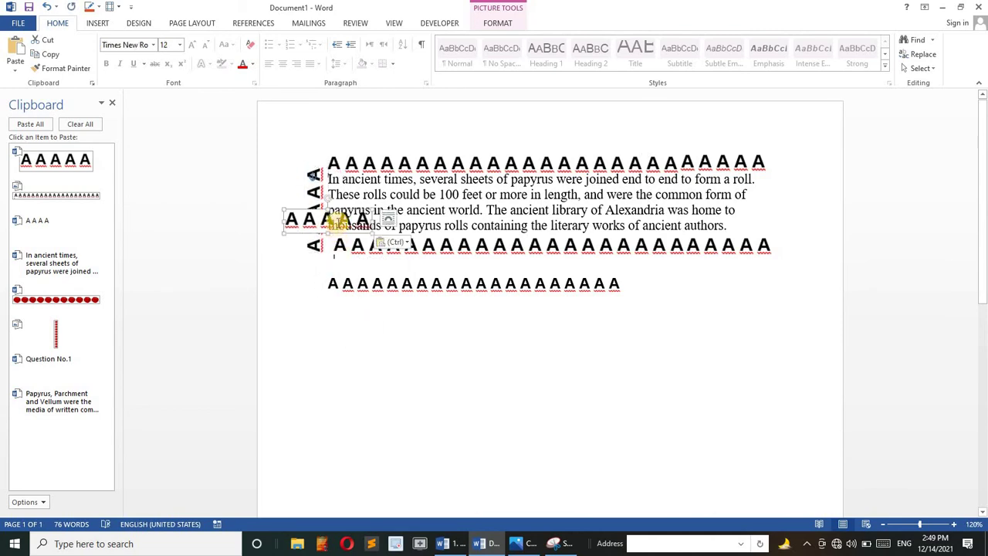
pyautogui.moveTo(337, 220); pyautogui.dragTo(794, 203)
# - Delete the typed row of A's below the framed paragraph
pyautogui.click(538, 293)
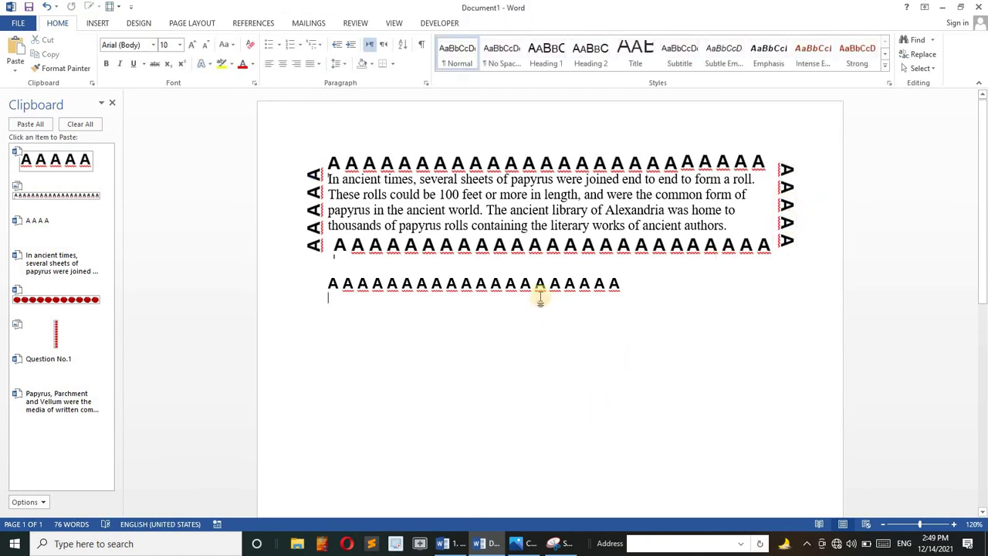
pyautogui.tripleClick(618, 285)
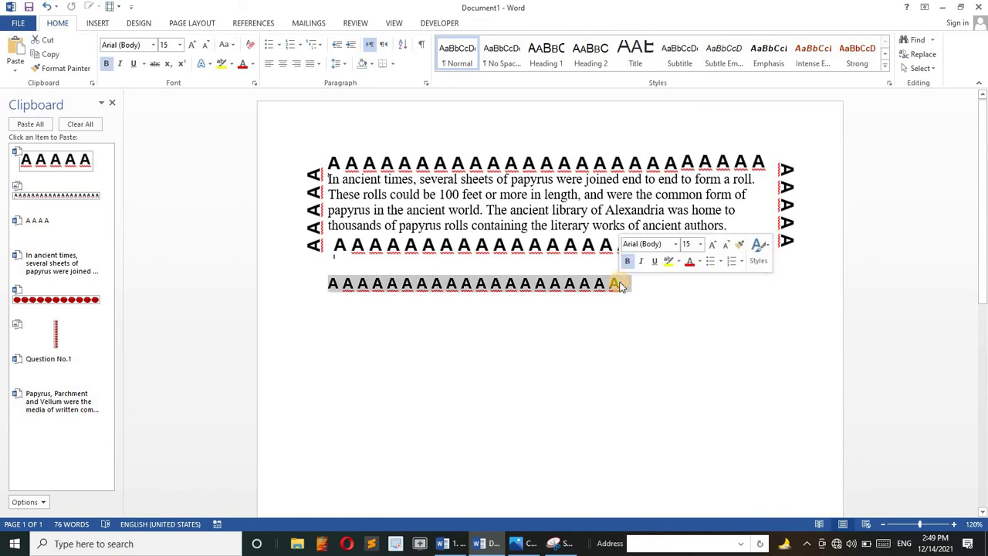
pyautogui.press('Delete')
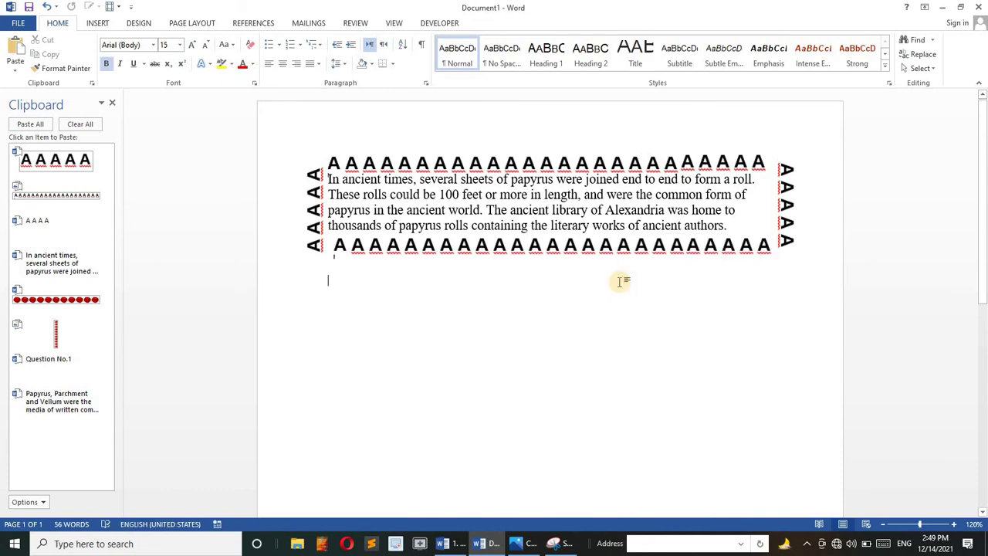